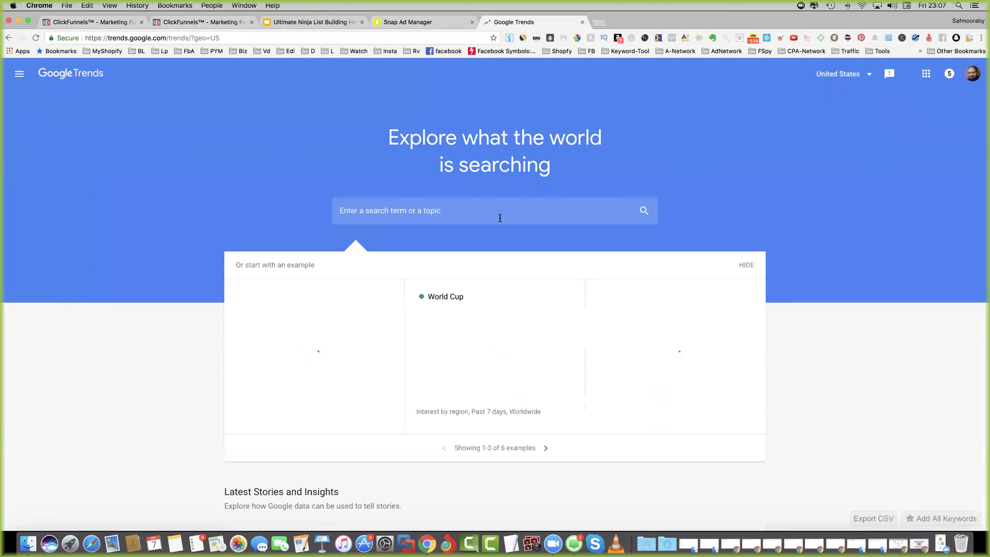
- Search Google Trends for the term "travel bag"
{"action": "left_click", "coordinate": [500, 218]}
{"action": "type", "text": "travel "}
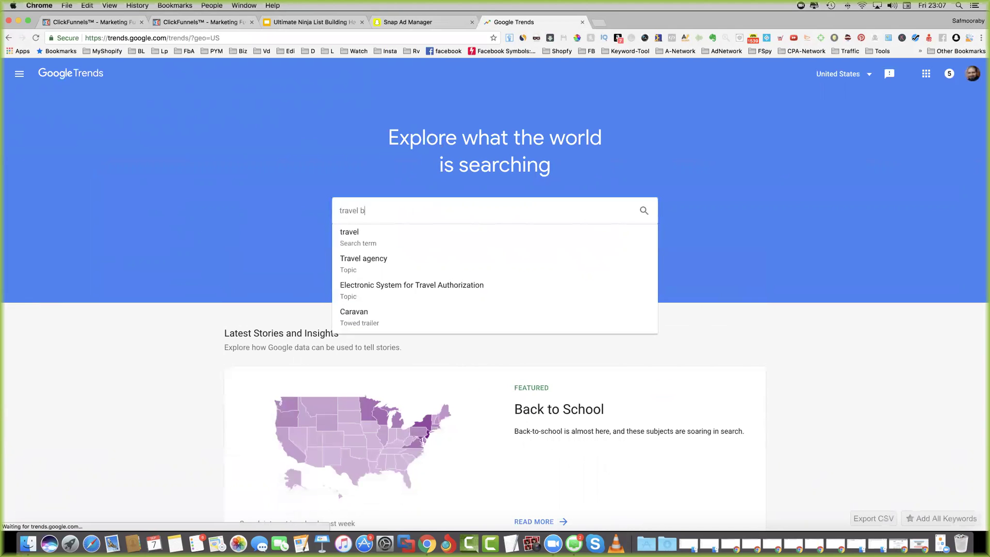
{"action": "type", "text": "bag"}
{"action": "key", "text": "Return"}
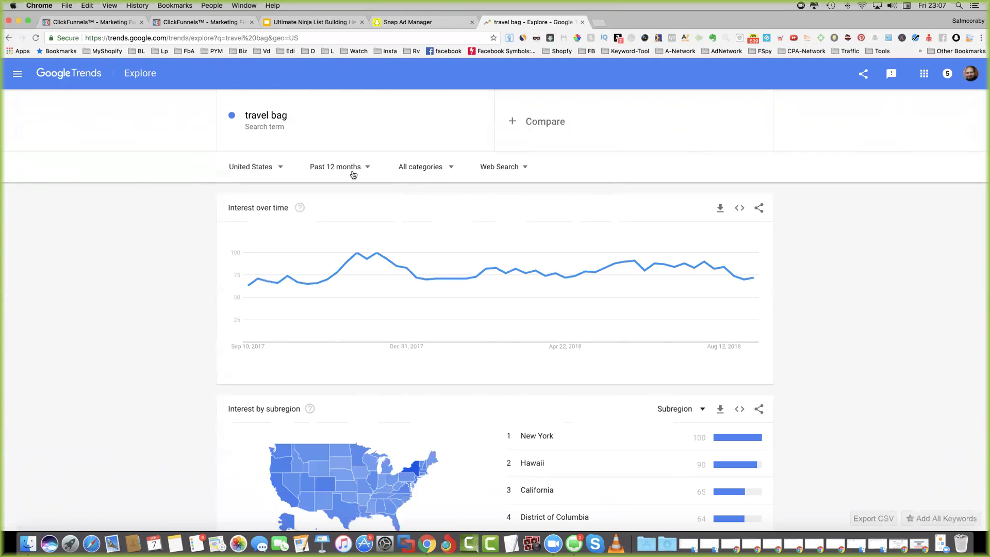
- Examine the filters, the interest-over-time chart and the subregion ranking for travel bag in the United States
{"action": "left_click", "coordinate": [277, 166]}
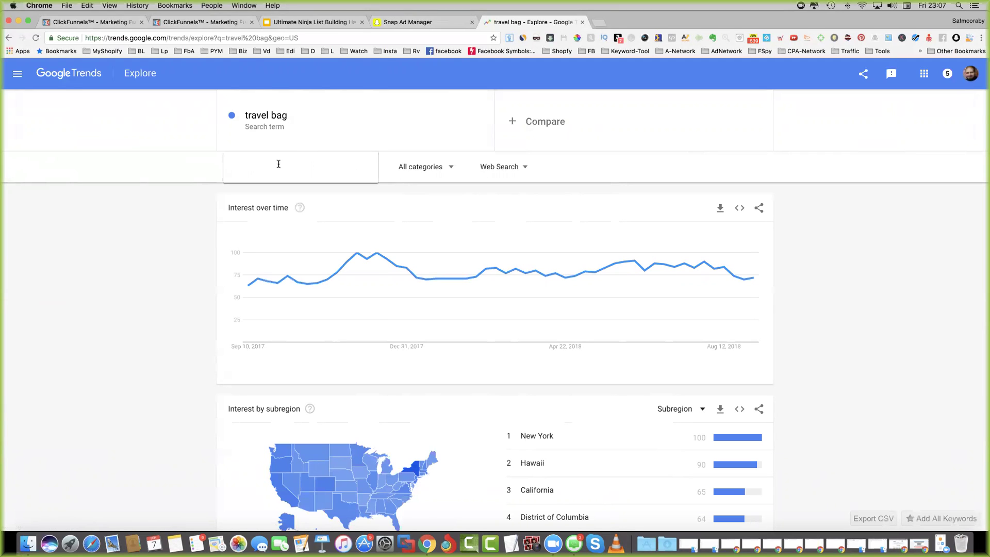
{"action": "left_click", "coordinate": [173, 248]}
{"action": "scroll", "coordinate": [555, 196], "scroll_direction": "down", "scroll_amount": 5}
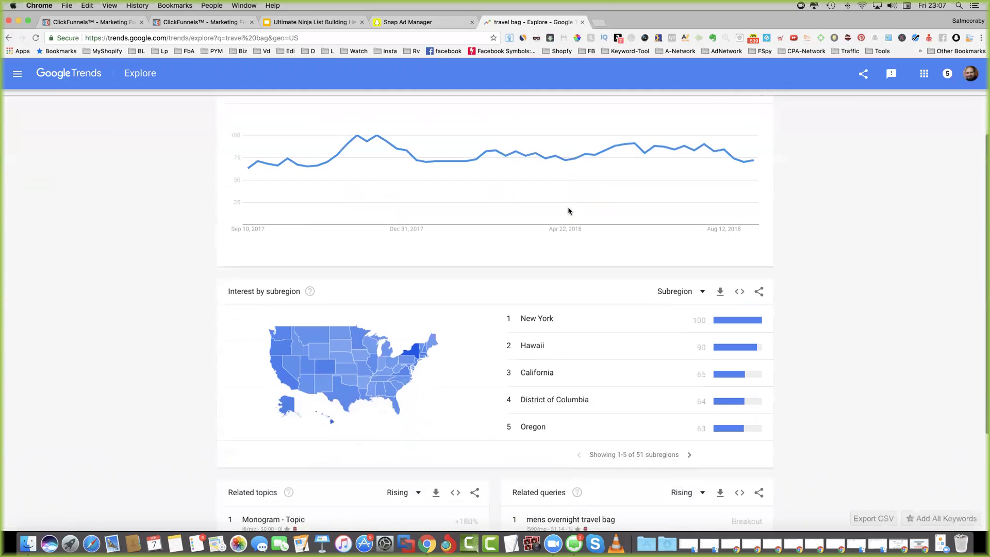
{"action": "scroll", "coordinate": [569, 210], "scroll_direction": "up", "scroll_amount": 5}
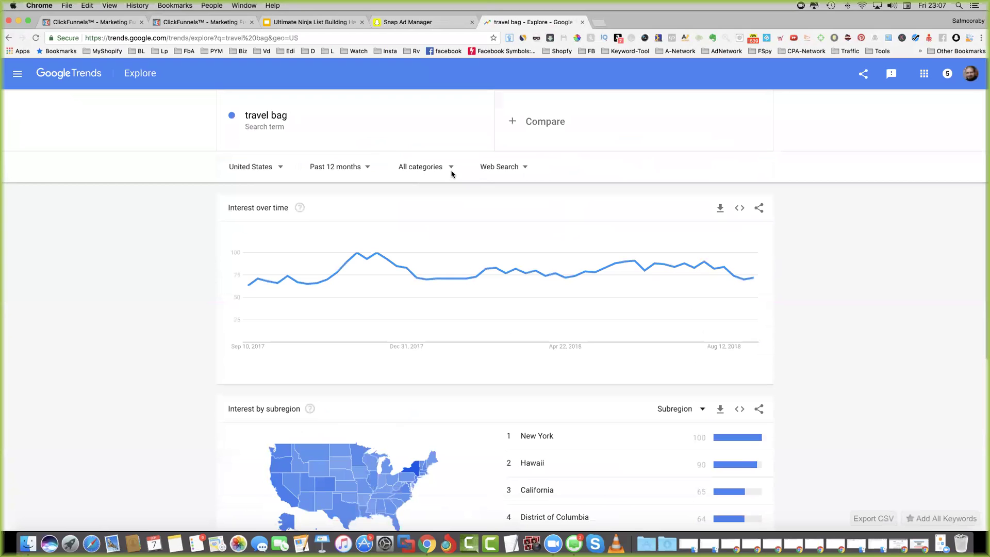
{"action": "scroll", "coordinate": [342, 142], "scroll_direction": "down", "scroll_amount": 2}
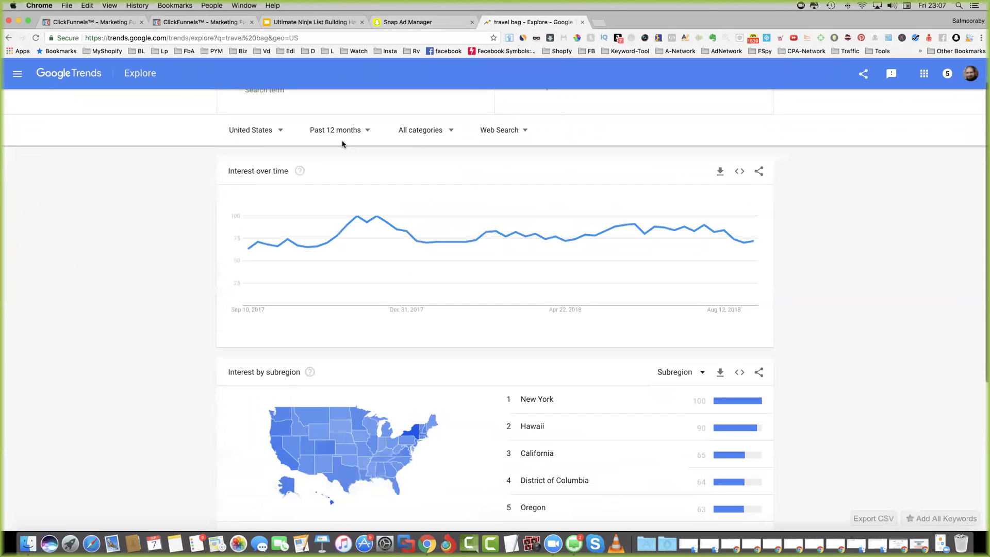
{"action": "scroll", "coordinate": [343, 144], "scroll_direction": "down", "scroll_amount": 4}
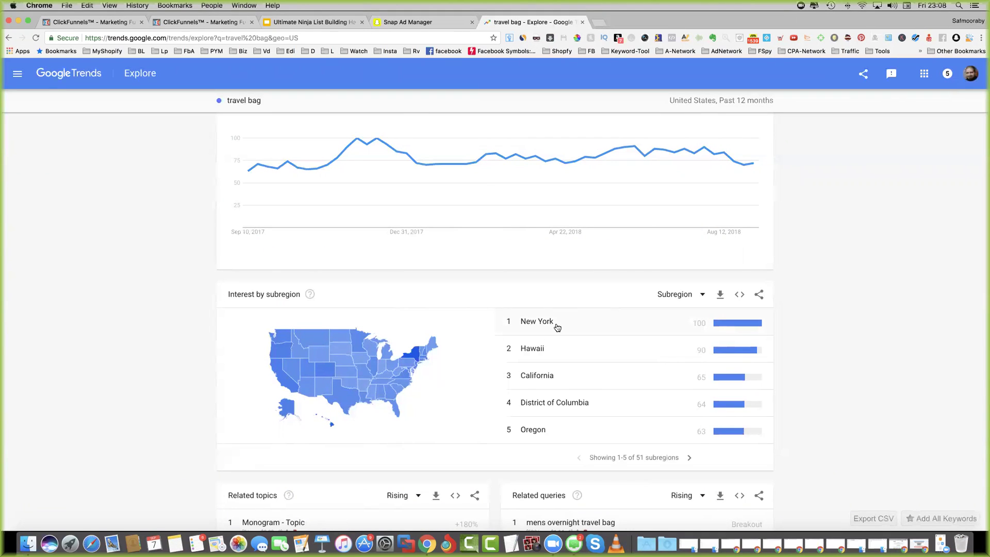
{"action": "scroll", "coordinate": [557, 327], "scroll_direction": "down", "scroll_amount": 5}
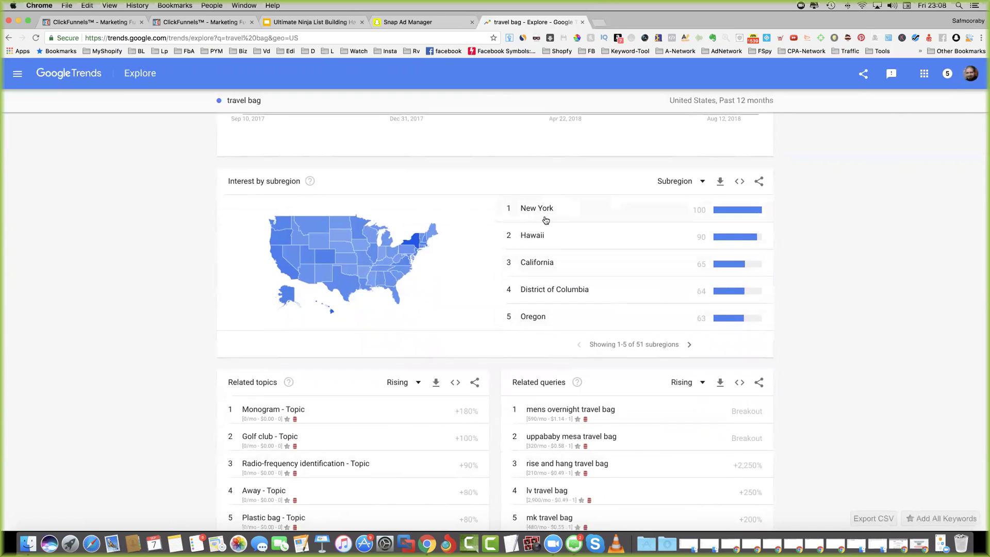
{"action": "scroll", "coordinate": [486, 243], "scroll_direction": "up", "scroll_amount": 5}
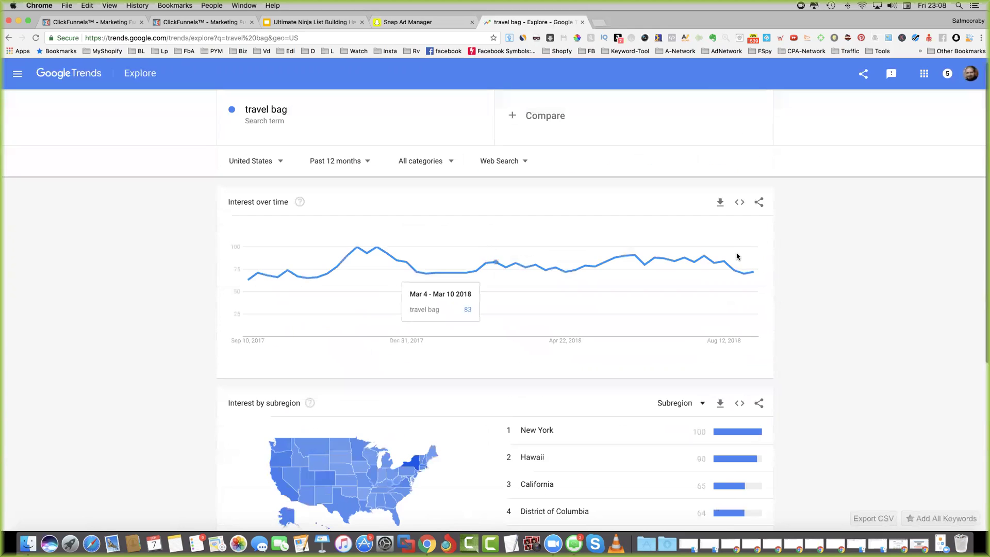
- Examine the US subregion ranking, including its second page, and the related topics and queries for travel bag
{"action": "scroll", "coordinate": [386, 157], "scroll_direction": "down", "scroll_amount": 3}
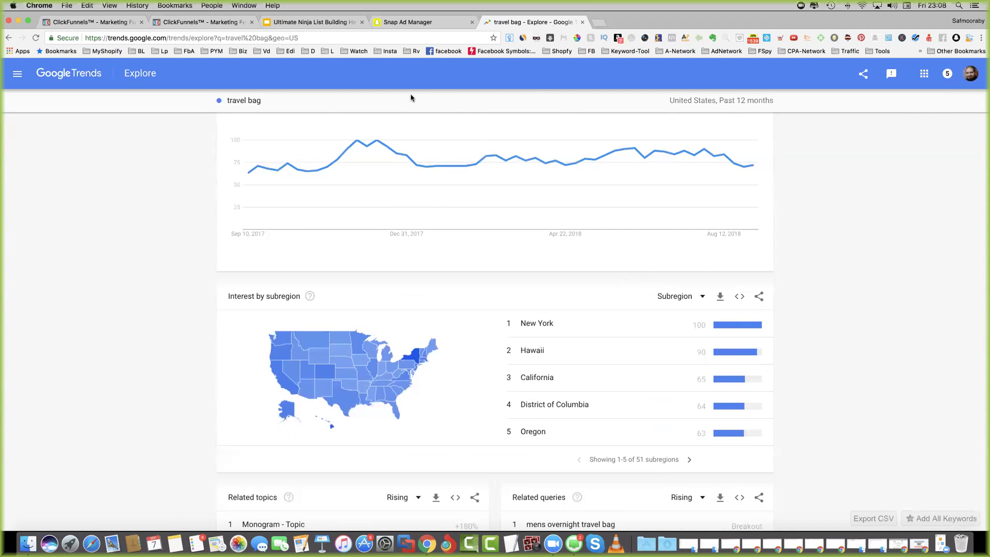
{"action": "scroll", "coordinate": [569, 282], "scroll_direction": "down", "scroll_amount": 3}
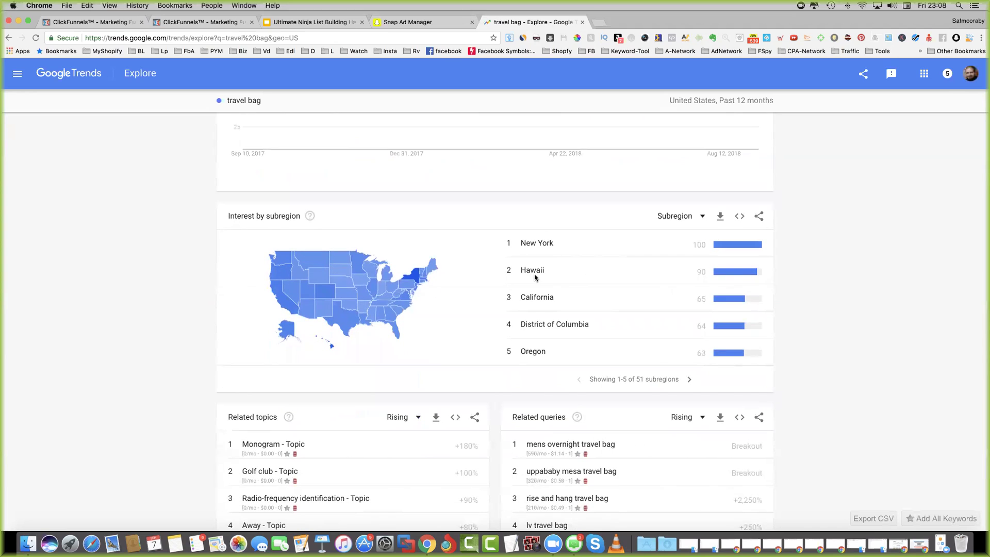
{"action": "scroll", "coordinate": [533, 277], "scroll_direction": "down", "scroll_amount": 2}
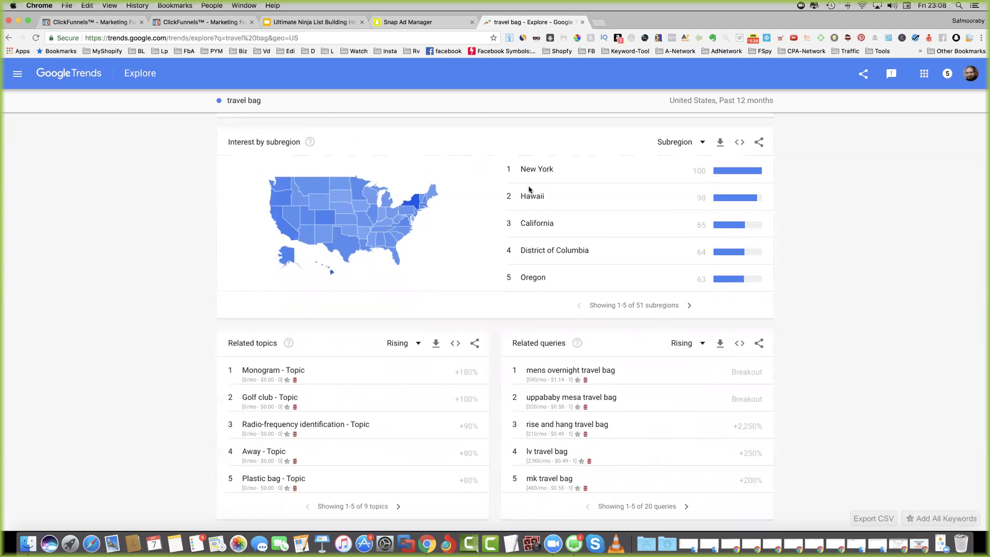
{"action": "scroll", "coordinate": [528, 194], "scroll_direction": "up", "scroll_amount": 3}
{"action": "scroll", "coordinate": [528, 206], "scroll_direction": "down", "scroll_amount": 1}
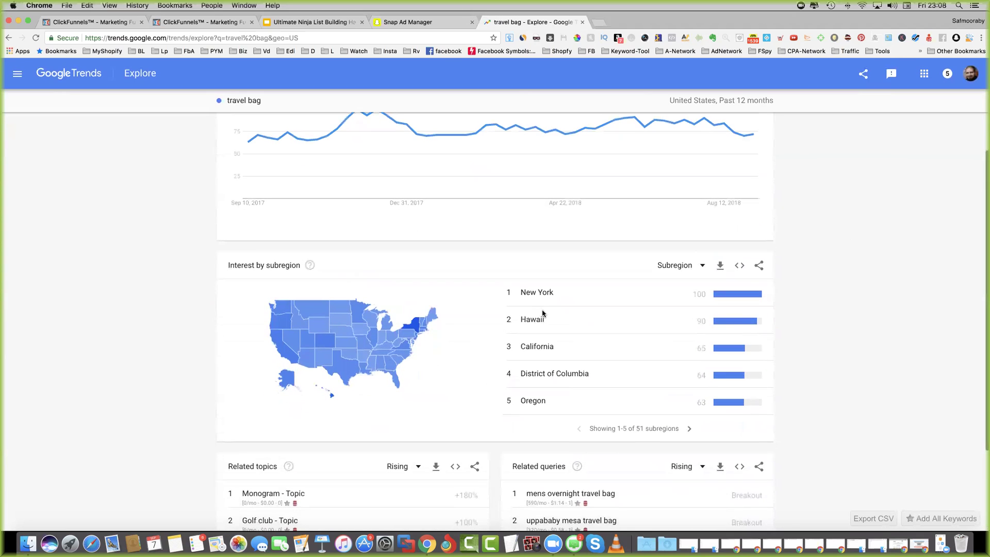
{"action": "scroll", "coordinate": [555, 361], "scroll_direction": "down", "scroll_amount": 4}
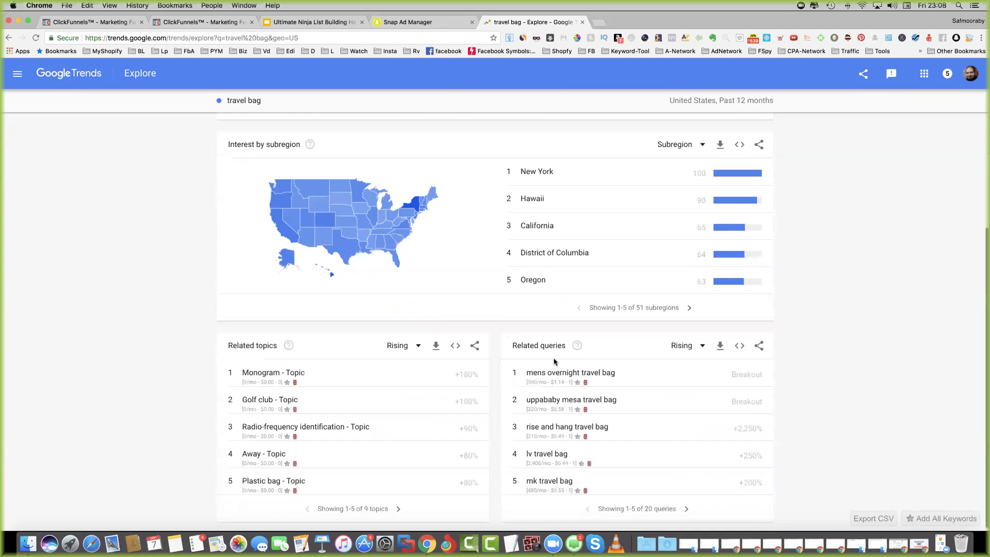
{"action": "left_click", "coordinate": [687, 308]}
{"action": "left_click", "coordinate": [576, 308]}
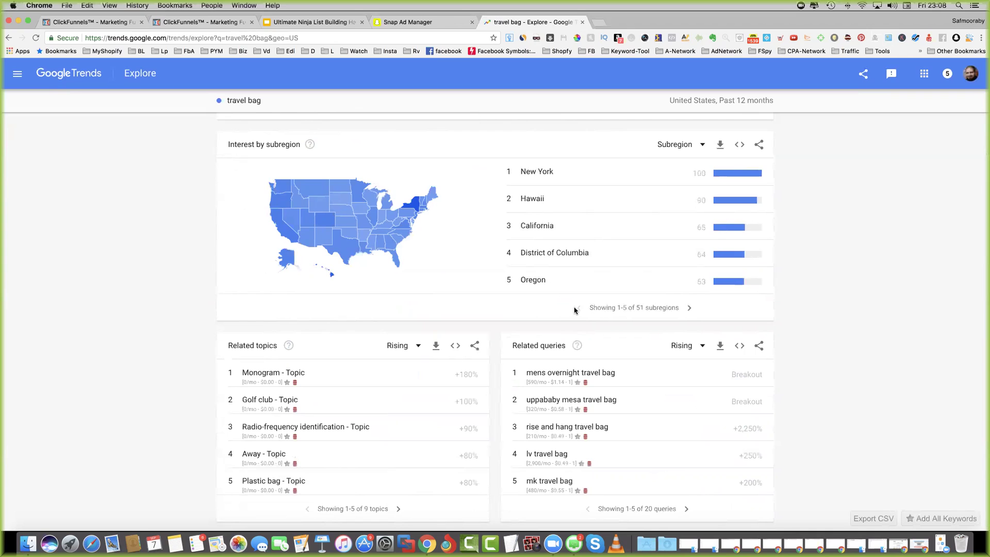
- Set the trend region for travel bag to Slovakia
{"action": "scroll", "coordinate": [575, 309], "scroll_direction": "up", "scroll_amount": 5}
{"action": "left_click", "coordinate": [281, 169]}
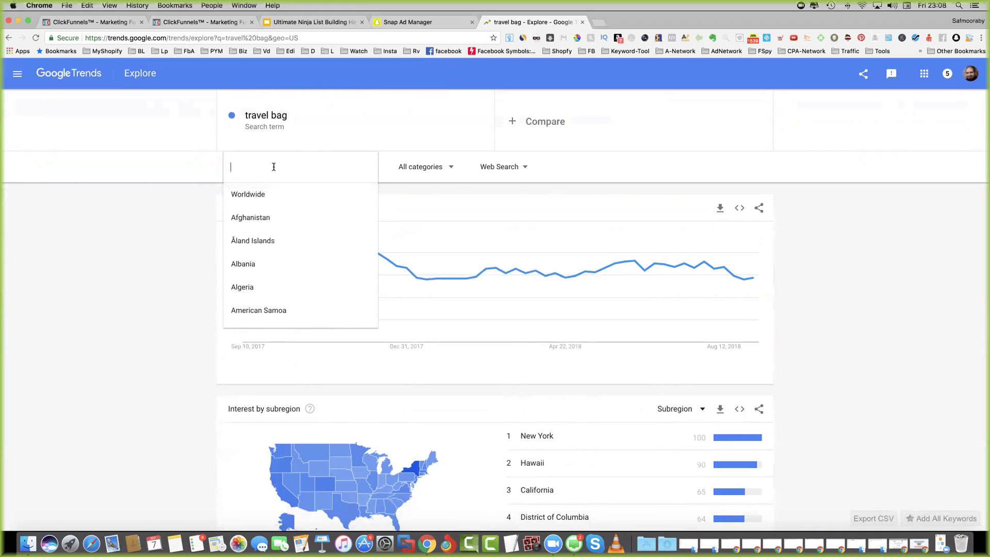
{"action": "type", "text": "slova"}
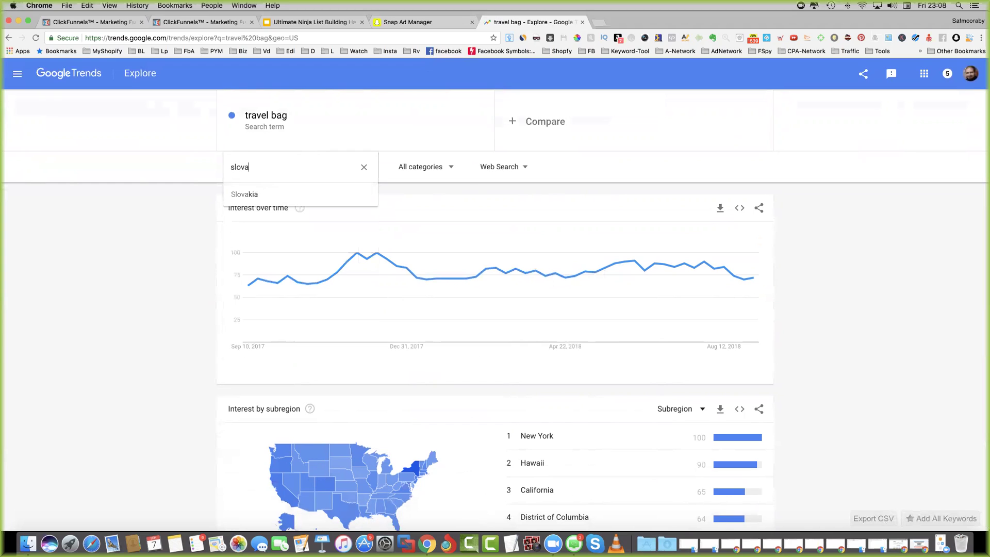
{"action": "left_click", "coordinate": [280, 197]}
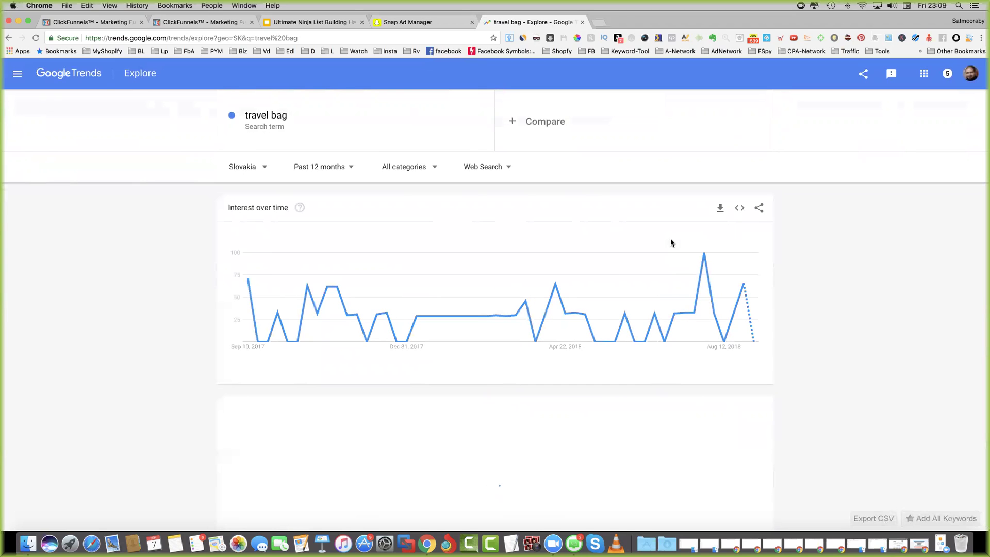
- Examine the peaks and lows of Slovakia's interest-over-time chart, its subregion data and related topics and queries
{"action": "mouse_move", "coordinate": [703, 258]}
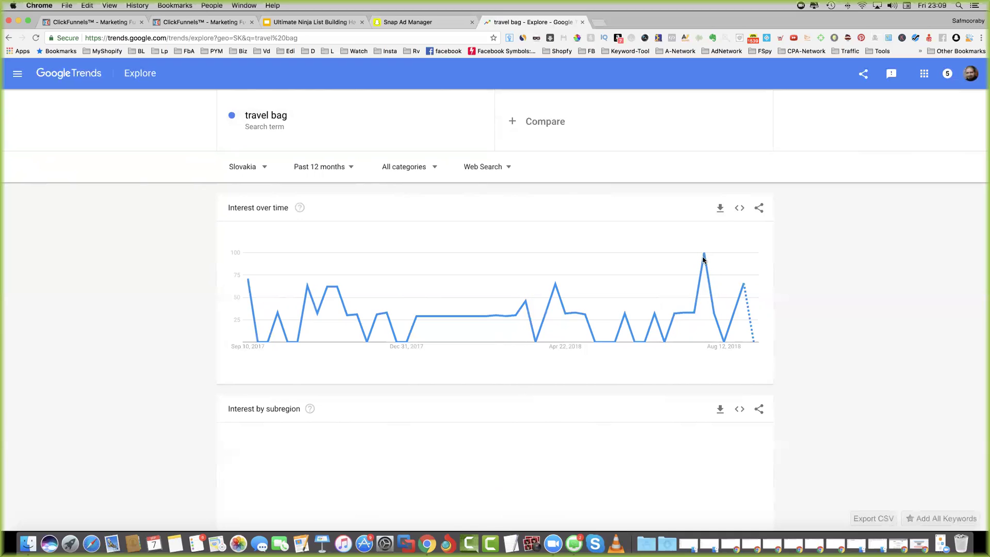
{"action": "mouse_move", "coordinate": [732, 314]}
{"action": "mouse_move", "coordinate": [742, 285]}
{"action": "mouse_move", "coordinate": [408, 316]}
{"action": "mouse_move", "coordinate": [406, 341]}
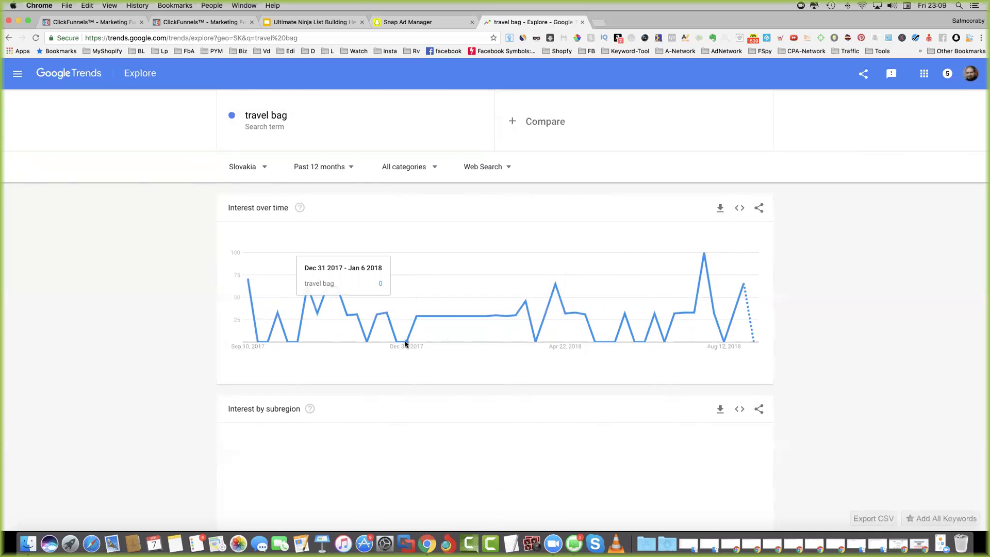
{"action": "mouse_move", "coordinate": [538, 343]}
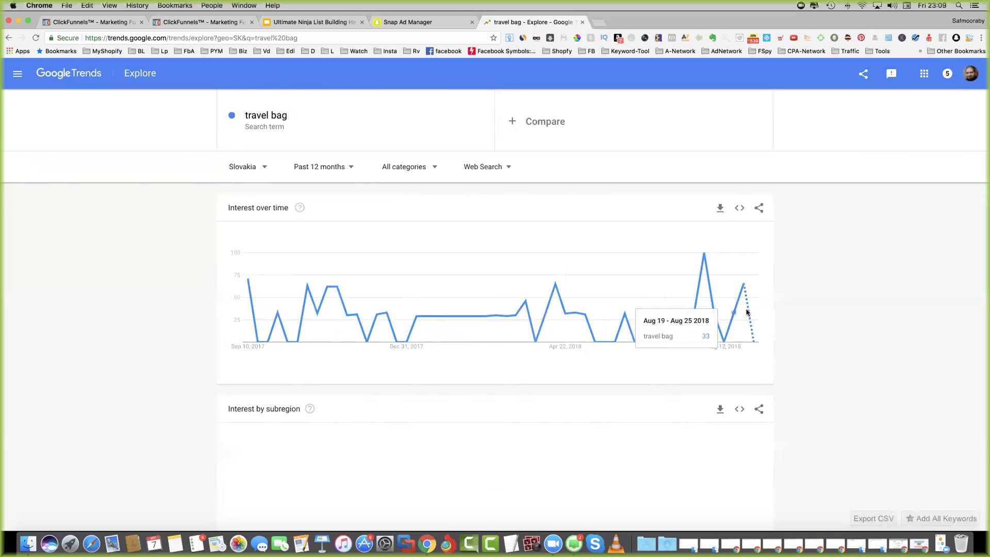
{"action": "scroll", "coordinate": [738, 304], "scroll_direction": "down", "scroll_amount": 5}
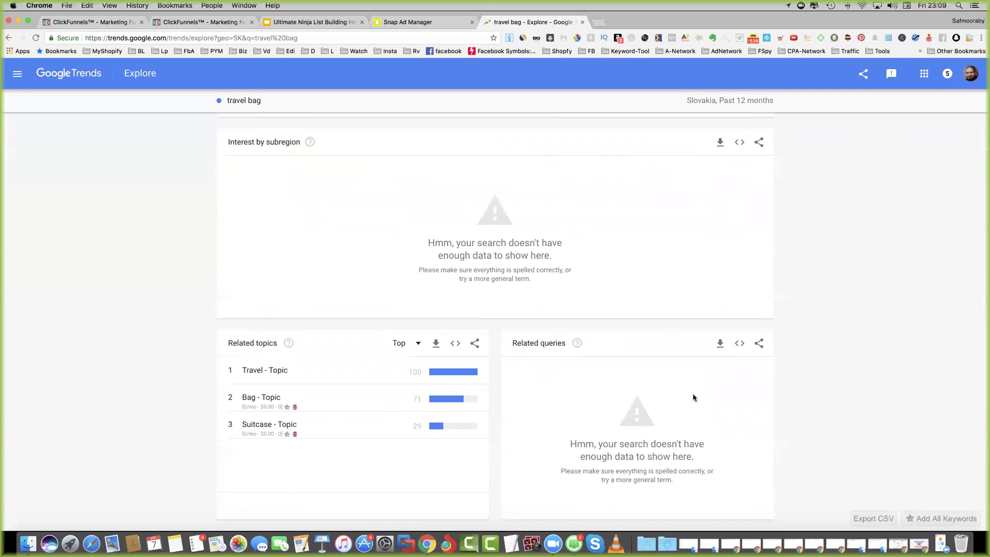
{"action": "scroll", "coordinate": [568, 394], "scroll_direction": "up", "scroll_amount": 1}
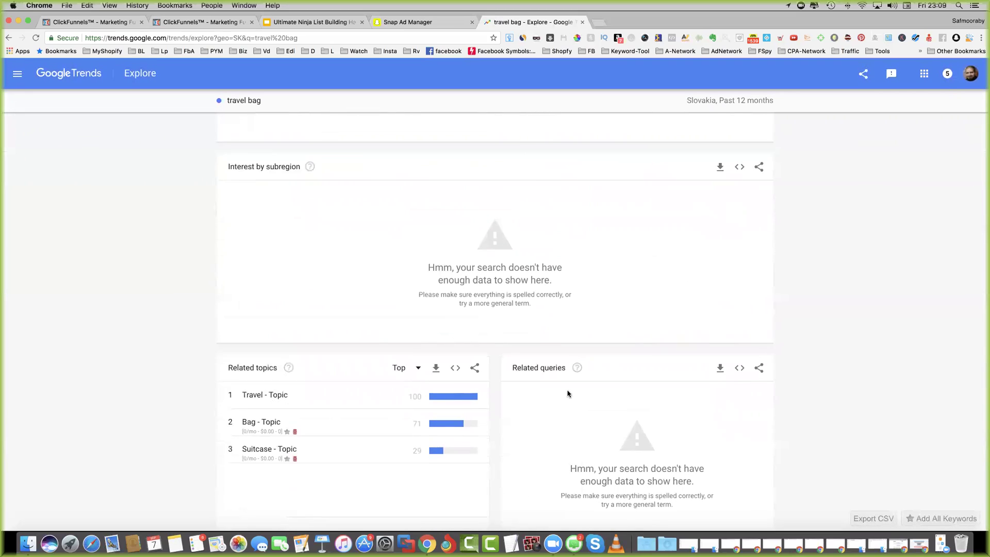
{"action": "scroll", "coordinate": [567, 394], "scroll_direction": "up", "scroll_amount": 5}
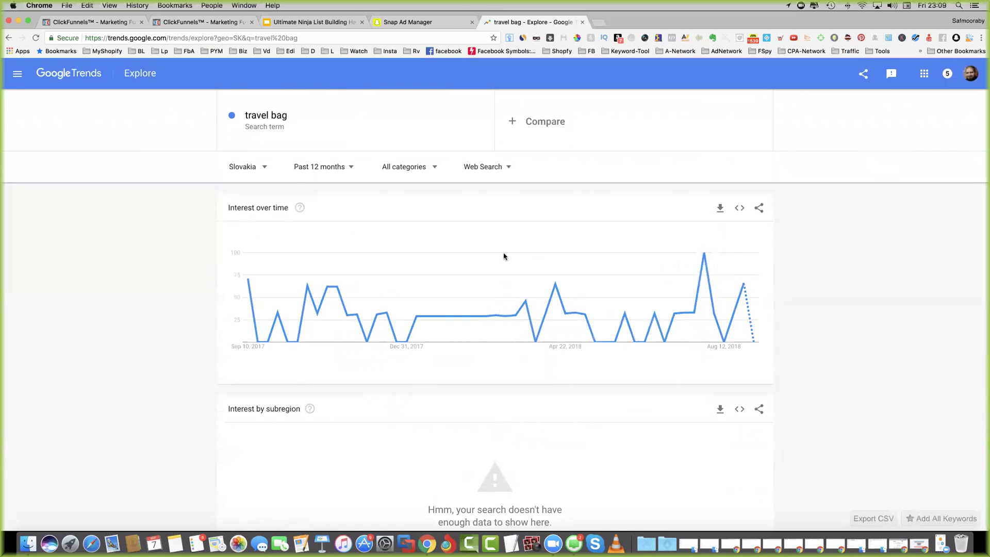
- Set the trend region for travel bag to Canada
{"action": "left_click", "coordinate": [256, 170]}
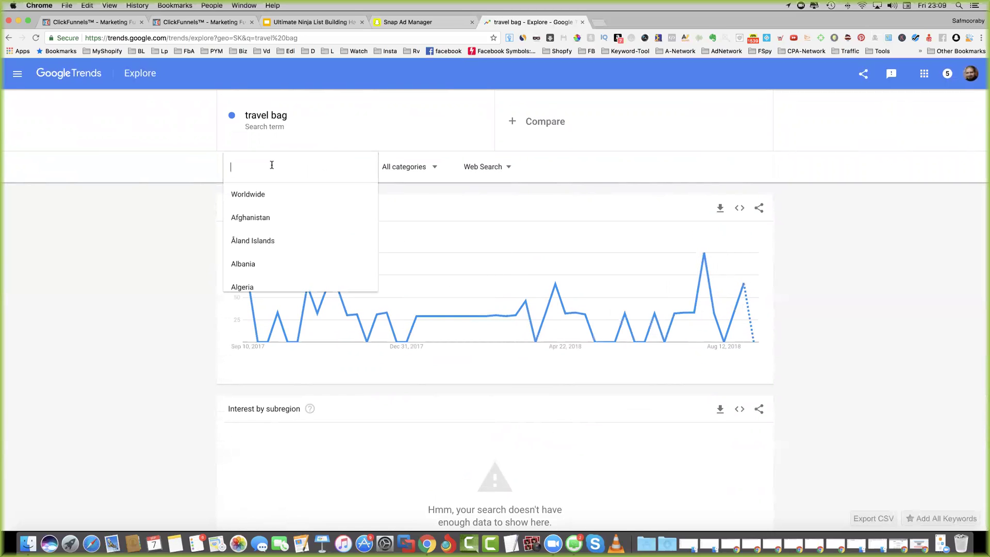
{"action": "type", "text": "canada"}
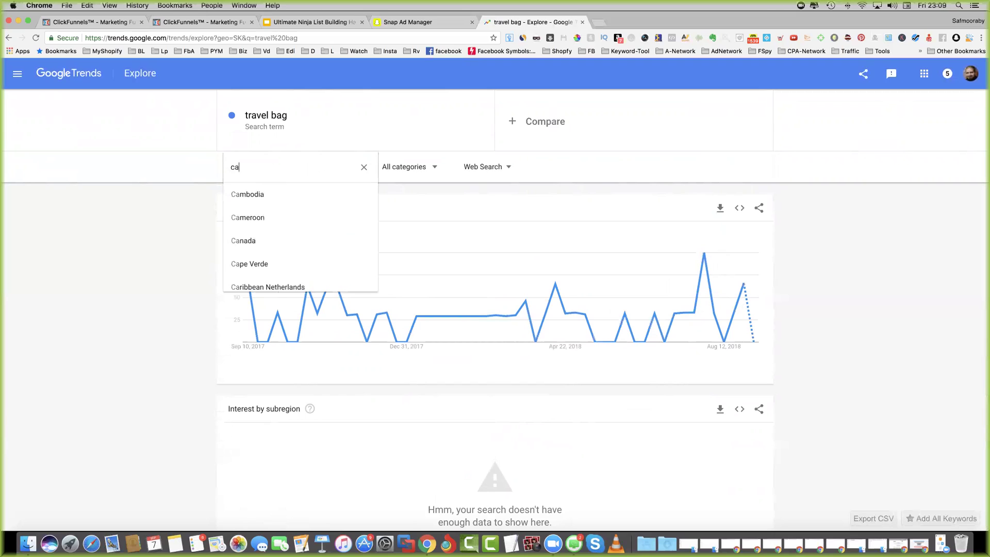
{"action": "left_click", "coordinate": [279, 194]}
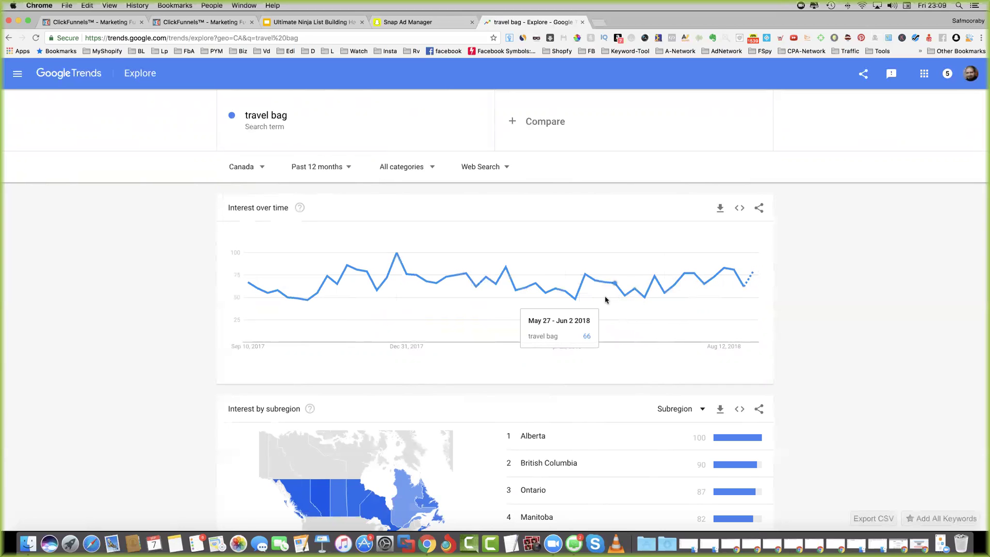
- Examine Canada's interest-over-time chart, subregion ranking, related topics and related queries for travel bag
{"action": "scroll", "coordinate": [584, 326], "scroll_direction": "up", "scroll_amount": 5}
{"action": "scroll", "coordinate": [583, 325], "scroll_direction": "down", "scroll_amount": 2}
{"action": "scroll", "coordinate": [583, 325], "scroll_direction": "down", "scroll_amount": 3}
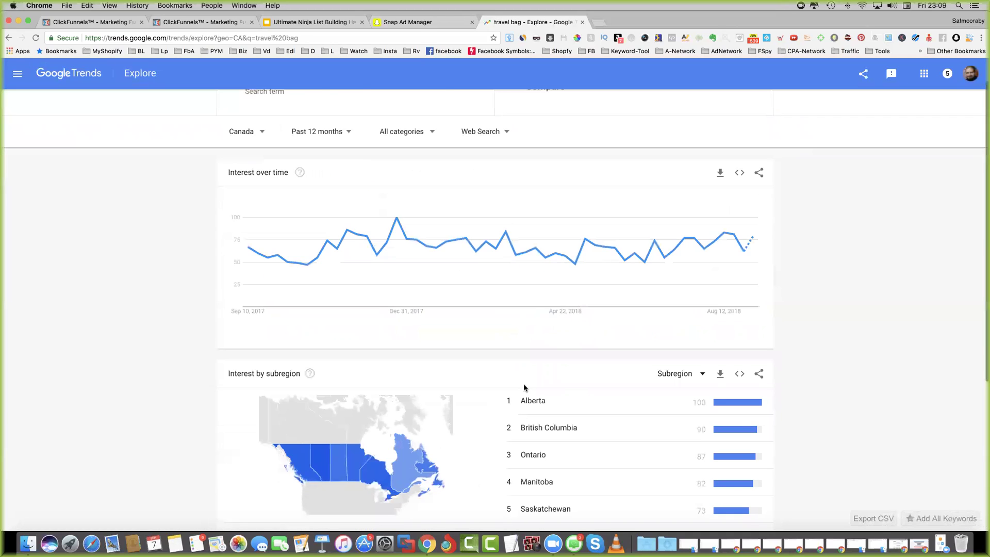
{"action": "scroll", "coordinate": [545, 400], "scroll_direction": "down", "scroll_amount": 3}
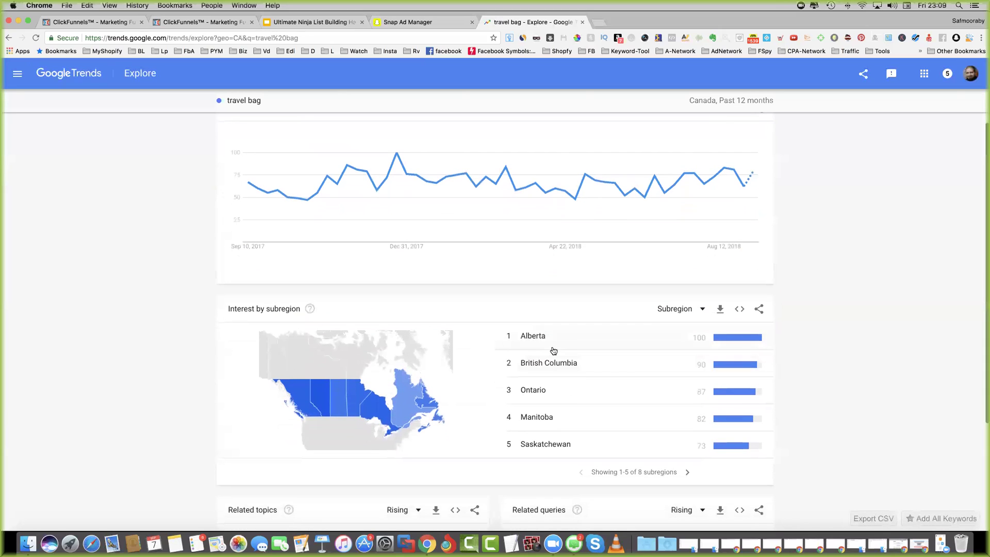
{"action": "scroll", "coordinate": [553, 350], "scroll_direction": "down", "scroll_amount": 1}
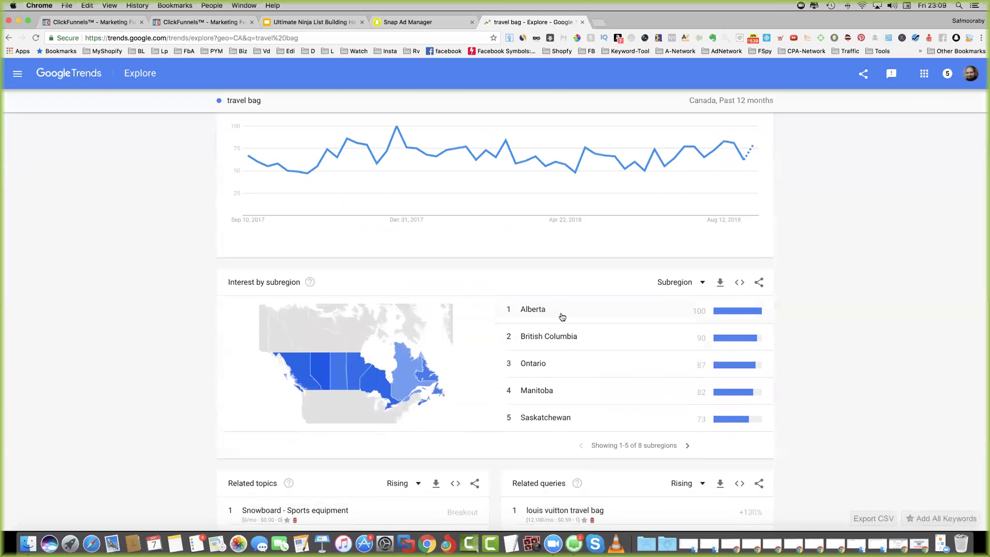
{"action": "scroll", "coordinate": [576, 338], "scroll_direction": "down", "scroll_amount": 6}
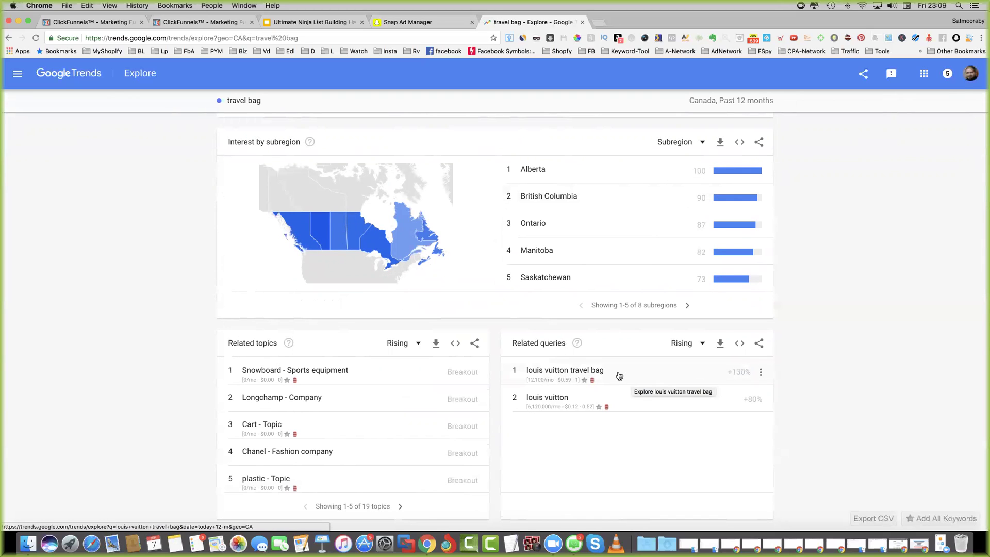
{"action": "scroll", "coordinate": [607, 348], "scroll_direction": "up", "scroll_amount": 7}
{"action": "scroll", "coordinate": [607, 348], "scroll_direction": "up", "scroll_amount": 3}
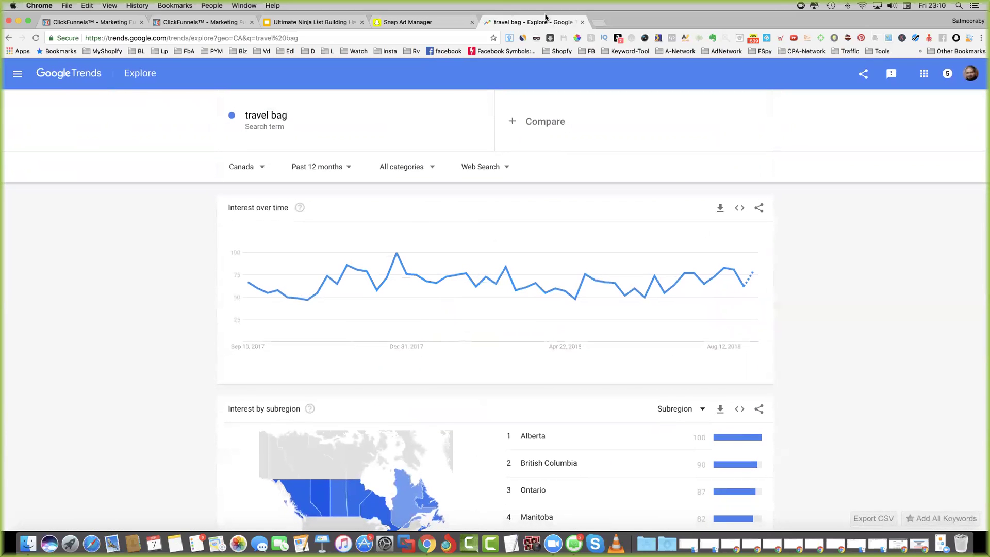
- Close Google Trends and show the Snapchat Ads overview slide in the Ultimate Ninja List Building Hack presentation
{"action": "left_click", "coordinate": [581, 22]}
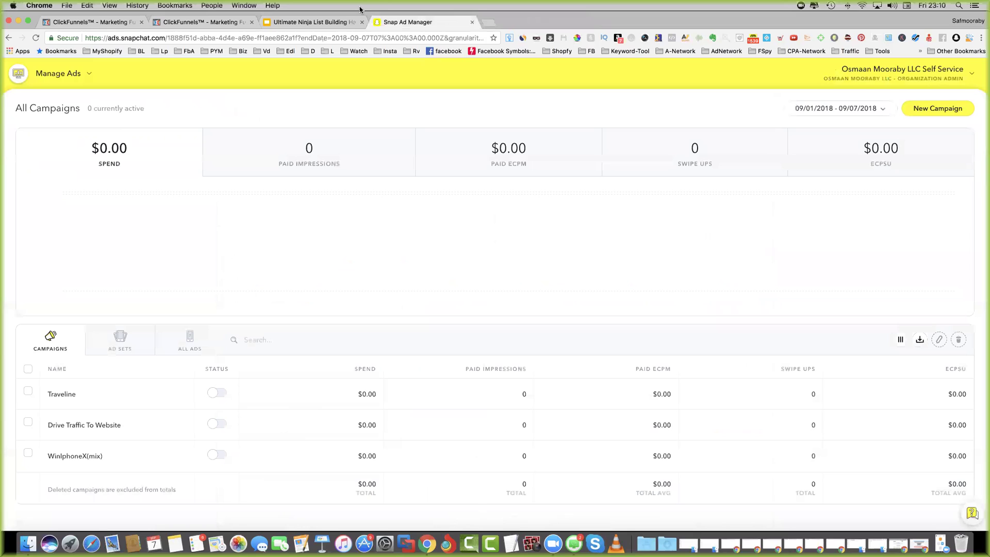
{"action": "left_click", "coordinate": [336, 23]}
{"action": "left_click", "coordinate": [34, 483]}
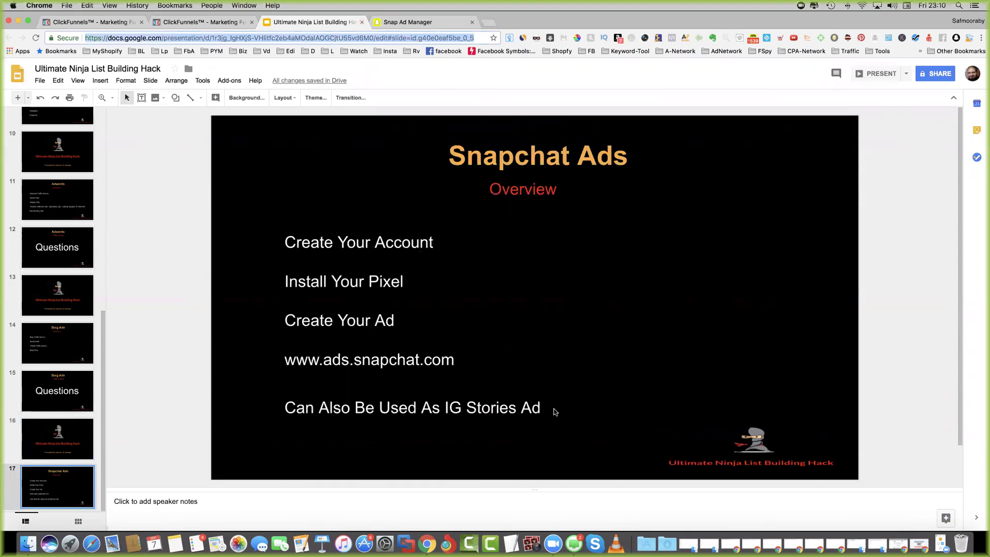
- Switch to the Snap Ad Manager campaign overview
{"action": "left_click", "coordinate": [415, 26]}
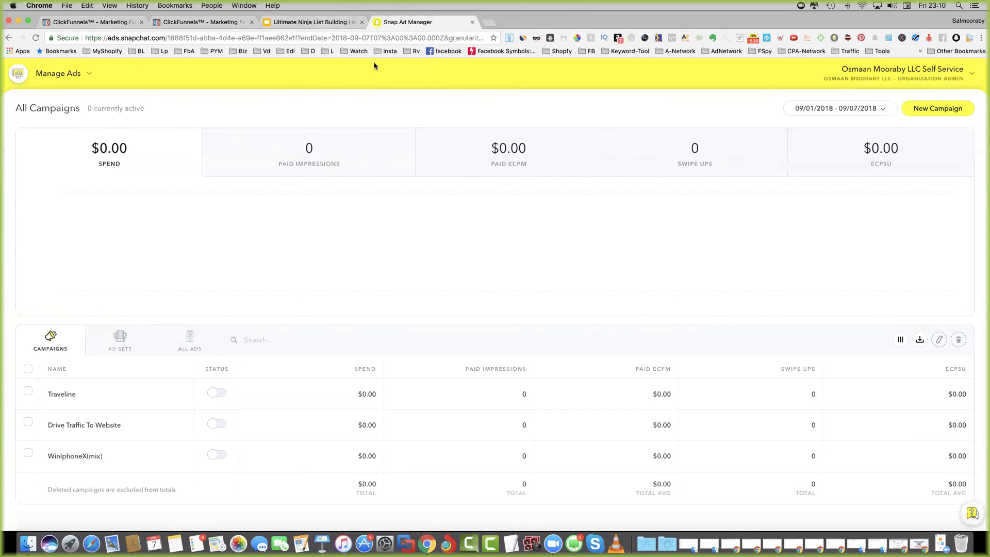
- Load ads.snapchat.com in the current browser window to reach the ad manager
{"action": "left_click", "coordinate": [189, 38]}
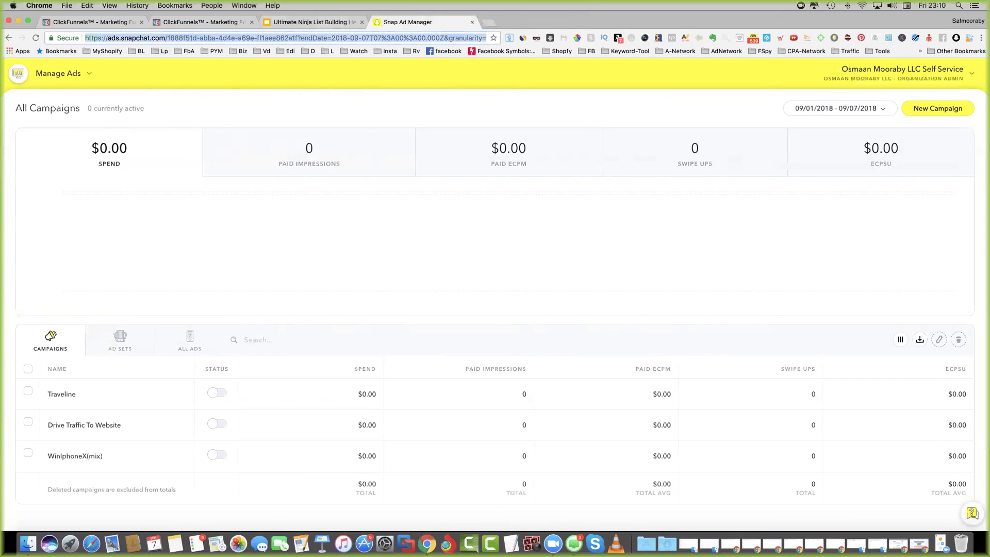
{"action": "type", "text": "ads.snapchat.com"}
{"action": "key", "text": "Return"}
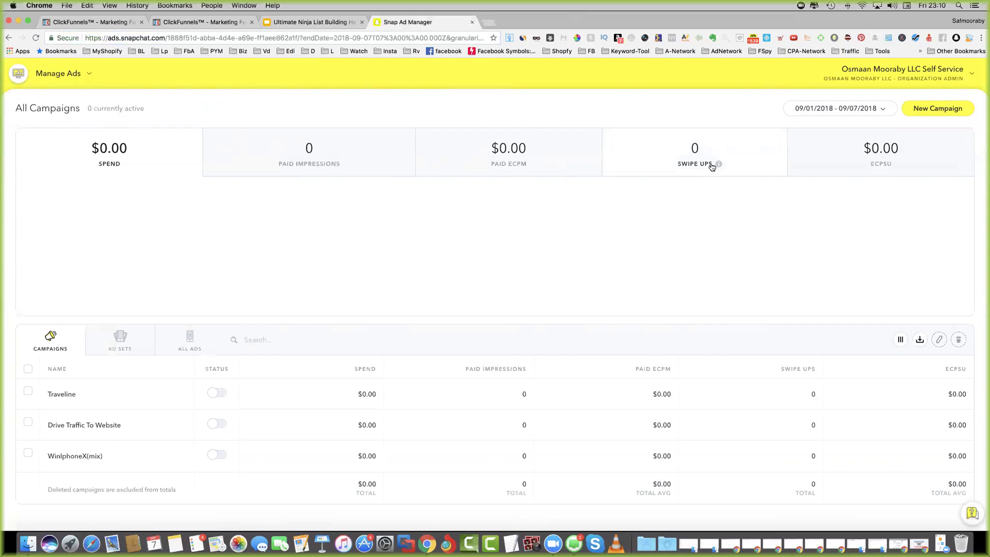
- Open the Snap Pixel page and review the event charts of the tracked domains
{"action": "left_click", "coordinate": [87, 74]}
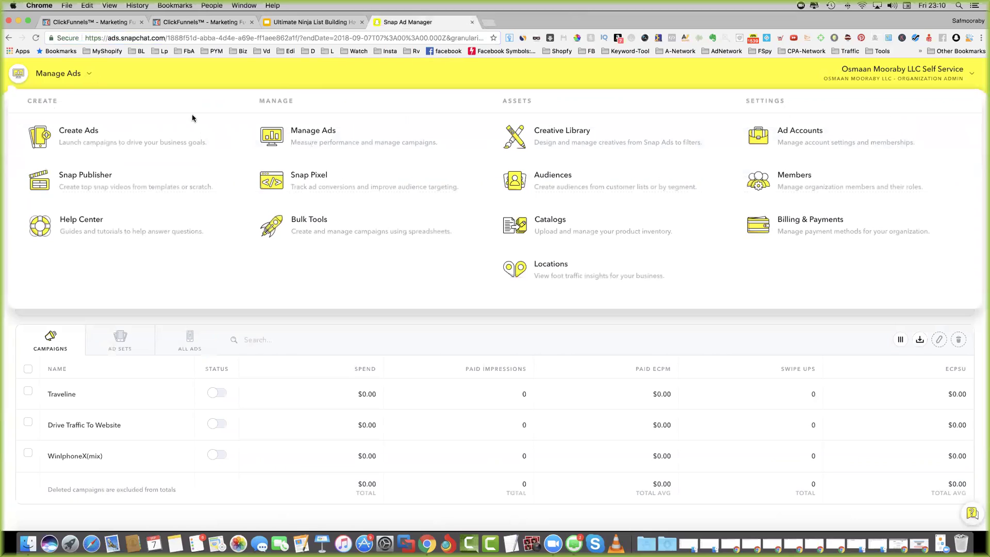
{"action": "left_click", "coordinate": [311, 177]}
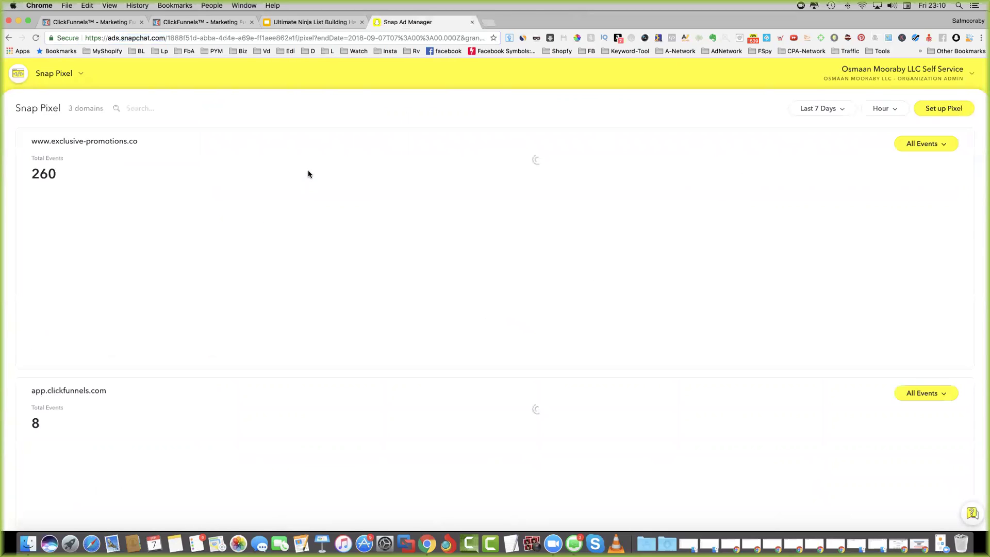
{"action": "scroll", "coordinate": [410, 222], "scroll_direction": "down", "scroll_amount": 5}
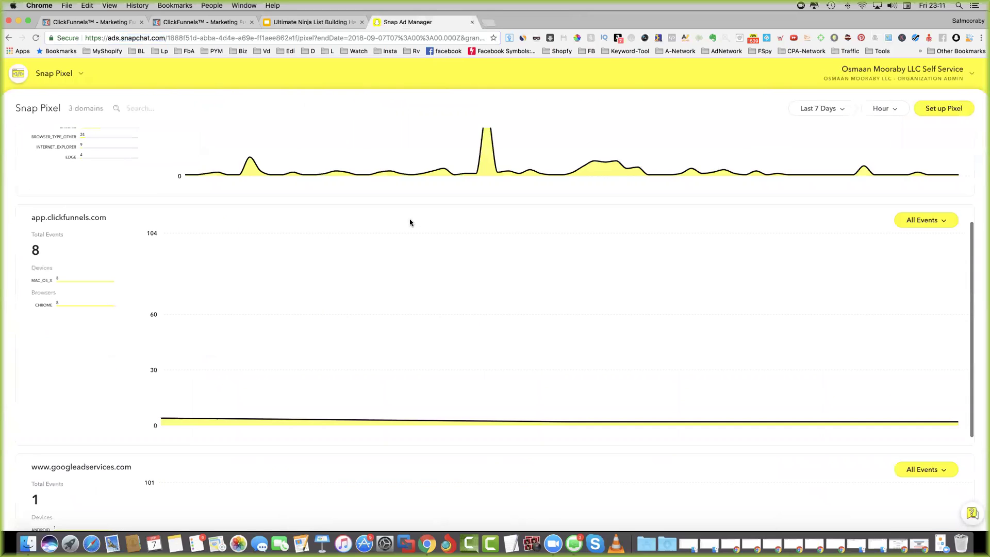
{"action": "scroll", "coordinate": [423, 217], "scroll_direction": "up", "scroll_amount": 7}
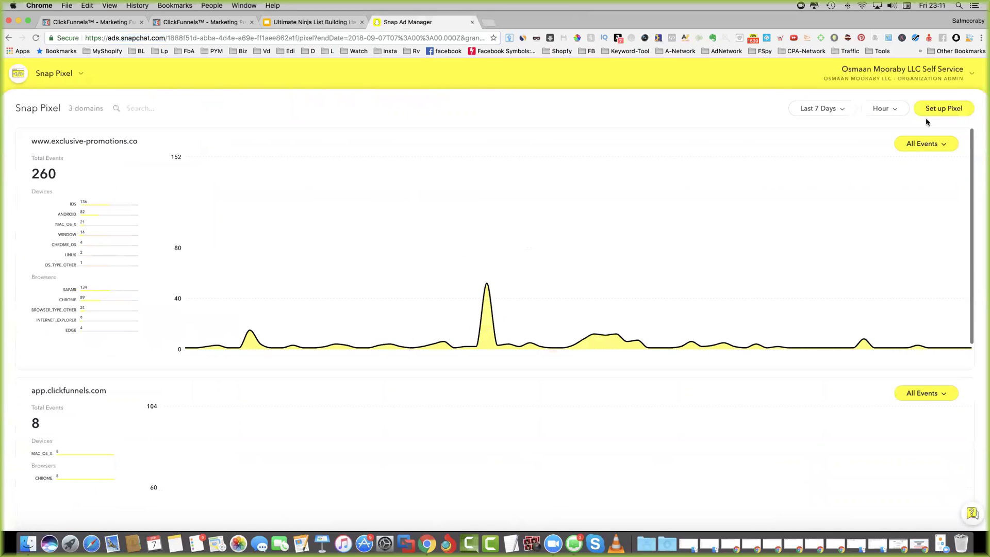
- Open the Snap Pixel setup instructions and copy the pixel code snippet to the clipboard
{"action": "left_click", "coordinate": [938, 112]}
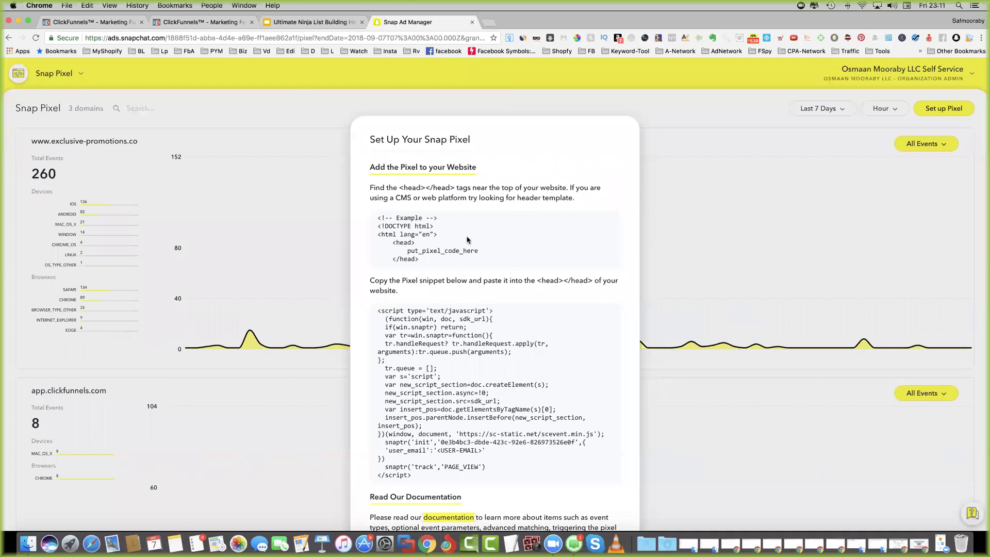
{"action": "scroll", "coordinate": [467, 240], "scroll_direction": "down", "scroll_amount": 3}
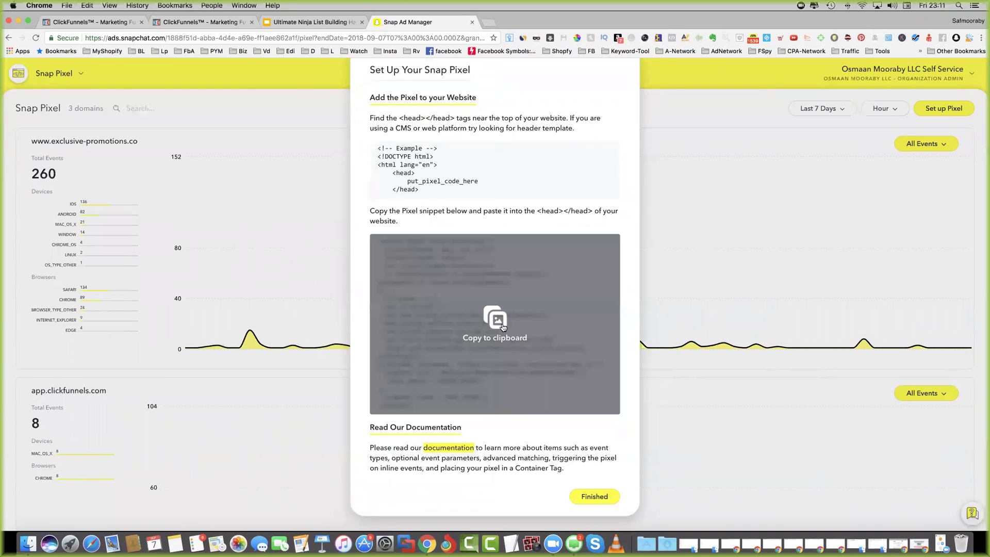
{"action": "left_click", "coordinate": [500, 327]}
{"action": "scroll", "coordinate": [512, 331], "scroll_direction": "up", "scroll_amount": 3}
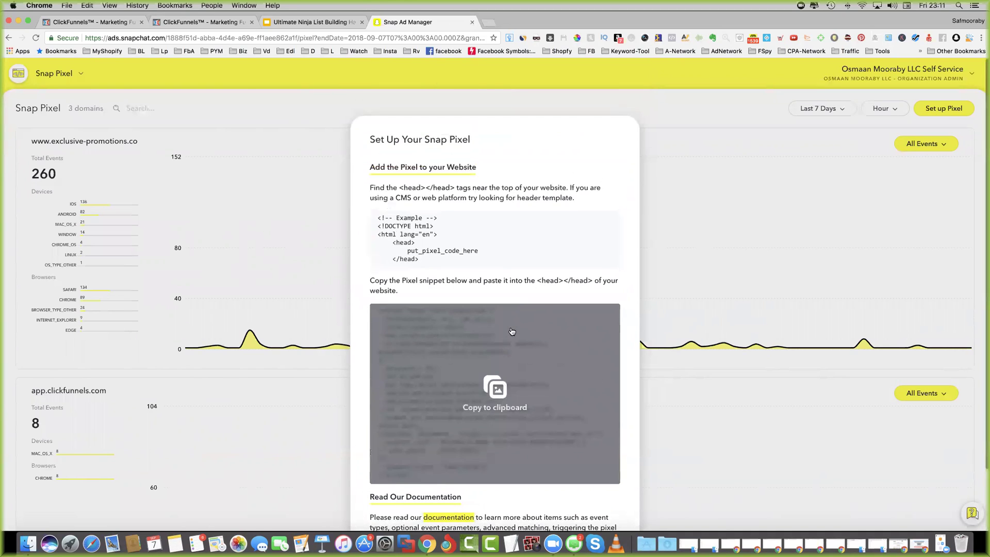
- Review the head tracking code area in the Booster funnel's ClickFunnels settings, and save and update the settings
{"action": "left_click", "coordinate": [196, 23]}
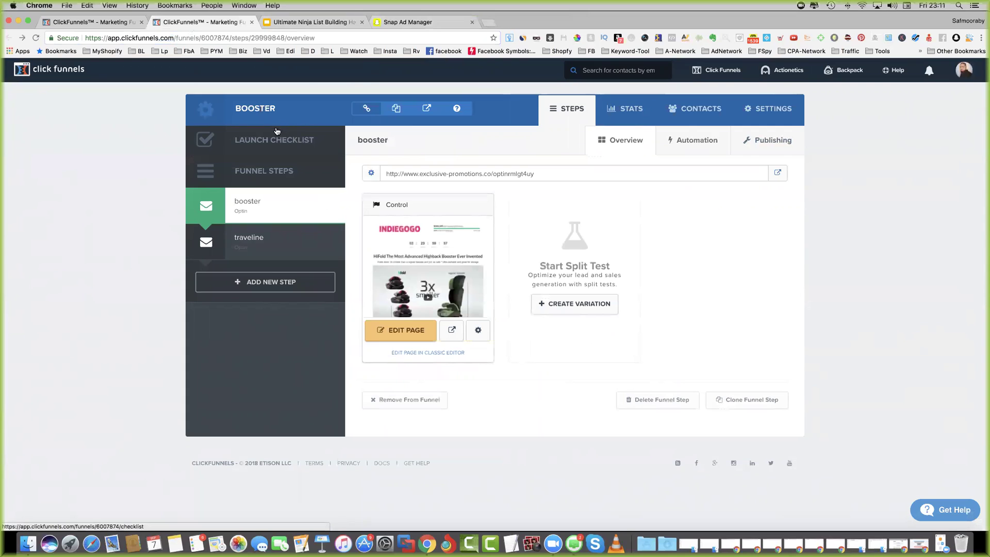
{"action": "left_click", "coordinate": [779, 112]}
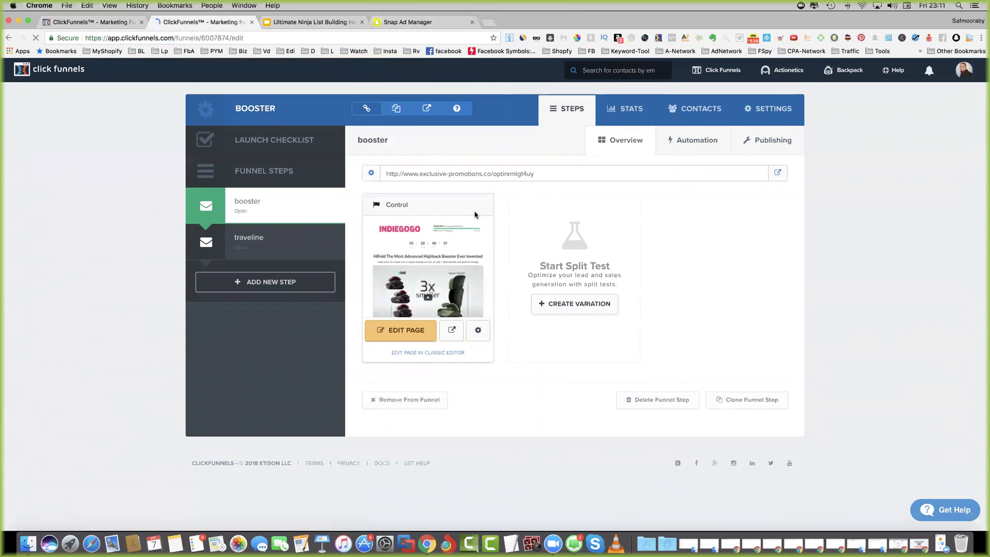
{"action": "scroll", "coordinate": [473, 229], "scroll_direction": "down", "scroll_amount": 1}
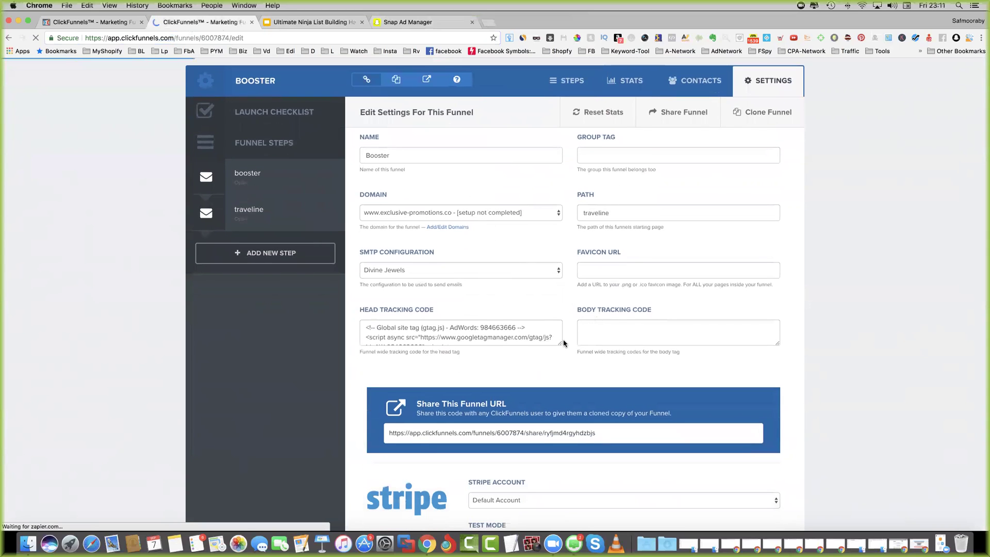
{"action": "scroll", "coordinate": [690, 236], "scroll_direction": "down", "scroll_amount": 2}
{"action": "scroll", "coordinate": [691, 236], "scroll_direction": "down", "scroll_amount": 10}
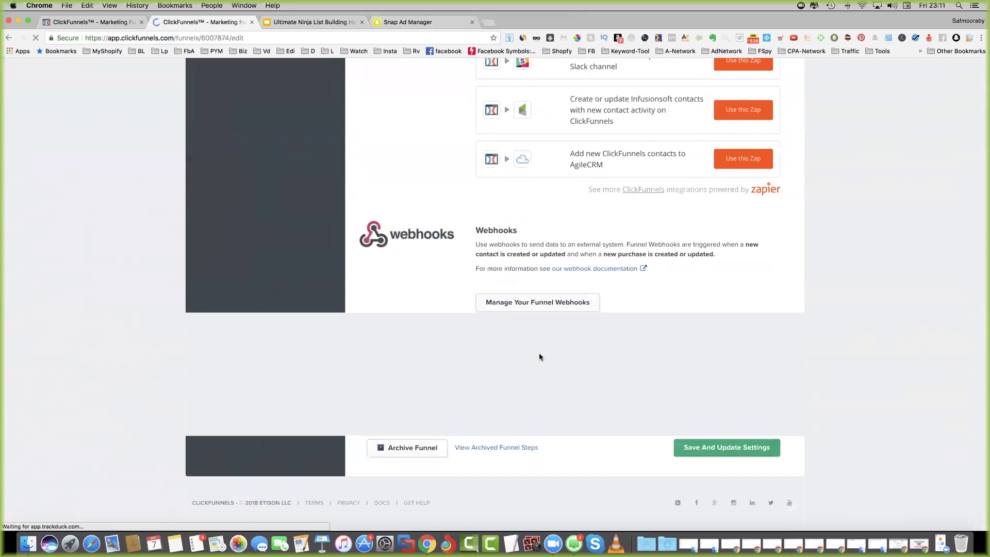
{"action": "left_click", "coordinate": [756, 452]}
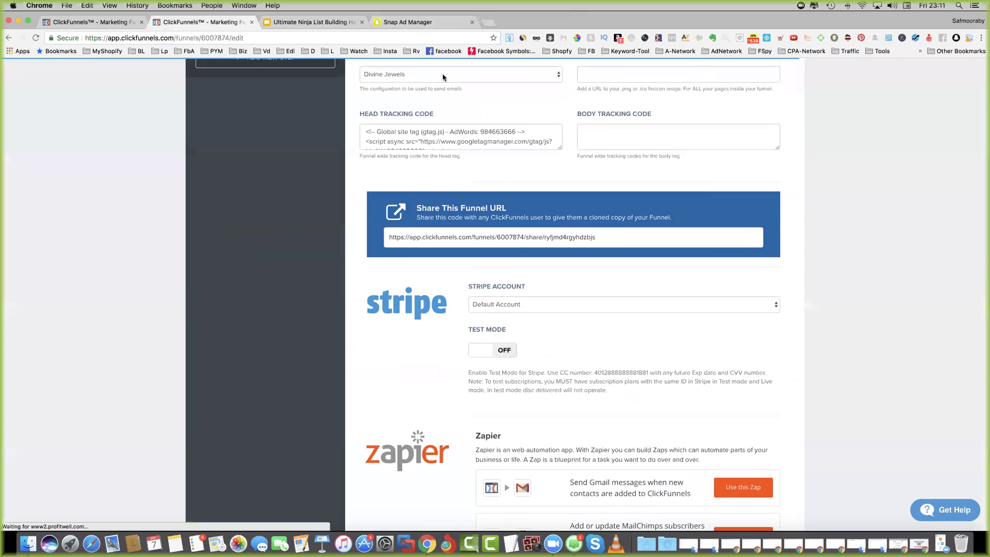
- Return to Snap Ad Manager and finish the Snap Pixel setup dialog
{"action": "left_click", "coordinate": [407, 21]}
{"action": "scroll", "coordinate": [634, 271], "scroll_direction": "down", "scroll_amount": 3}
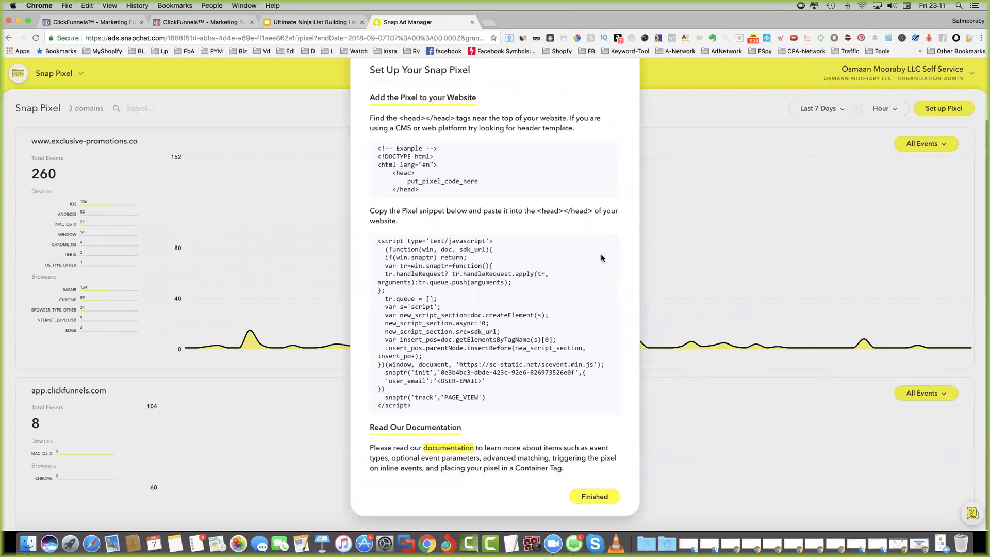
{"action": "left_click", "coordinate": [601, 497]}
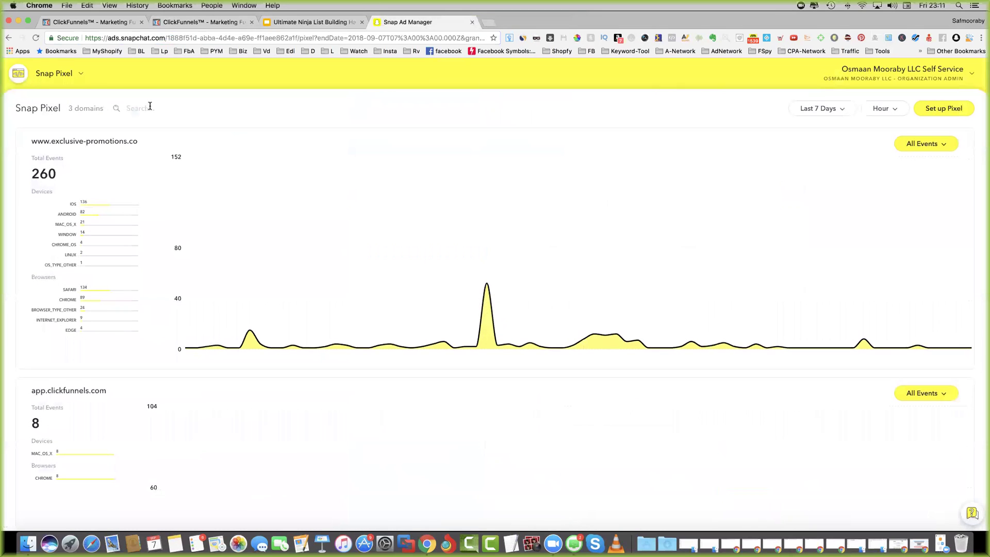
- Open Snap Publisher and preview the Travel Bags 50% off Snap in the Snap Library
{"action": "left_click", "coordinate": [79, 75]}
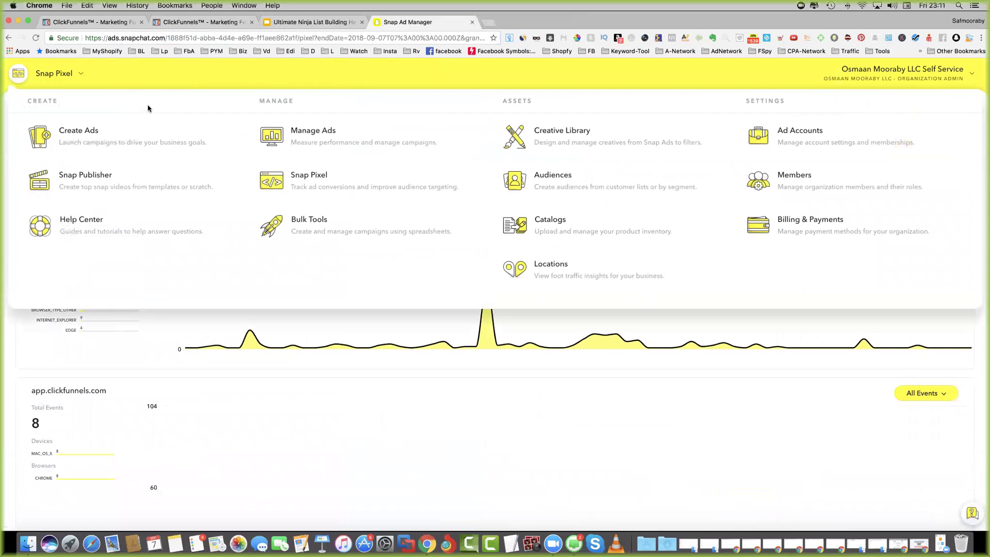
{"action": "left_click", "coordinate": [76, 178]}
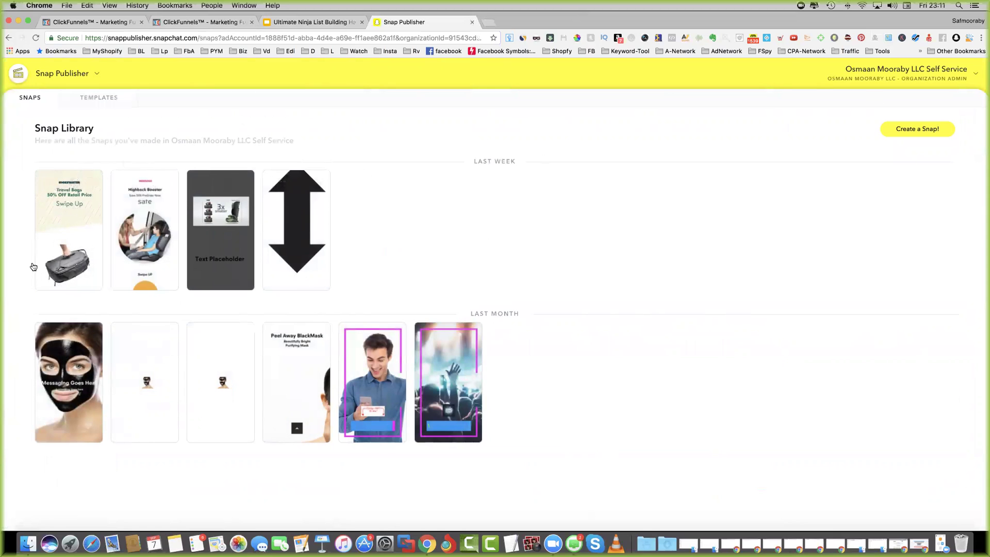
{"action": "mouse_move", "coordinate": [79, 191]}
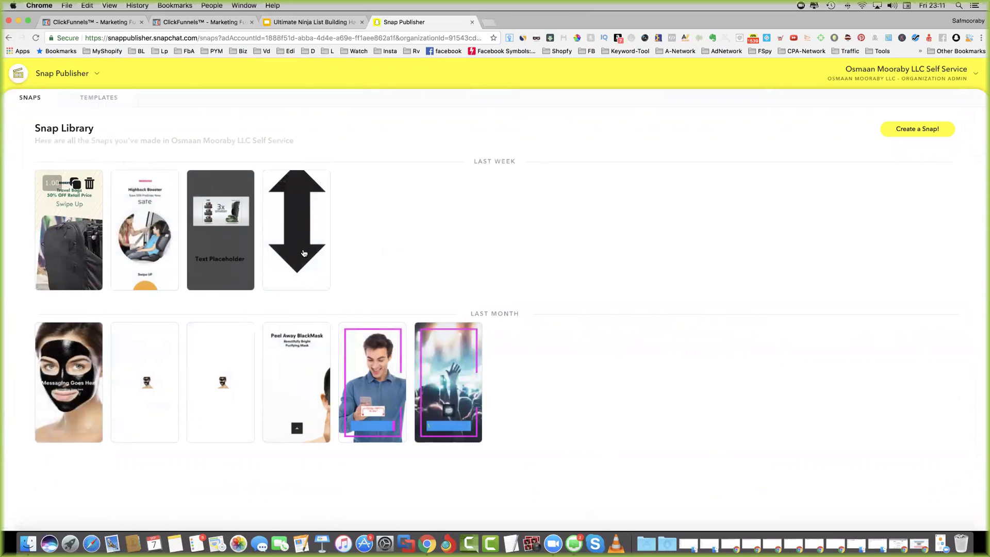
- Start creating a new Snap and examine the available designs through to the end of the template gallery
{"action": "left_click", "coordinate": [934, 130]}
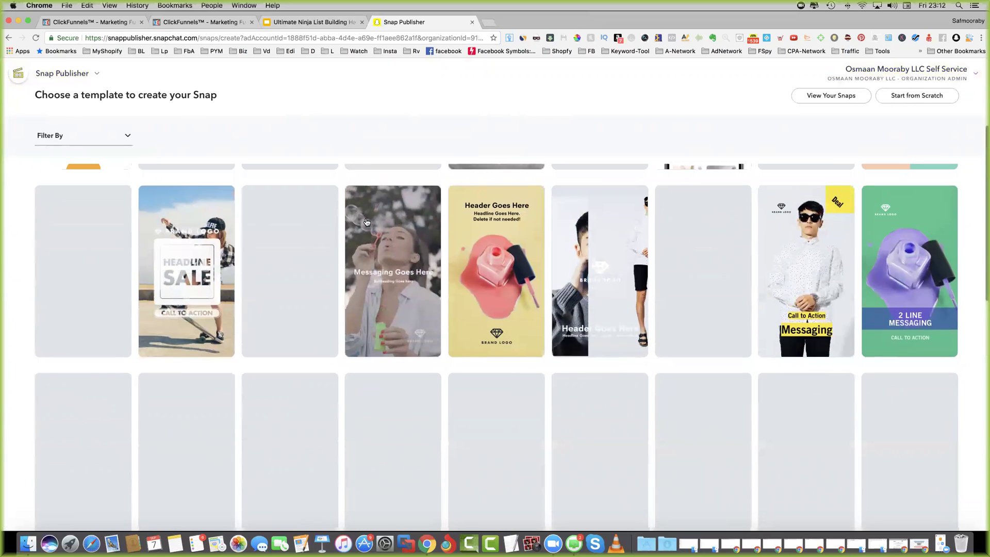
{"action": "scroll", "coordinate": [367, 223], "scroll_direction": "up", "scroll_amount": 3}
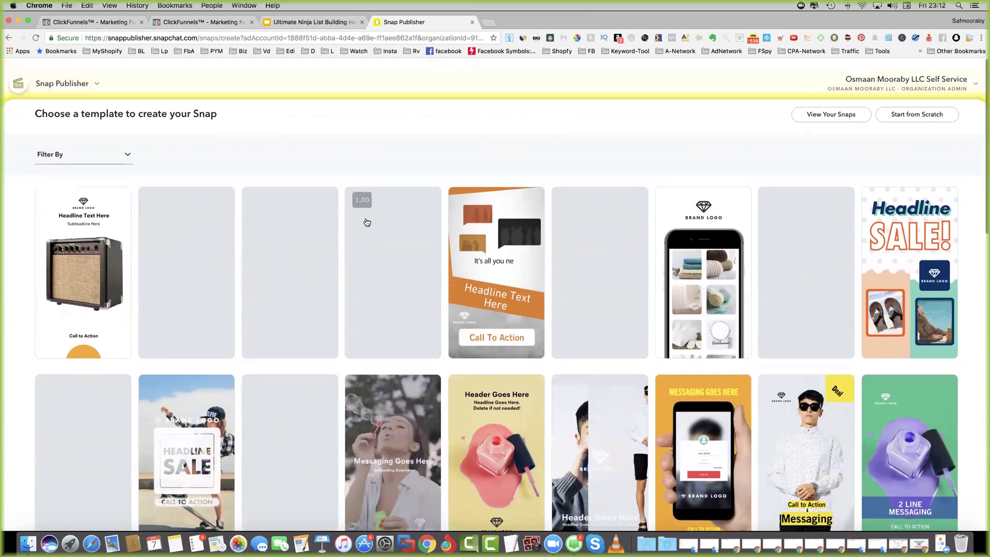
{"action": "scroll", "coordinate": [399, 236], "scroll_direction": "down", "scroll_amount": 10}
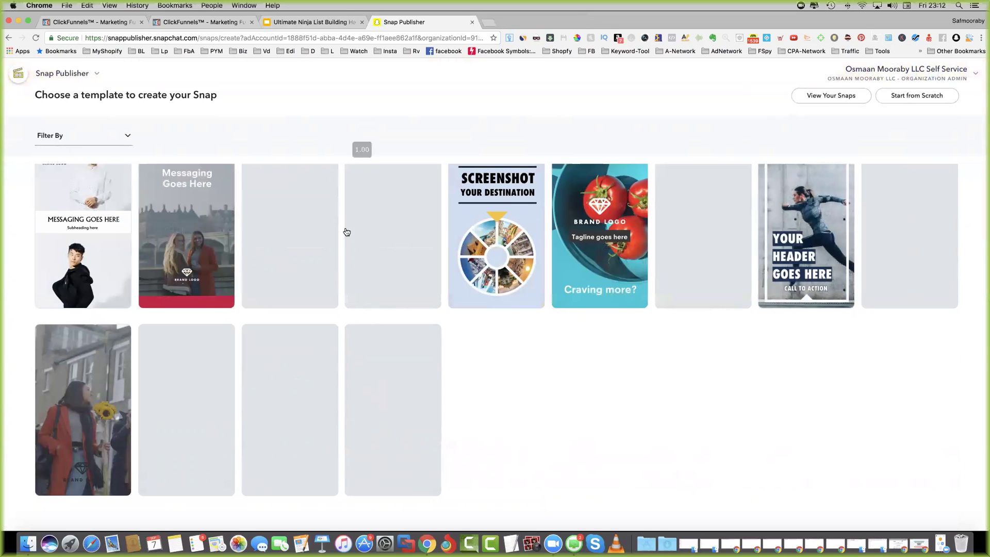
{"action": "scroll", "coordinate": [382, 242], "scroll_direction": "up", "scroll_amount": 1}
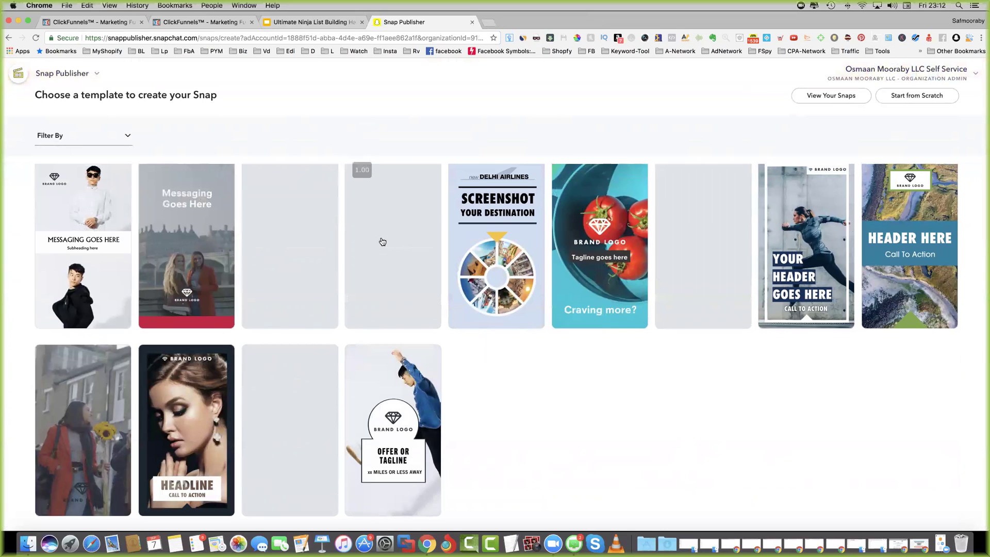
{"action": "scroll", "coordinate": [382, 241], "scroll_direction": "up", "scroll_amount": 1}
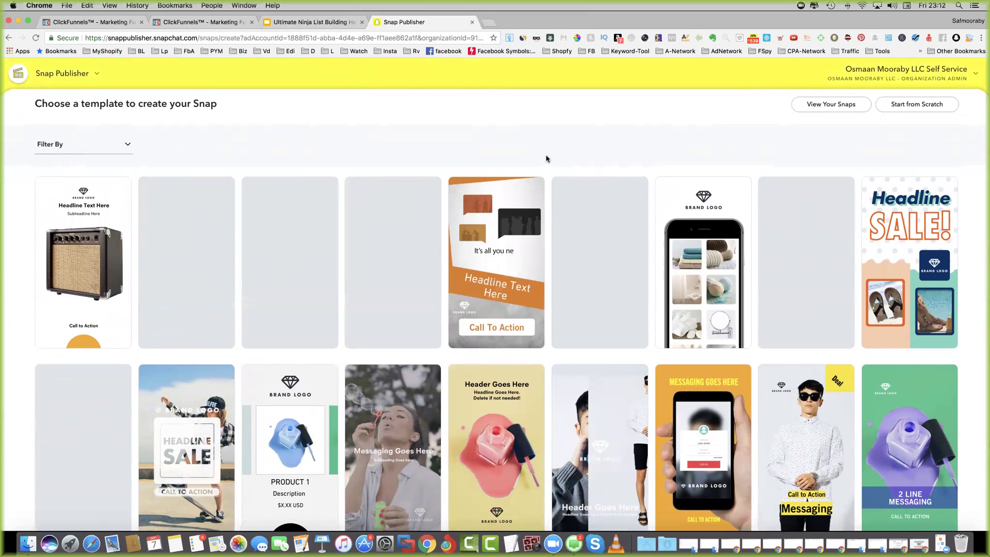
{"action": "scroll", "coordinate": [411, 230], "scroll_direction": "down", "scroll_amount": 4}
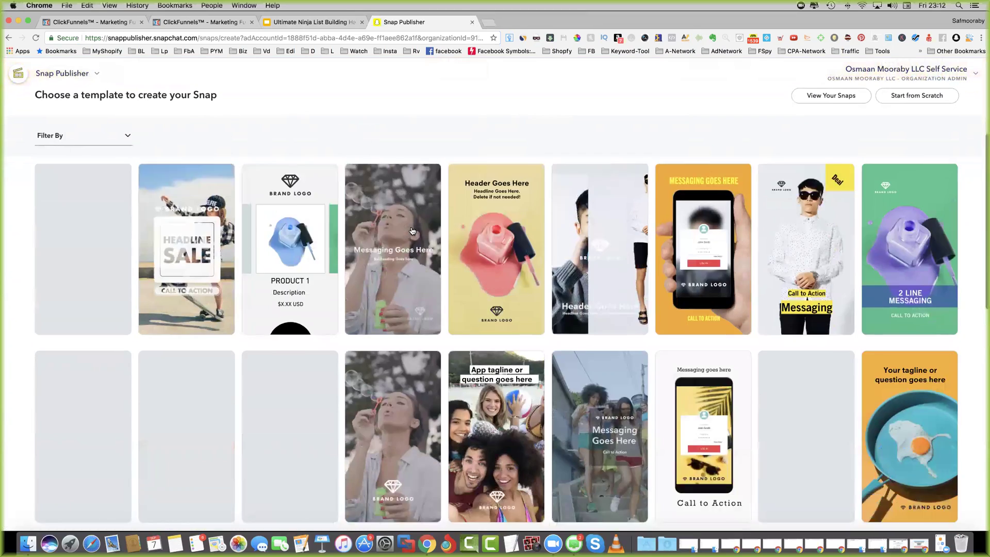
{"action": "scroll", "coordinate": [412, 231], "scroll_direction": "down", "scroll_amount": 5}
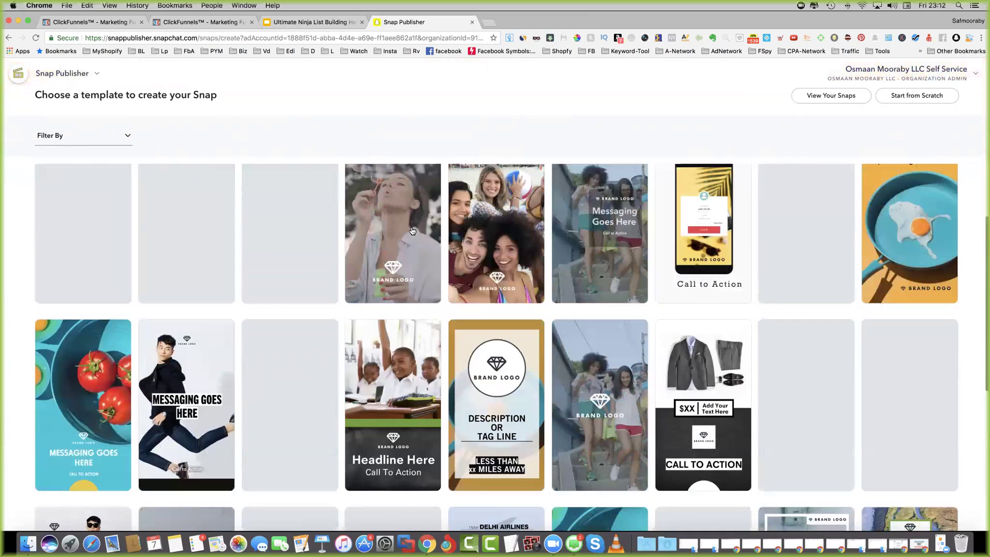
{"action": "scroll", "coordinate": [412, 231], "scroll_direction": "down", "scroll_amount": 3}
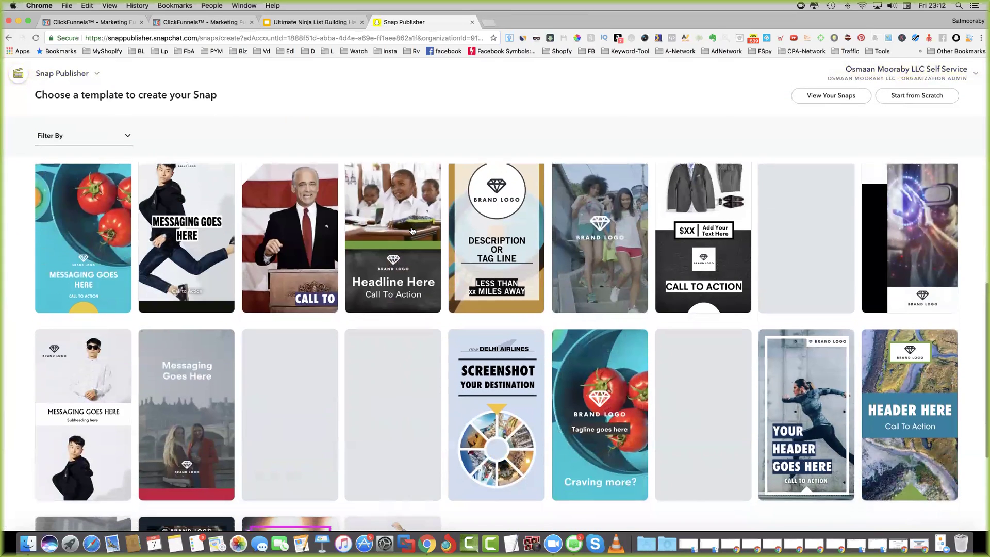
{"action": "scroll", "coordinate": [412, 230], "scroll_direction": "down", "scroll_amount": 2}
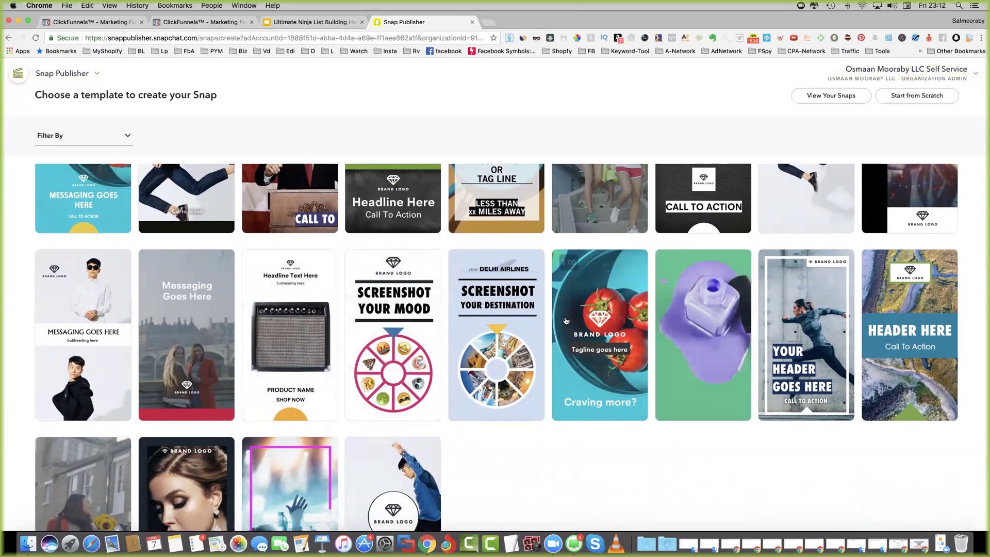
{"action": "scroll", "coordinate": [565, 321], "scroll_direction": "down", "scroll_amount": 2}
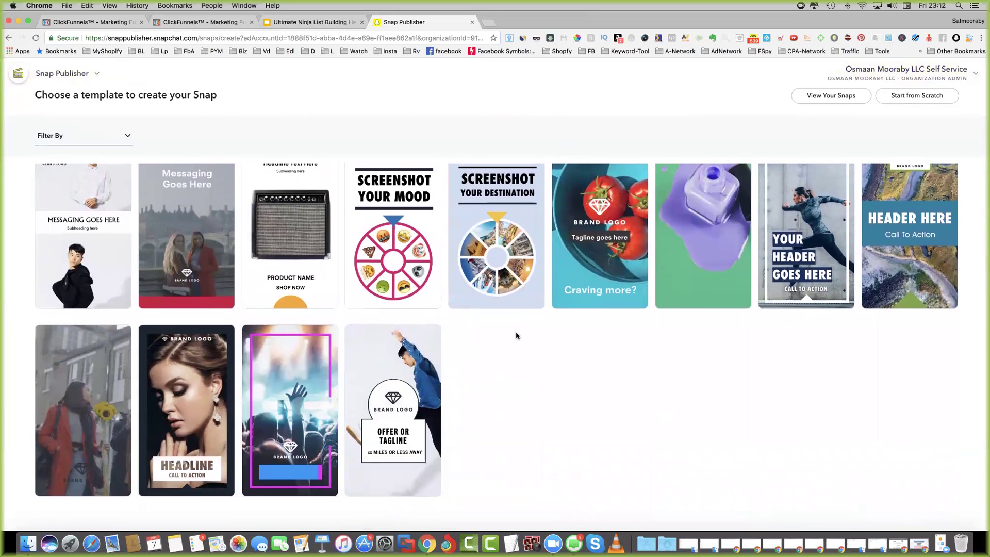
- Create the Snap from the pale yellow striped template with Headline Here, Call To Action and a lobby photo
{"action": "scroll", "coordinate": [514, 333], "scroll_direction": "up", "scroll_amount": 3}
{"action": "scroll", "coordinate": [516, 336], "scroll_direction": "up", "scroll_amount": 2}
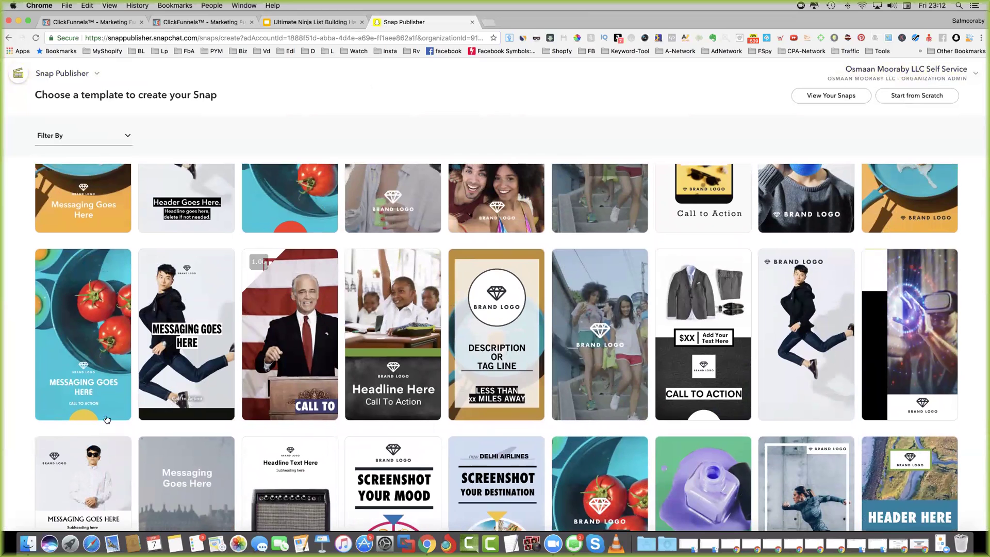
{"action": "scroll", "coordinate": [72, 310], "scroll_direction": "up", "scroll_amount": 1}
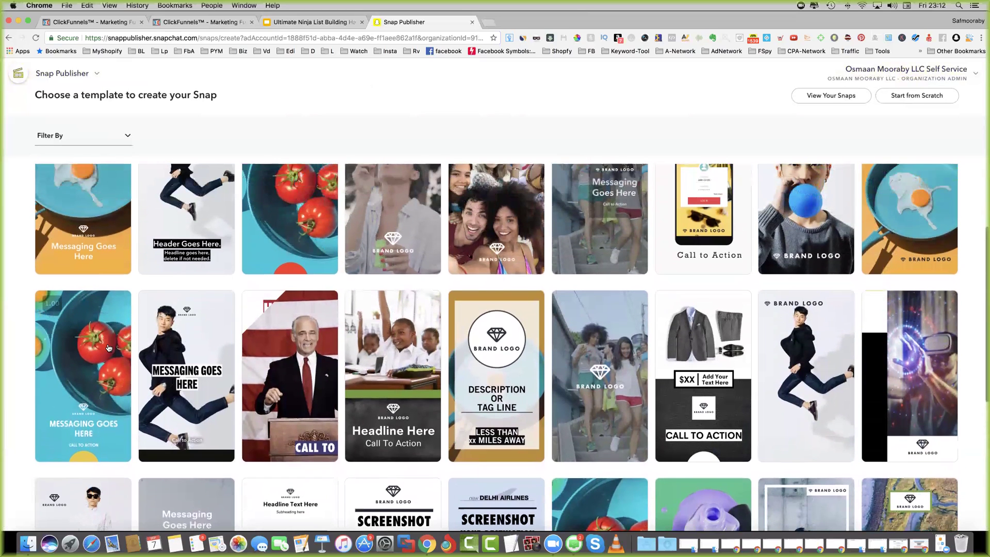
{"action": "scroll", "coordinate": [108, 348], "scroll_direction": "up", "scroll_amount": 1}
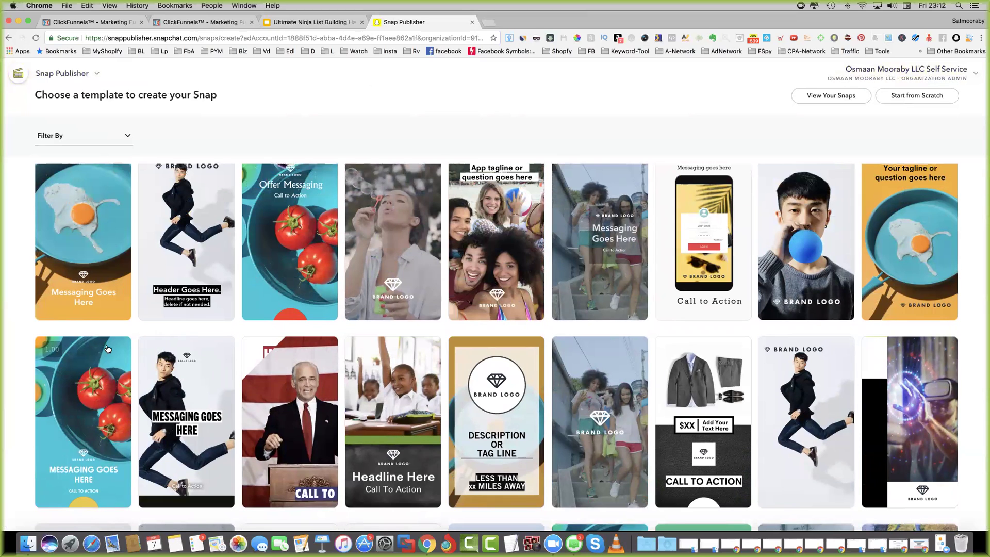
{"action": "scroll", "coordinate": [108, 349], "scroll_direction": "up", "scroll_amount": 5}
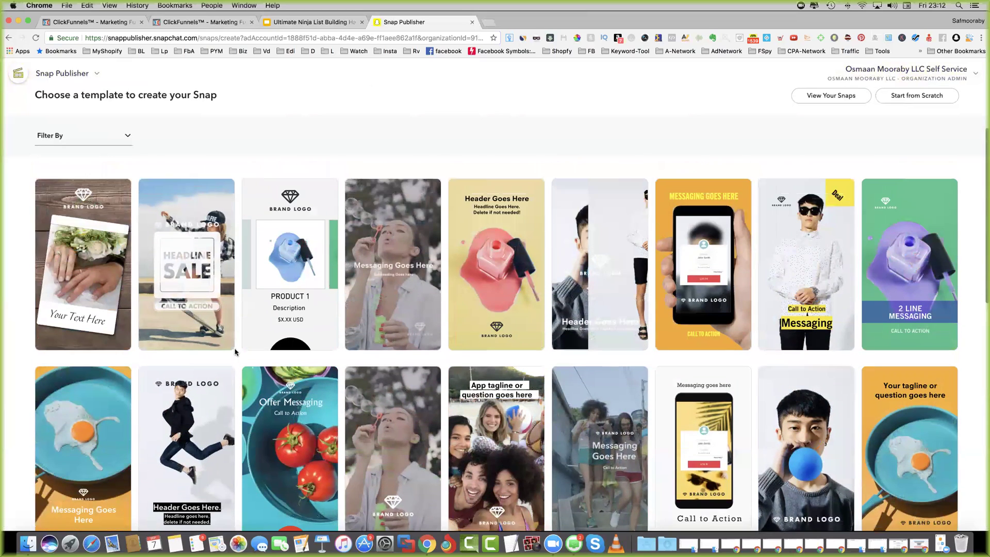
{"action": "scroll", "coordinate": [235, 352], "scroll_direction": "up", "scroll_amount": 4}
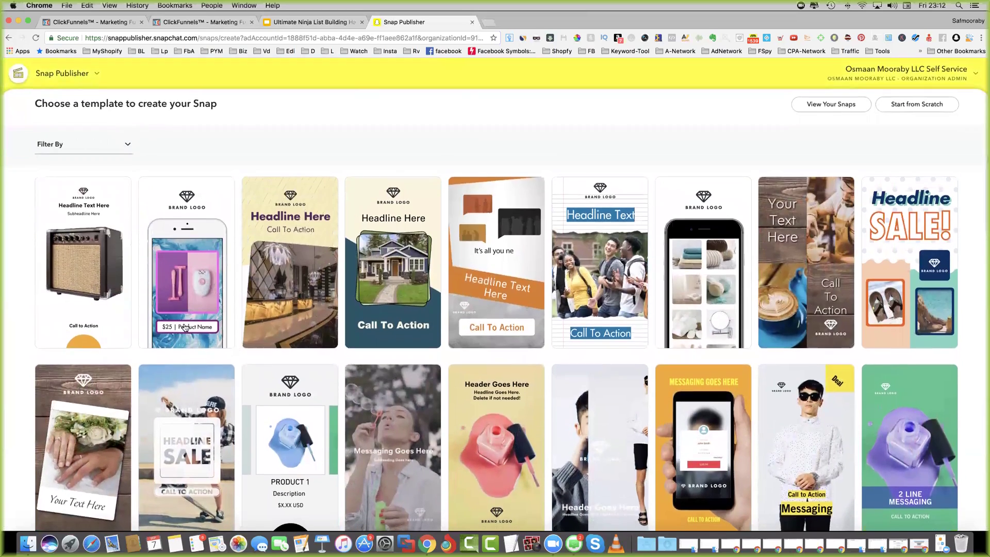
{"action": "left_click", "coordinate": [302, 248]}
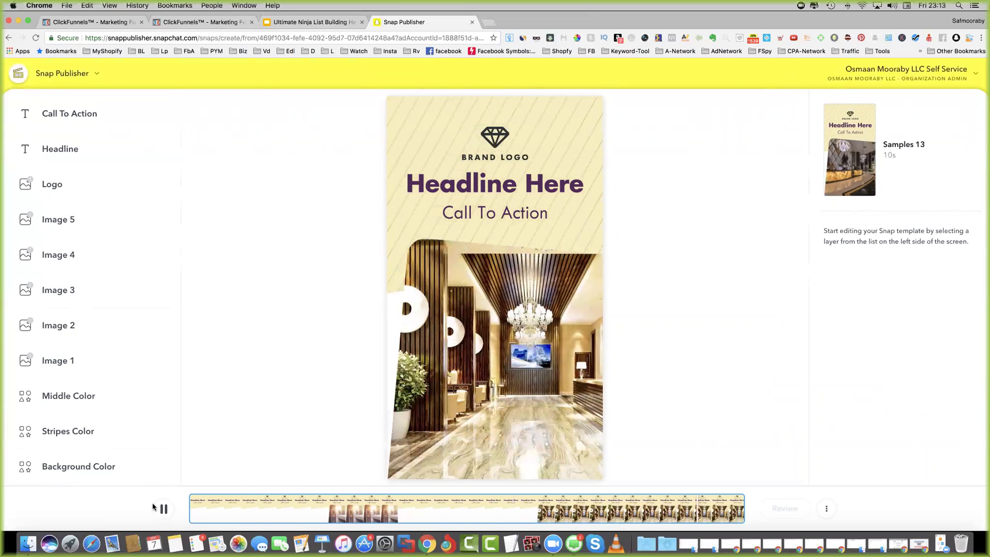
- Try several shades for the Background Color layer, settle on a very pale cream, and check the Stripes Color and Middle Color layers
{"action": "left_click", "coordinate": [81, 466]}
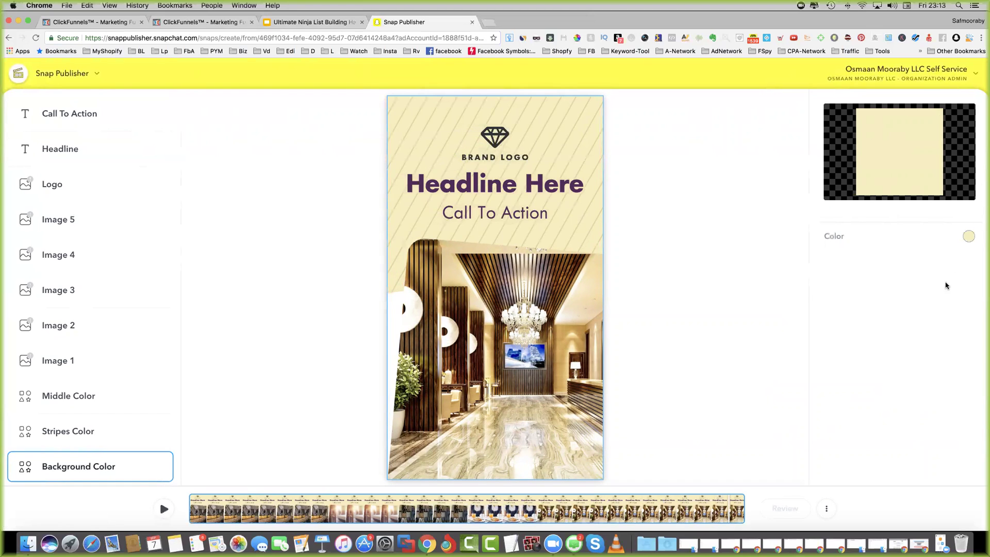
{"action": "left_click", "coordinate": [969, 238]}
{"action": "left_click_drag", "start_coordinate": [908, 281], "coordinate": [931, 278]}
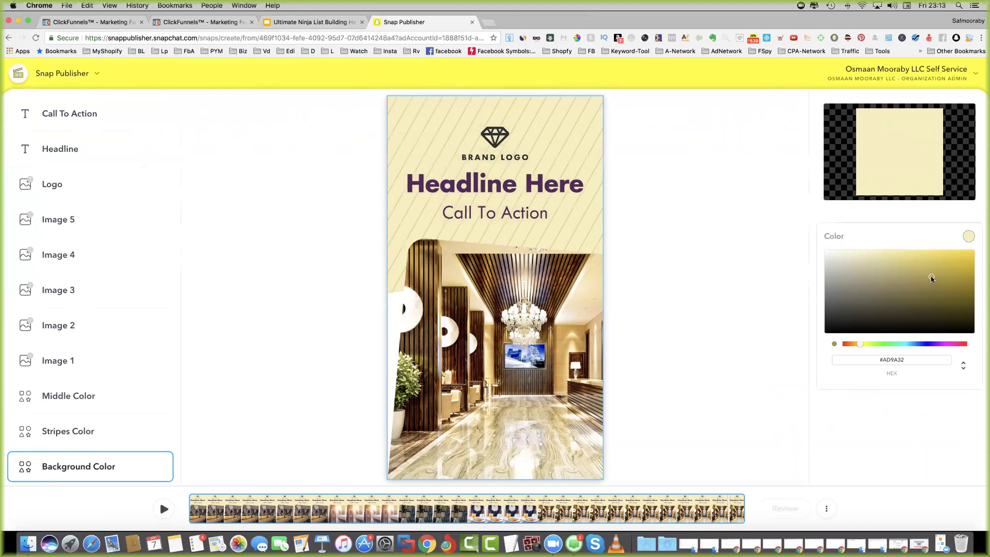
{"action": "left_click", "coordinate": [959, 263]}
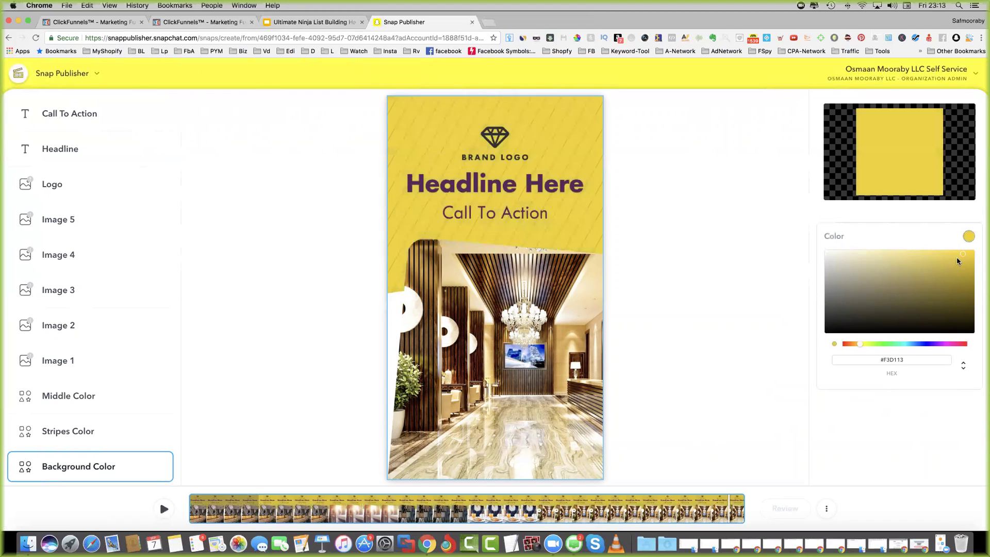
{"action": "left_click", "coordinate": [877, 252]}
{"action": "left_click", "coordinate": [865, 257]}
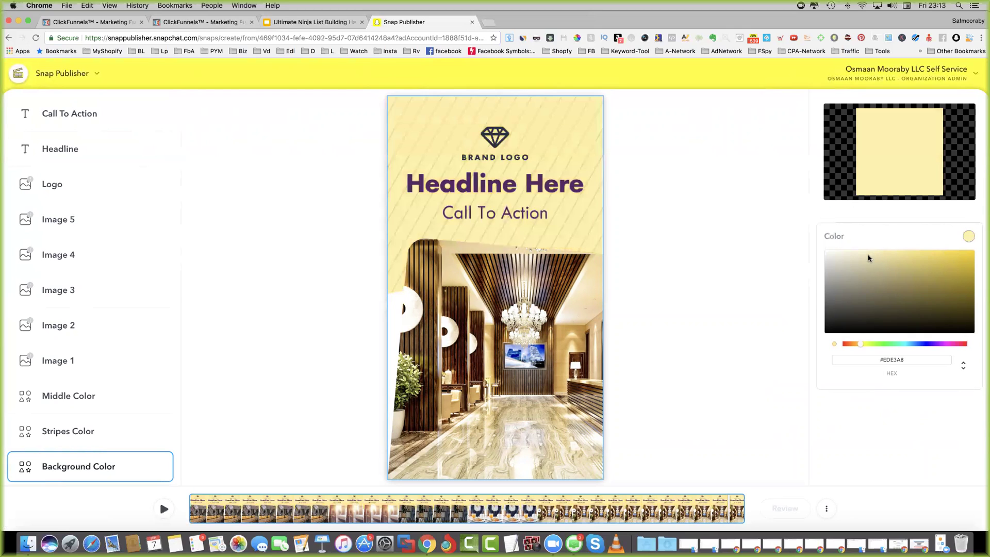
{"action": "left_click", "coordinate": [857, 250]}
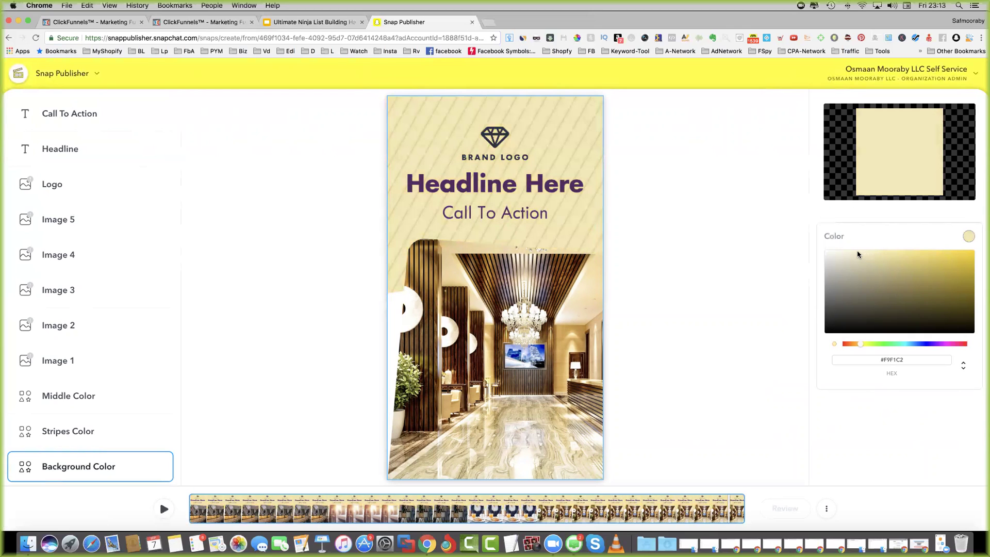
{"action": "left_click", "coordinate": [836, 252]}
{"action": "left_click", "coordinate": [841, 254]}
{"action": "left_click", "coordinate": [782, 243]}
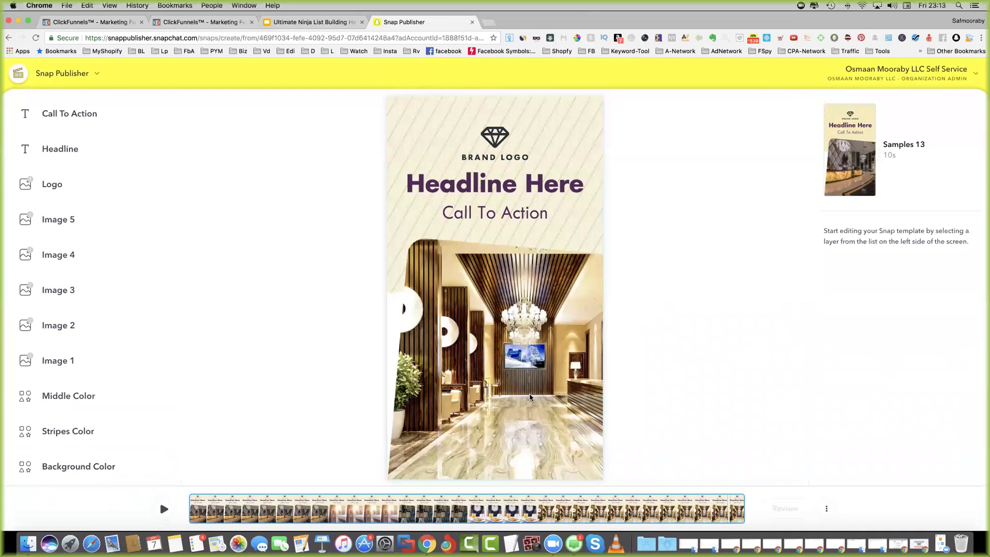
{"action": "left_click", "coordinate": [87, 433]}
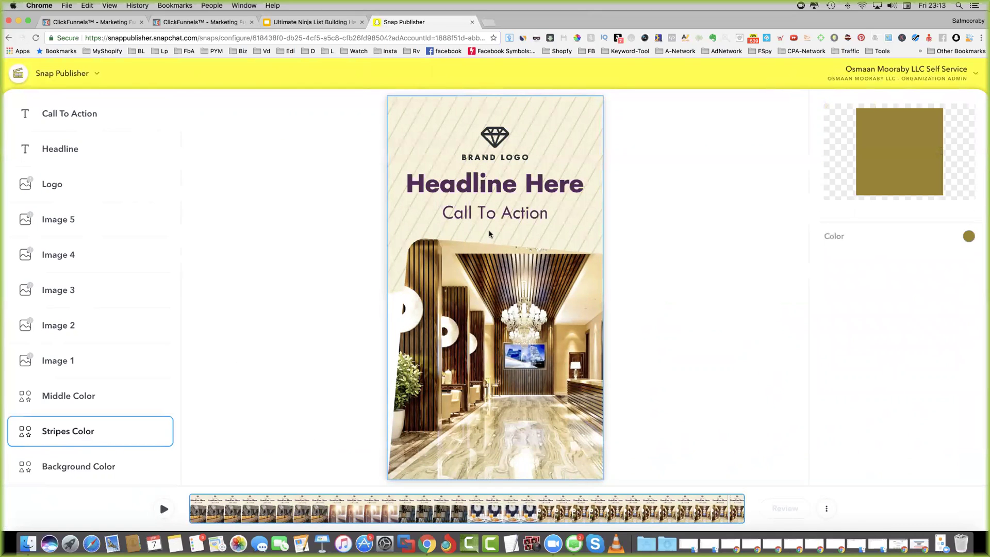
{"action": "left_click", "coordinate": [97, 395]}
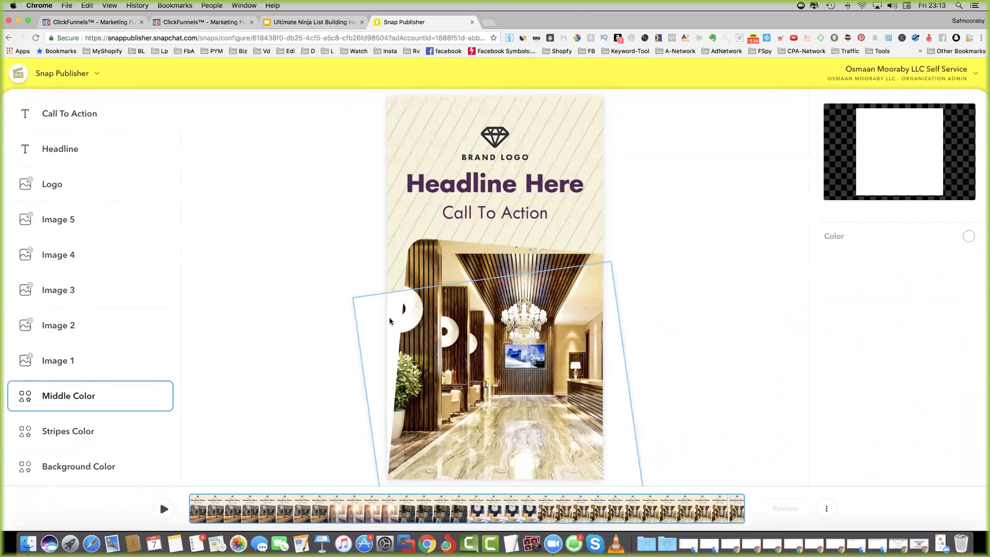
- Replace Image 1 with the library photo of the grey backpack on a white background
{"action": "left_click", "coordinate": [67, 364]}
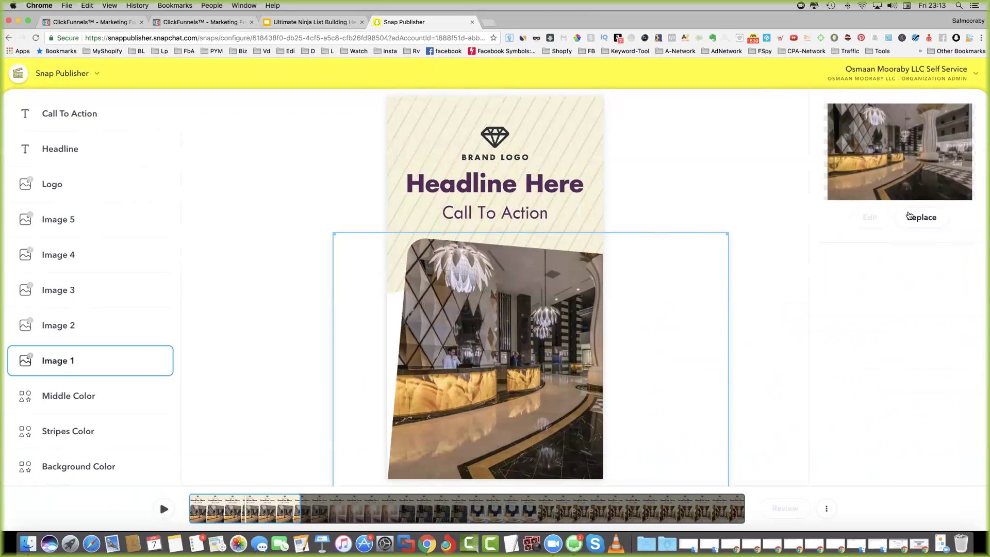
{"action": "left_click", "coordinate": [928, 220]}
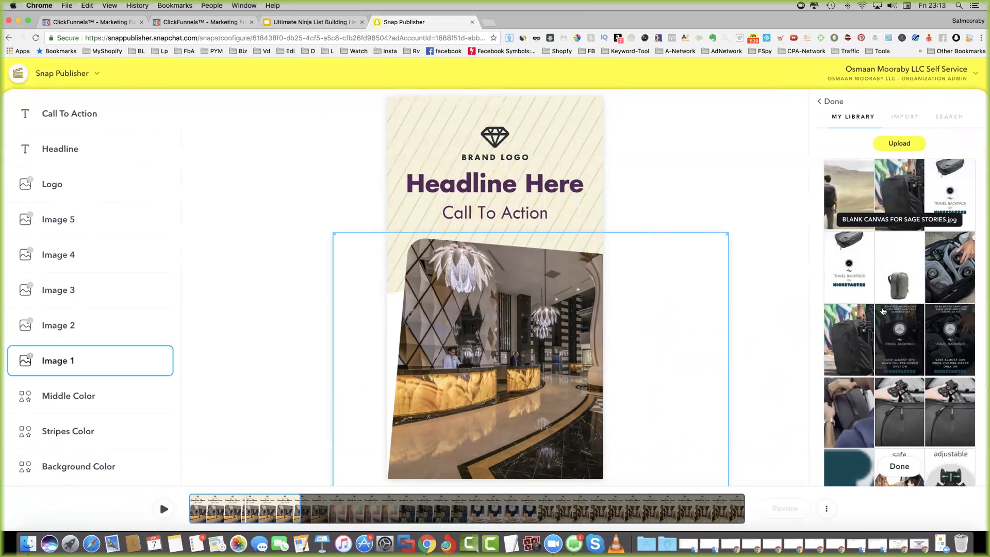
{"action": "left_click", "coordinate": [917, 256]}
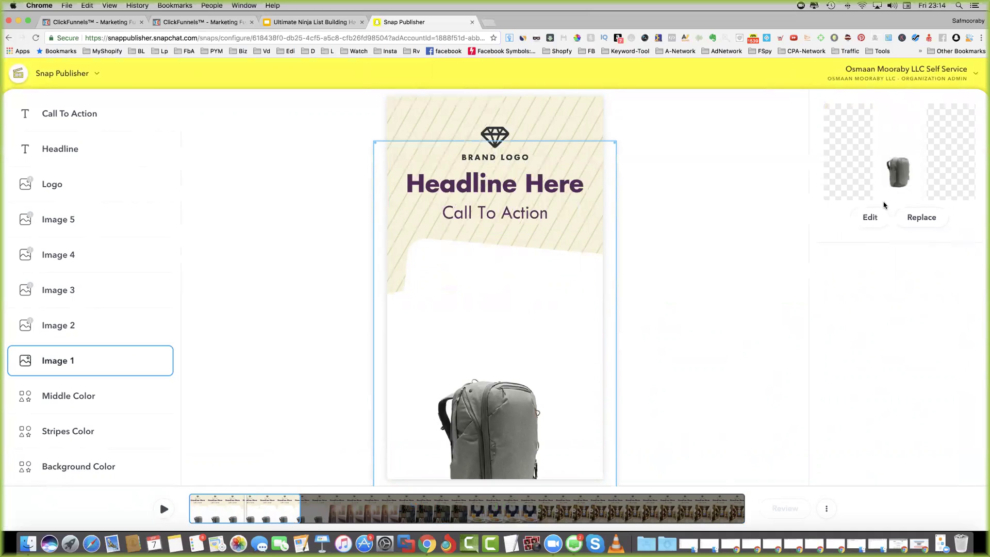
- Enlarge and reposition the grey backpack in Image 1 so the whole bag fills the crop frame, and apply the edit
{"action": "left_click", "coordinate": [871, 217]}
{"action": "left_click_drag", "start_coordinate": [500, 328], "coordinate": [495, 243]}
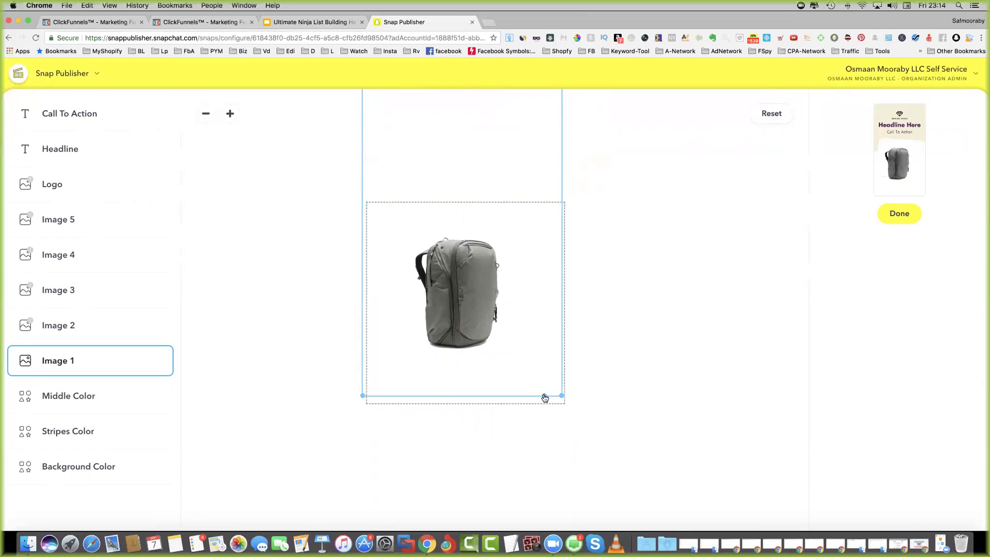
{"action": "scroll", "coordinate": [367, 399], "scroll_direction": "up", "scroll_amount": 5}
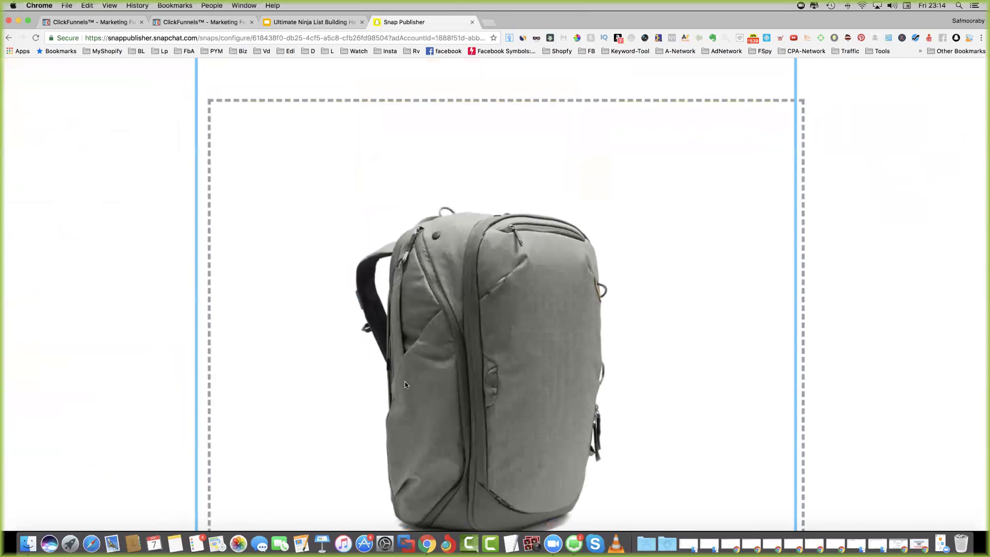
{"action": "scroll", "coordinate": [405, 385], "scroll_direction": "down", "scroll_amount": 5}
{"action": "left_click_drag", "start_coordinate": [391, 376], "coordinate": [402, 379]}
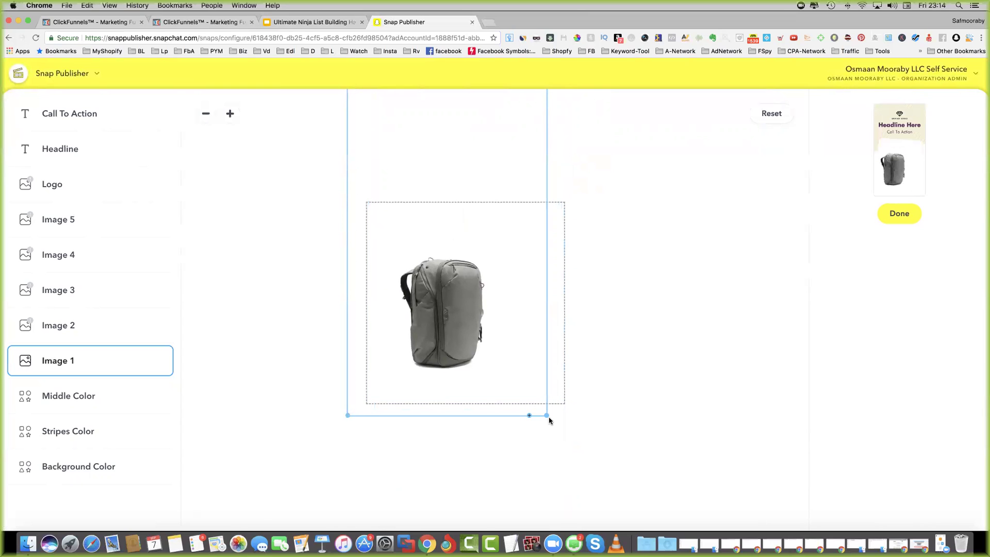
{"action": "left_click_drag", "start_coordinate": [550, 416], "coordinate": [614, 444]}
{"action": "left_click_drag", "start_coordinate": [459, 357], "coordinate": [485, 306]}
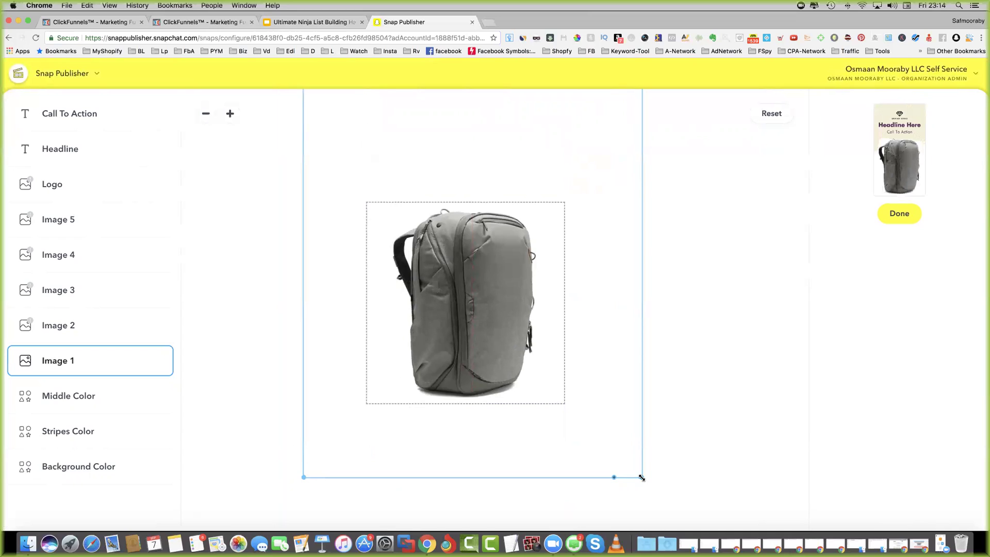
{"action": "left_click_drag", "start_coordinate": [642, 478], "coordinate": [637, 473]}
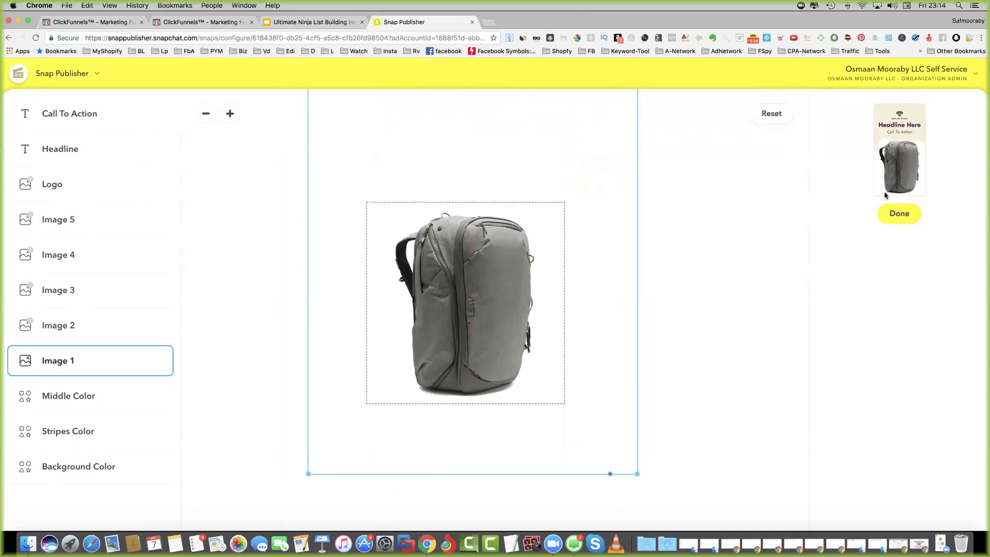
{"action": "left_click", "coordinate": [900, 215]}
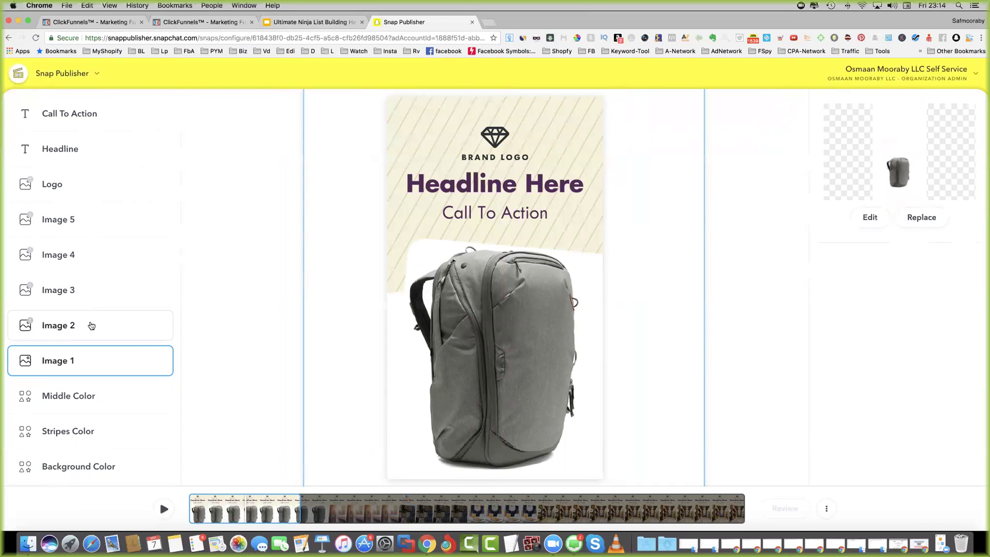
- Replace Image 2 with the library photo of a hand reaching into a bag of camera lenses
{"action": "left_click", "coordinate": [92, 325]}
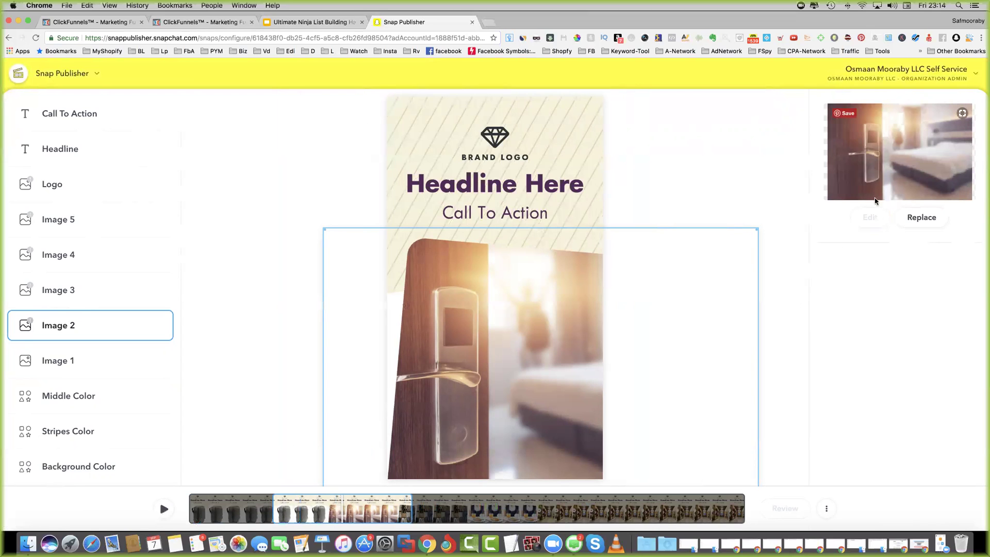
{"action": "left_click", "coordinate": [916, 221]}
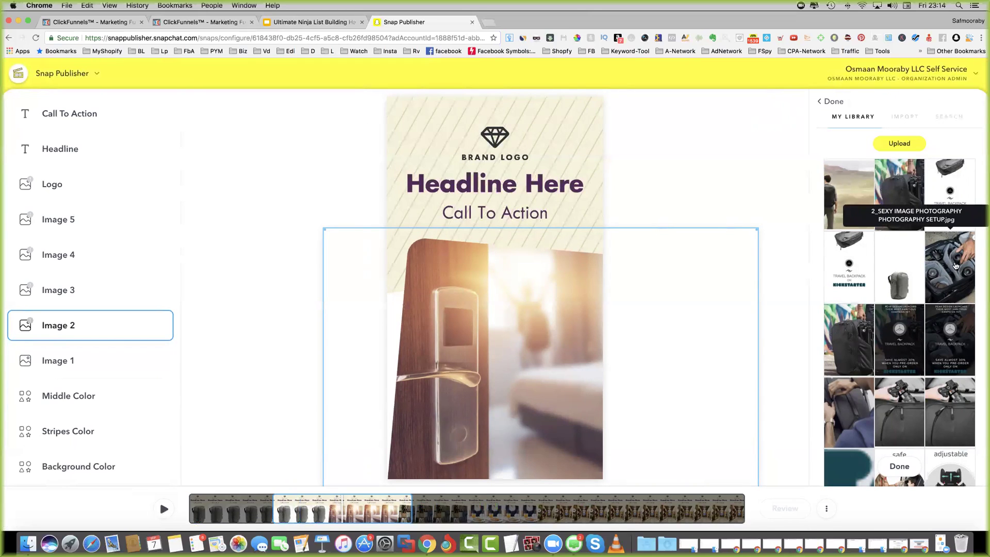
{"action": "left_click", "coordinate": [954, 265]}
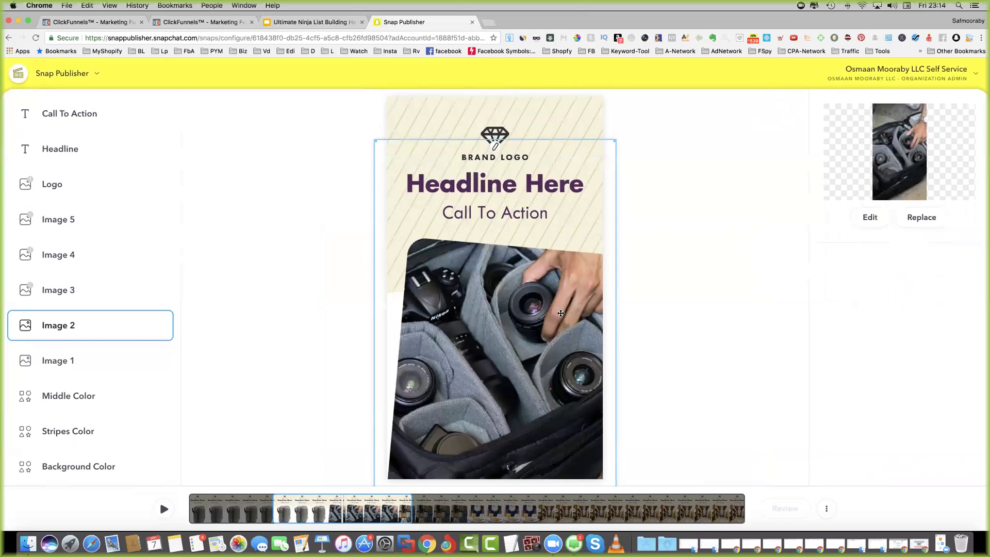
- Adjust the camera lens photo in Image 2 so it is centred and covers the full width of the crop frame, and apply the edit
{"action": "left_click", "coordinate": [873, 218]}
{"action": "scroll", "coordinate": [505, 335], "scroll_direction": "up", "scroll_amount": 2}
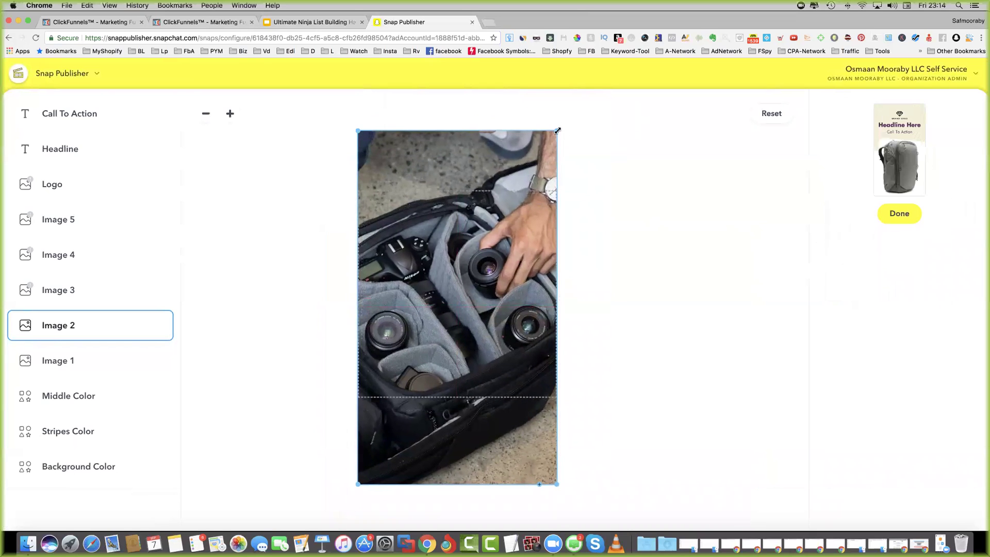
{"action": "scroll", "coordinate": [546, 161], "scroll_direction": "down", "scroll_amount": 3}
{"action": "scroll", "coordinate": [511, 214], "scroll_direction": "up", "scroll_amount": 3}
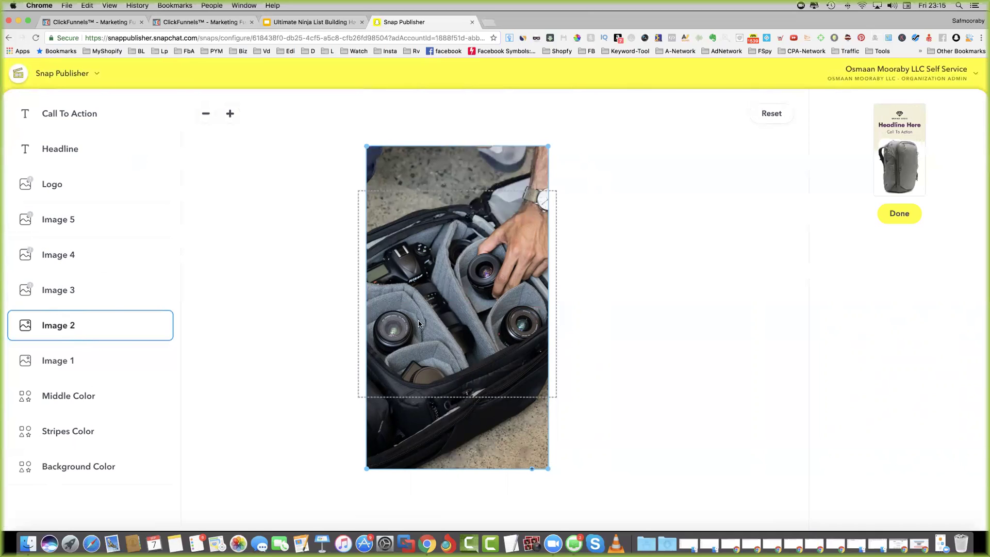
{"action": "left_click_drag", "start_coordinate": [549, 147], "coordinate": [561, 188]}
{"action": "left_click_drag", "start_coordinate": [510, 251], "coordinate": [510, 240]}
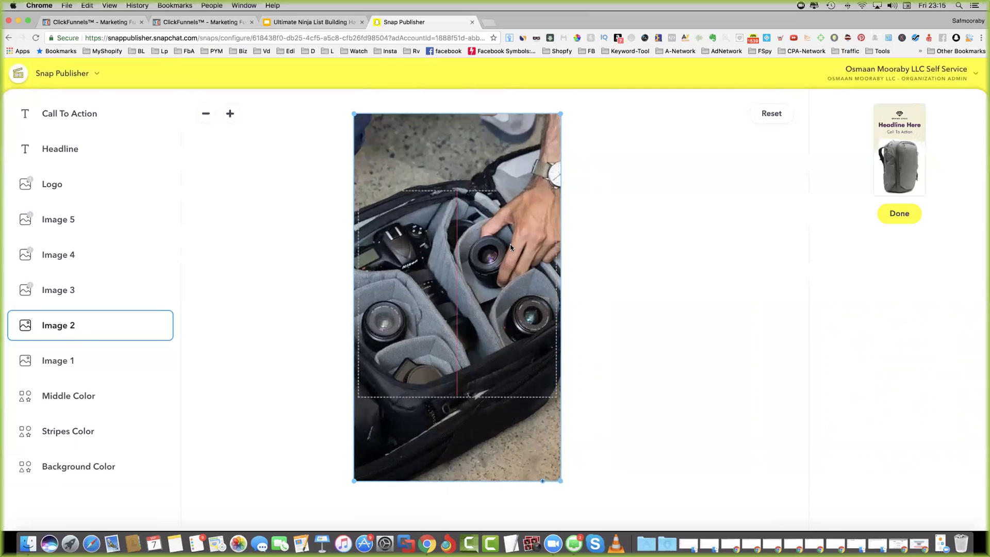
{"action": "left_click", "coordinate": [899, 214]}
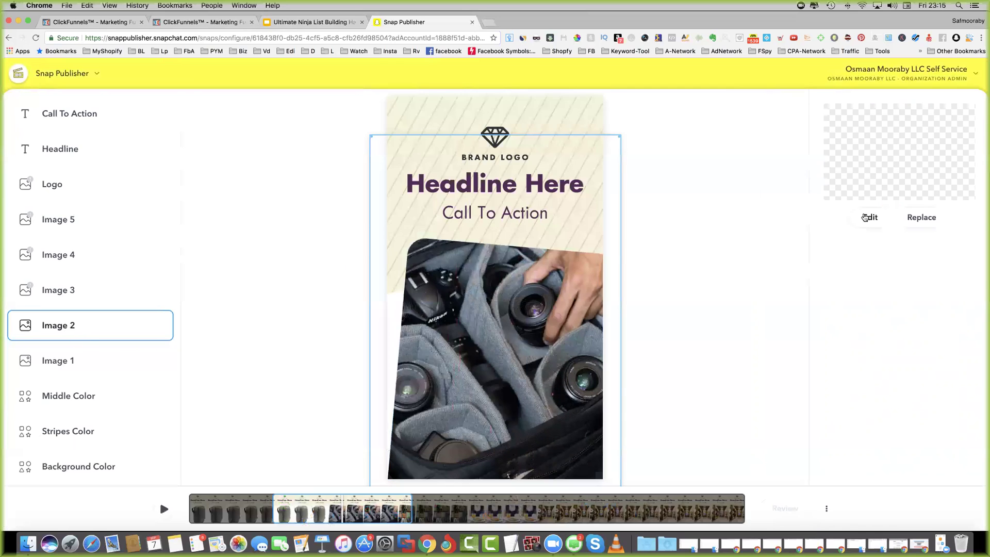
- Replace Image 3 with the library photo t3.png of a camera held over a black bag
{"action": "left_click", "coordinate": [128, 288]}
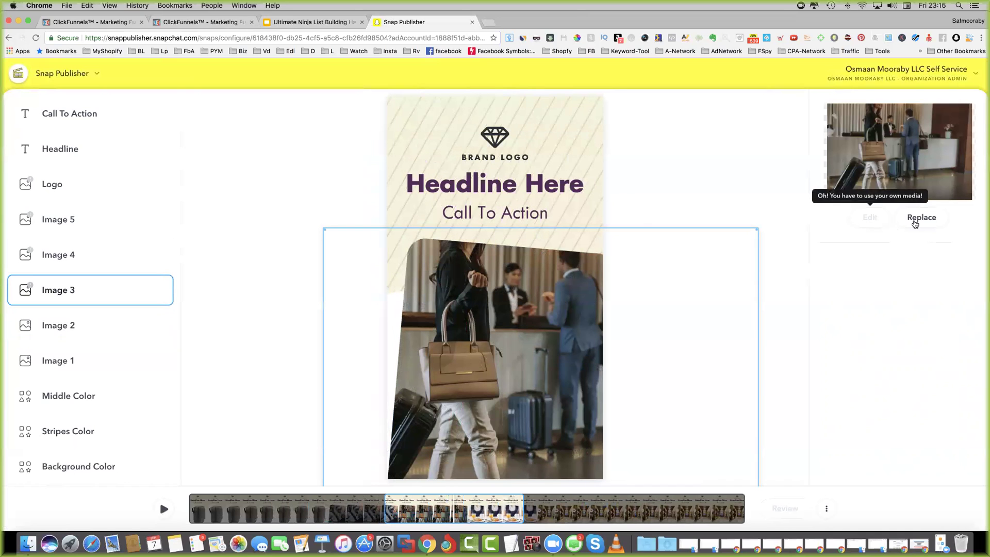
{"action": "left_click", "coordinate": [922, 219]}
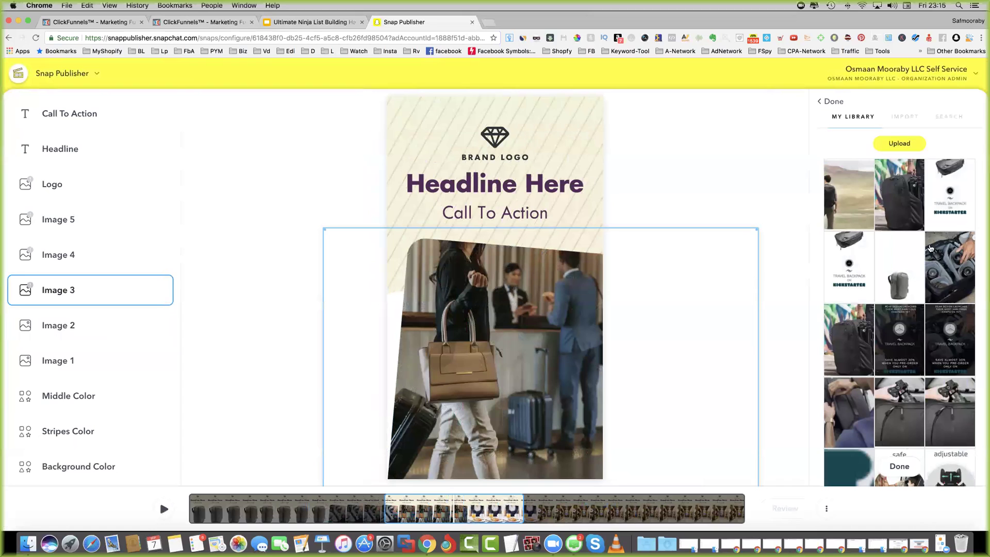
{"action": "scroll", "coordinate": [934, 246], "scroll_direction": "down", "scroll_amount": 2}
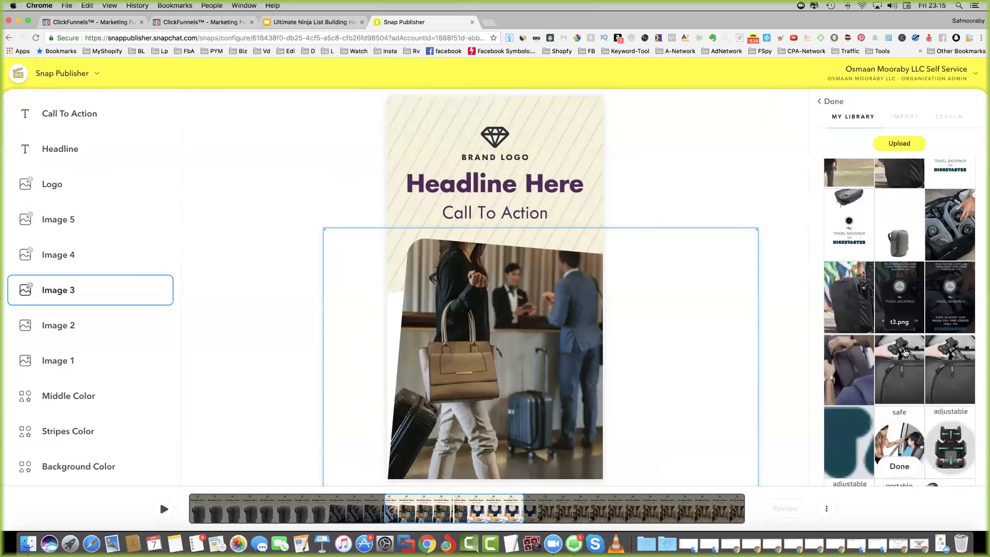
{"action": "left_click", "coordinate": [902, 352]}
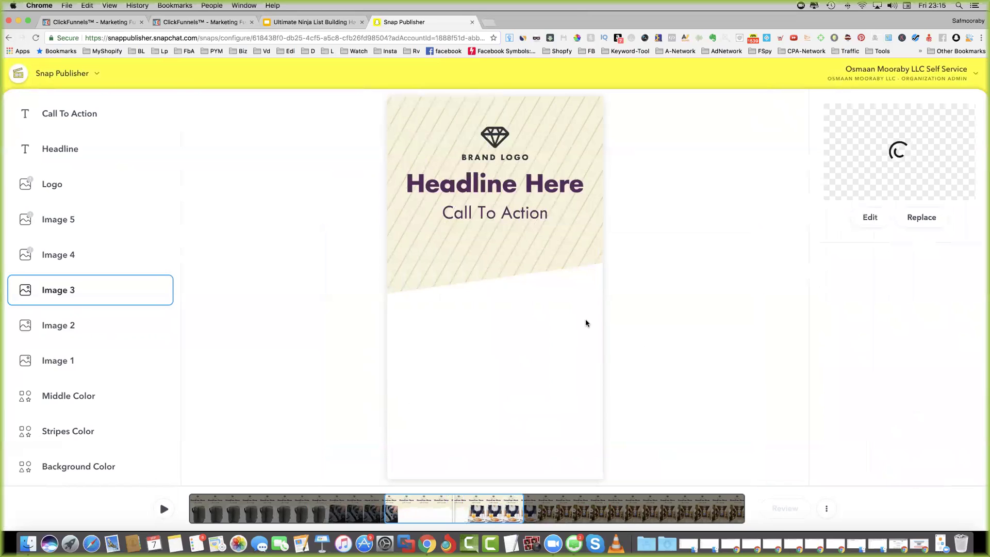
- Shrink the black bag photo in Image 3 until the whole bag fits the width of the crop frame, and apply the edit
{"action": "left_click", "coordinate": [870, 218]}
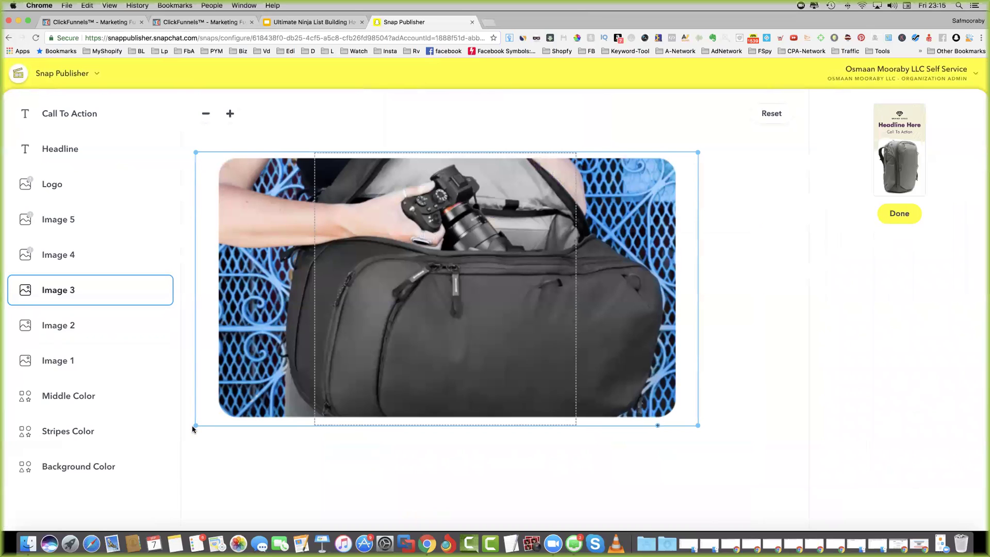
{"action": "left_click_drag", "start_coordinate": [195, 425], "coordinate": [442, 369]}
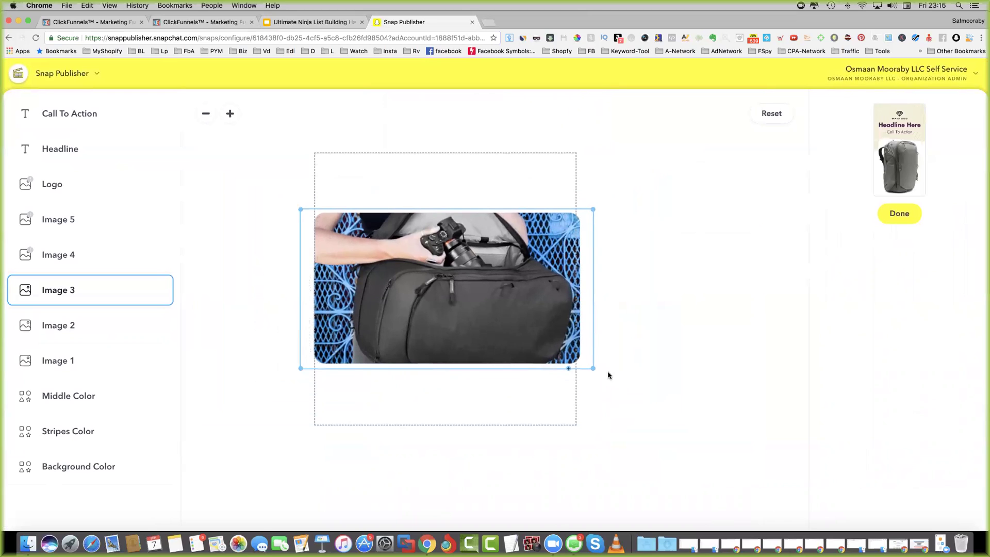
{"action": "left_click_drag", "start_coordinate": [592, 368], "coordinate": [559, 368]}
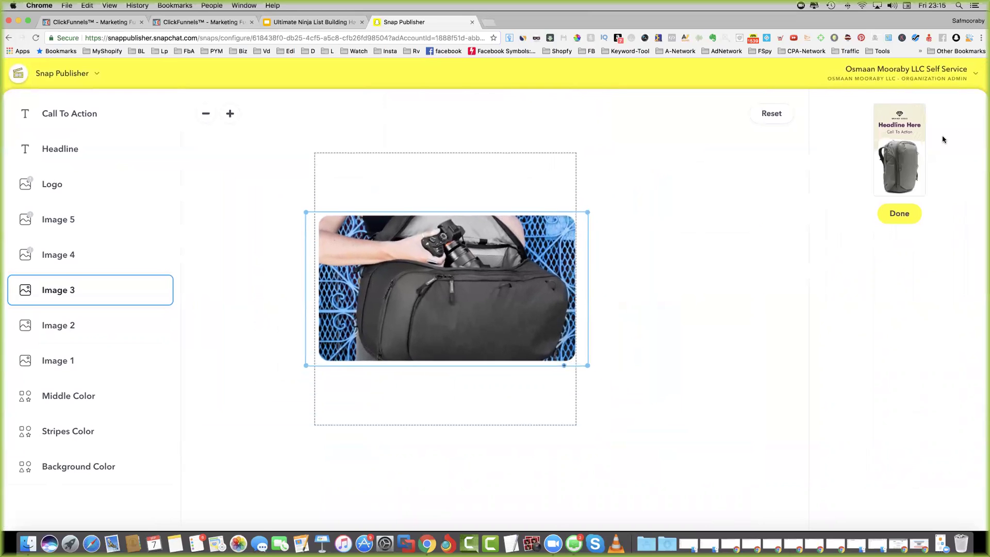
{"action": "left_click", "coordinate": [899, 213]}
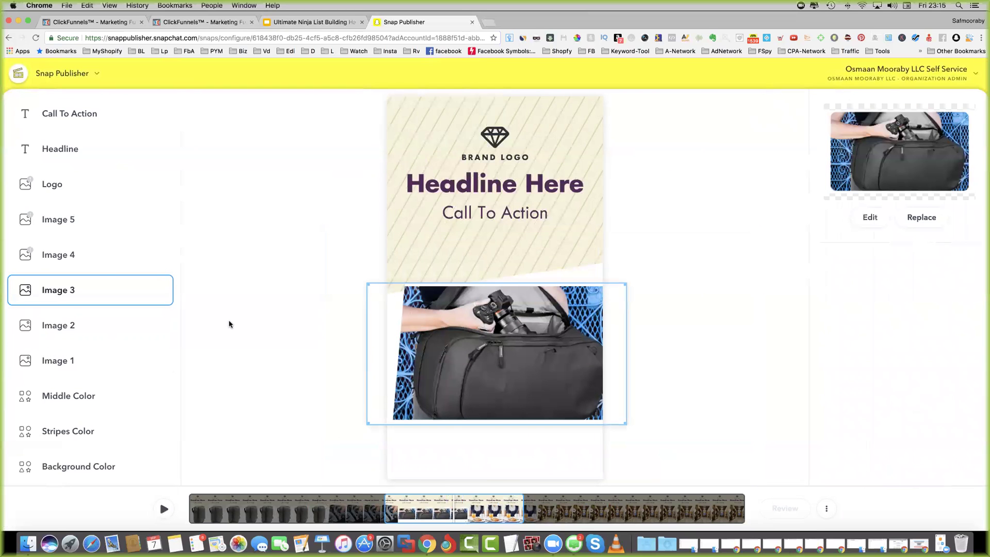
- Replace Image 4 with the library photo of the upright black backpack against a colourful background
{"action": "left_click", "coordinate": [86, 261]}
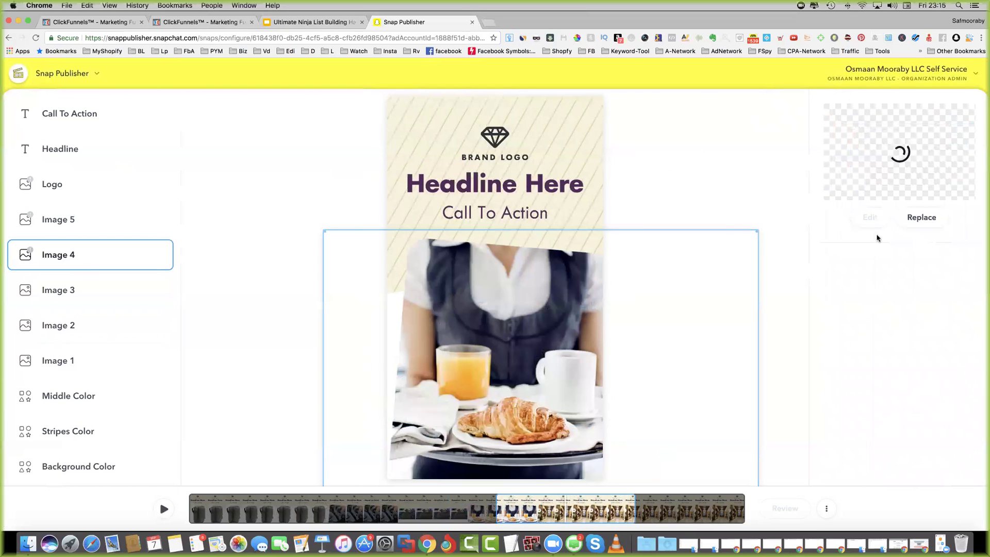
{"action": "left_click", "coordinate": [923, 222]}
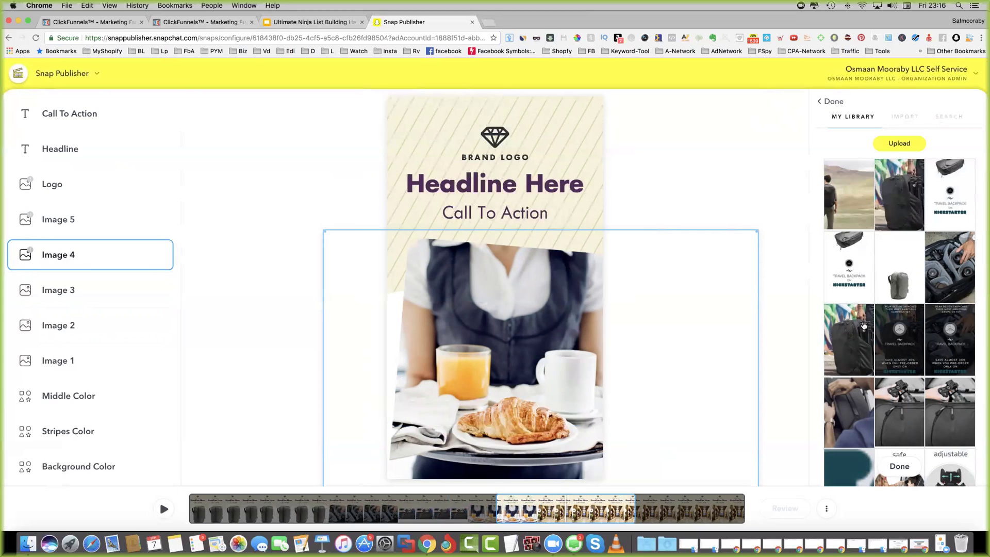
{"action": "left_click", "coordinate": [864, 324]}
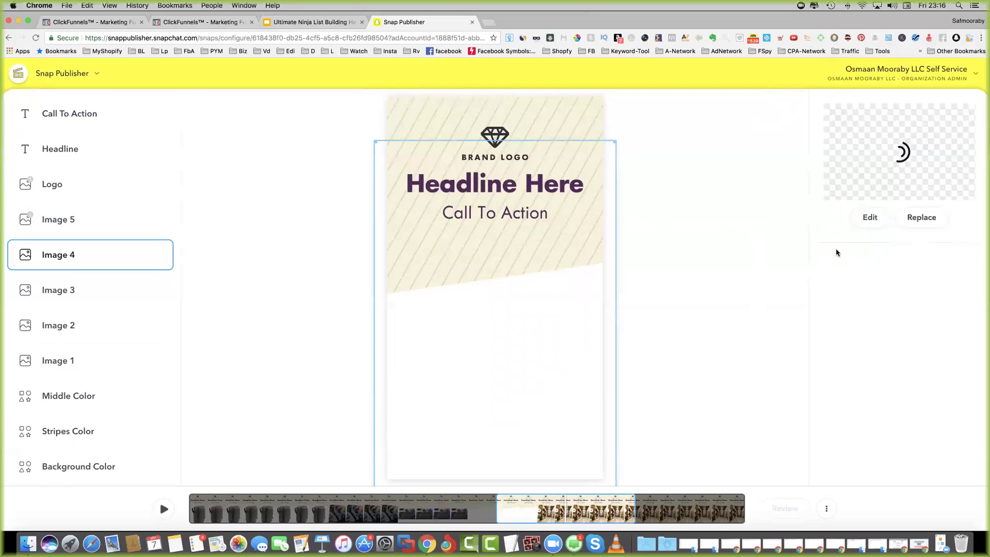
- Shrink the upright backpack photo in Image 4 until the whole bag fits inside the crop frame, and apply the edit
{"action": "left_click", "coordinate": [871, 217]}
{"action": "mouse_move", "coordinate": [458, 329]}
{"action": "left_mouse_down"}
{"action": "mouse_move", "coordinate": [459, 342]}
{"action": "mouse_move", "coordinate": [459, 332]}
{"action": "left_mouse_up"}
{"action": "left_click_drag", "start_coordinate": [557, 447], "coordinate": [499, 390]}
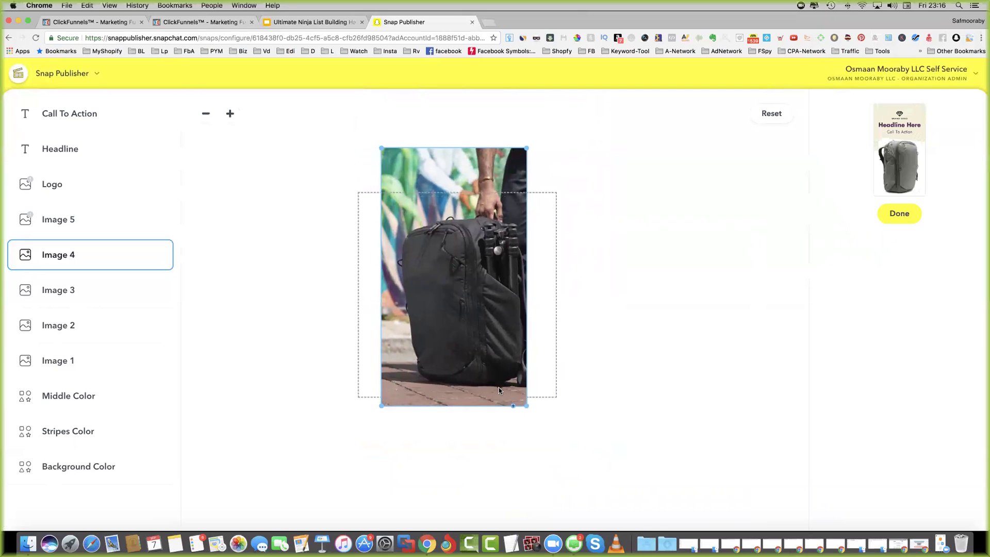
{"action": "left_click", "coordinate": [892, 223]}
{"action": "left_click", "coordinate": [734, 260]}
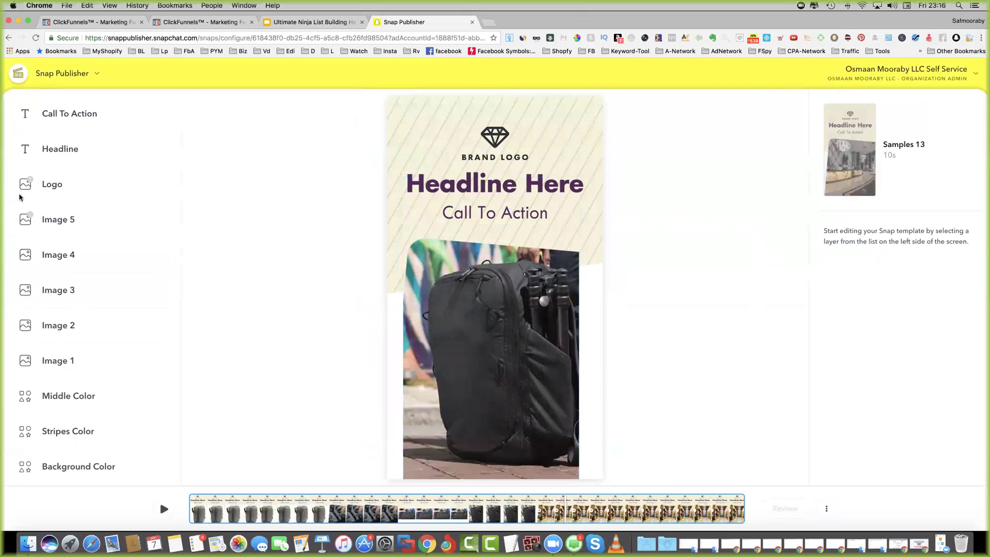
- Replace Image 5 with the library picture of the hand-held duffel bag above the Travel Backpack on Kickstarter text
{"action": "left_click", "coordinate": [83, 220]}
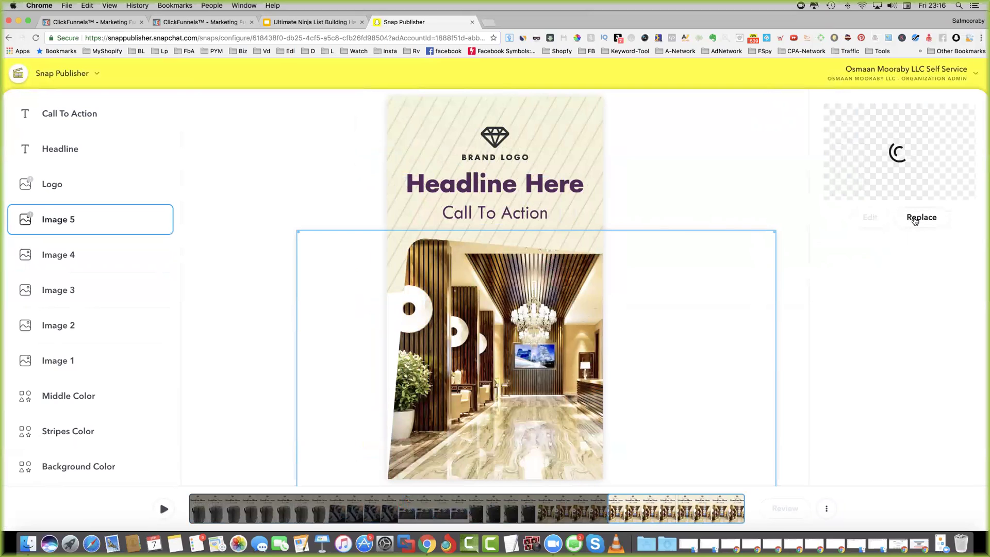
{"action": "left_click", "coordinate": [912, 221]}
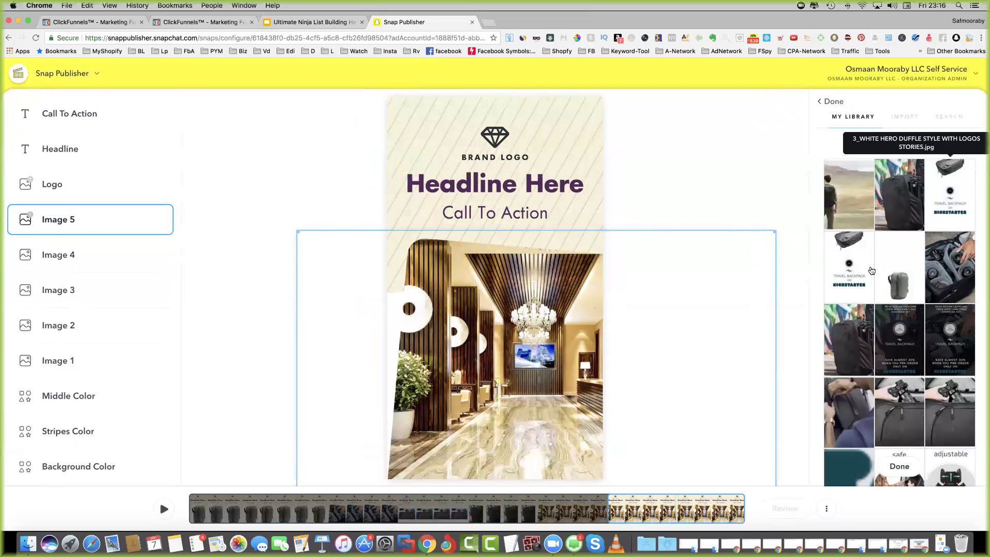
{"action": "left_click", "coordinate": [878, 254]}
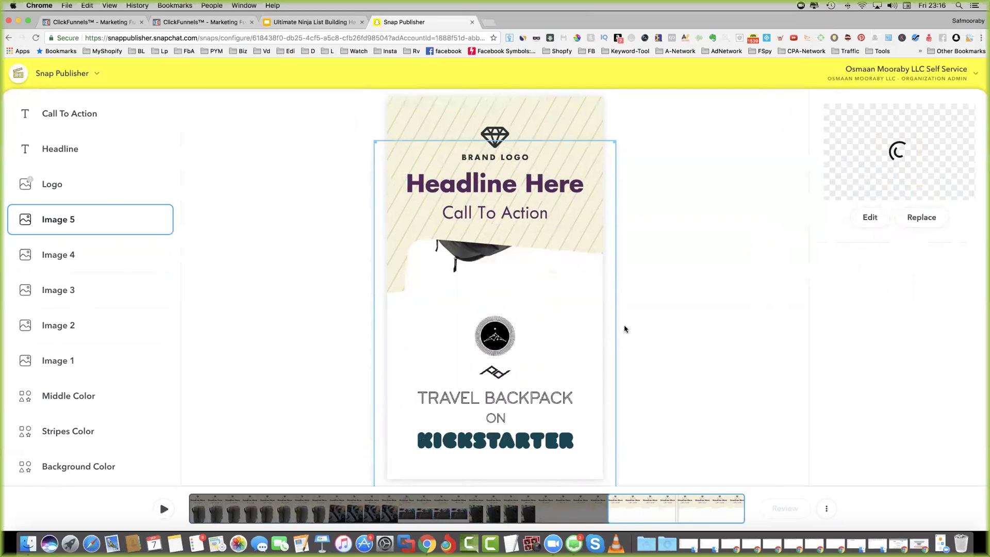
- Shrink and centre the duffel picture in Image 5 so the bag and Kickstarter text fit the crop frame, and apply the edit
{"action": "left_click", "coordinate": [871, 215]}
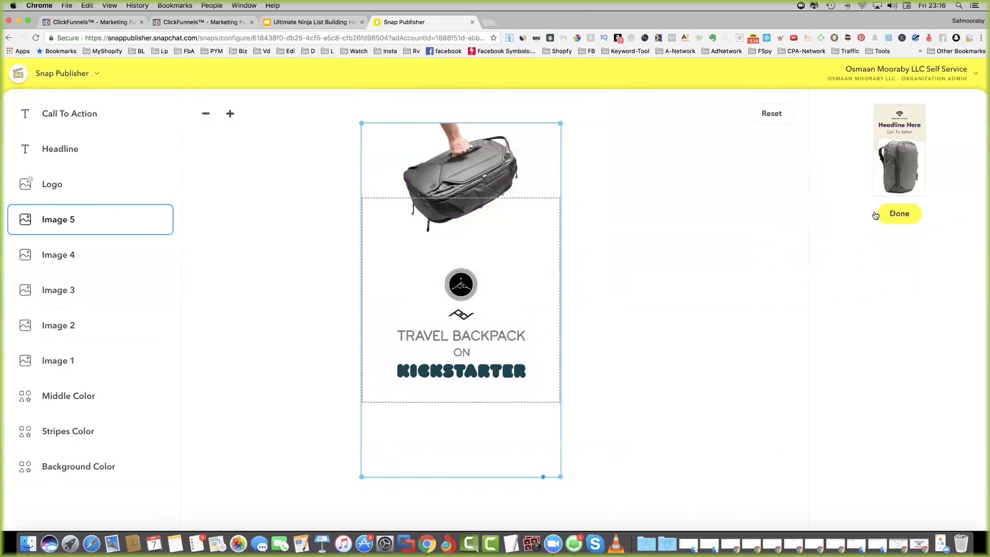
{"action": "left_click_drag", "start_coordinate": [487, 317], "coordinate": [486, 346]}
{"action": "left_click_drag", "start_coordinate": [561, 505], "coordinate": [522, 428]}
{"action": "left_click_drag", "start_coordinate": [495, 375], "coordinate": [483, 383]}
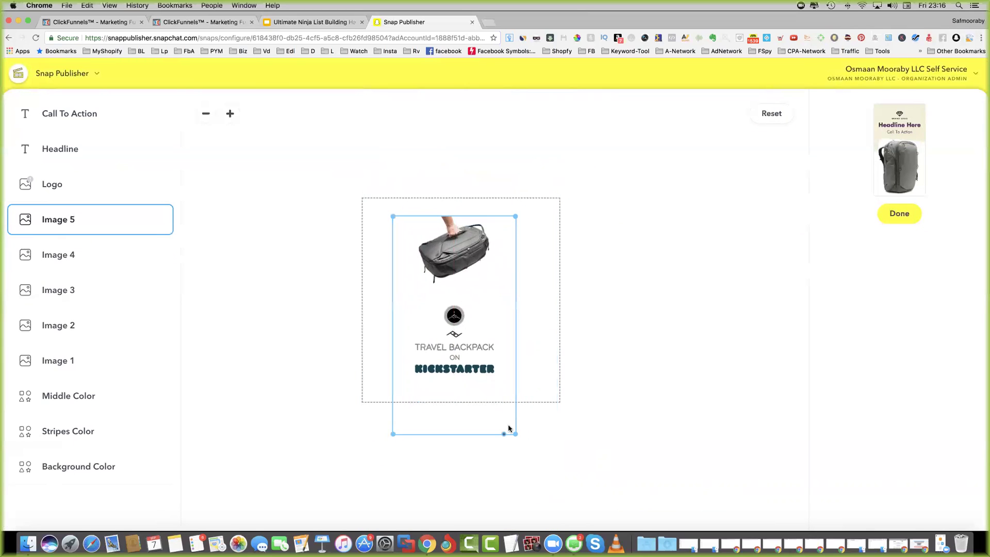
{"action": "mouse_move", "coordinate": [516, 435]}
{"action": "left_mouse_down"}
{"action": "mouse_move", "coordinate": [540, 449]}
{"action": "mouse_move", "coordinate": [524, 433]}
{"action": "left_mouse_up"}
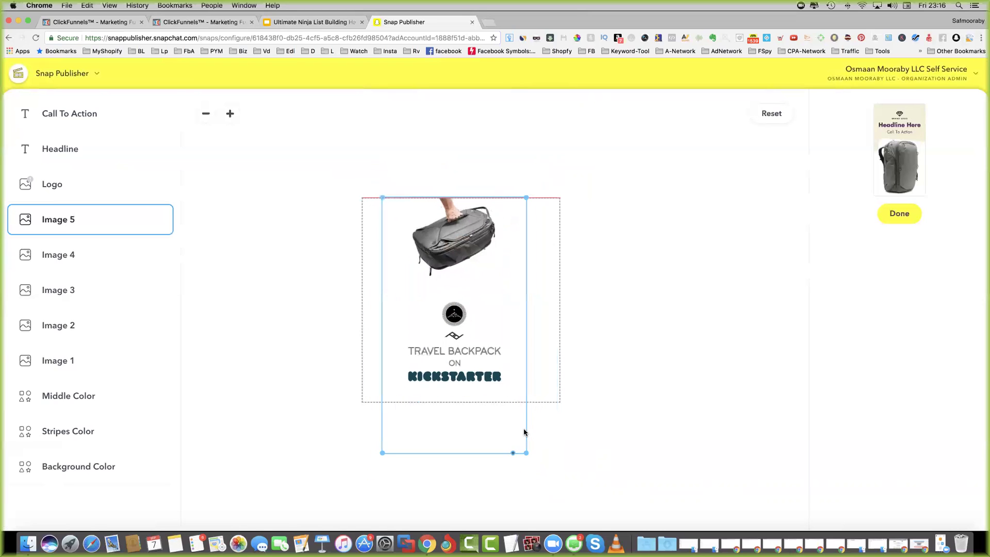
{"action": "left_click_drag", "start_coordinate": [481, 366], "coordinate": [487, 372]}
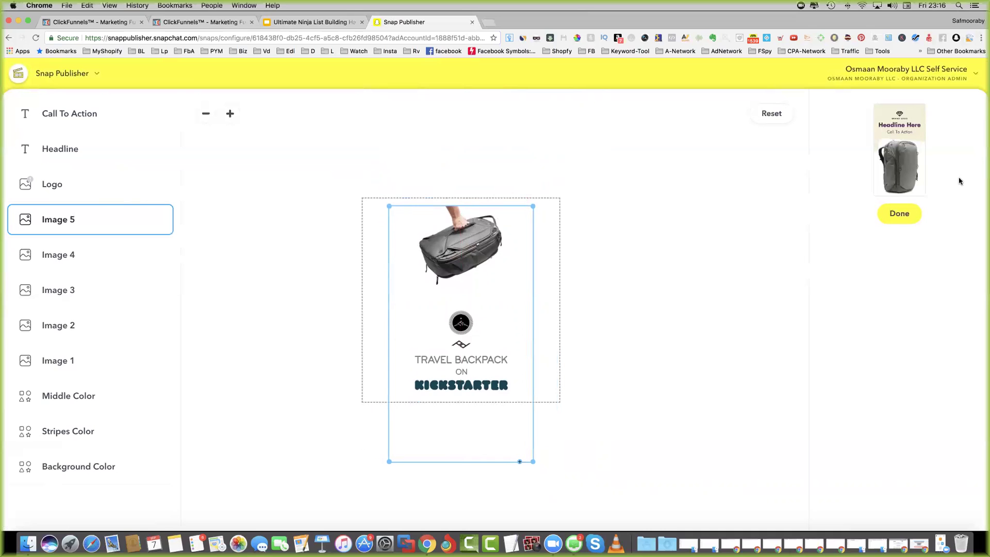
{"action": "left_click", "coordinate": [909, 216]}
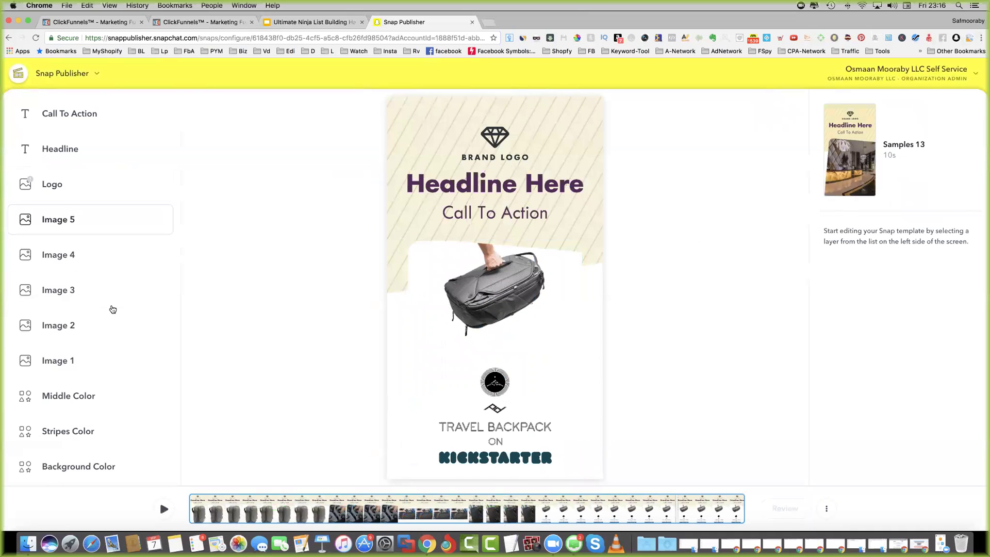
- Replace the brand logo with the Kickstarter wordmark from the library
{"action": "left_click", "coordinate": [67, 184]}
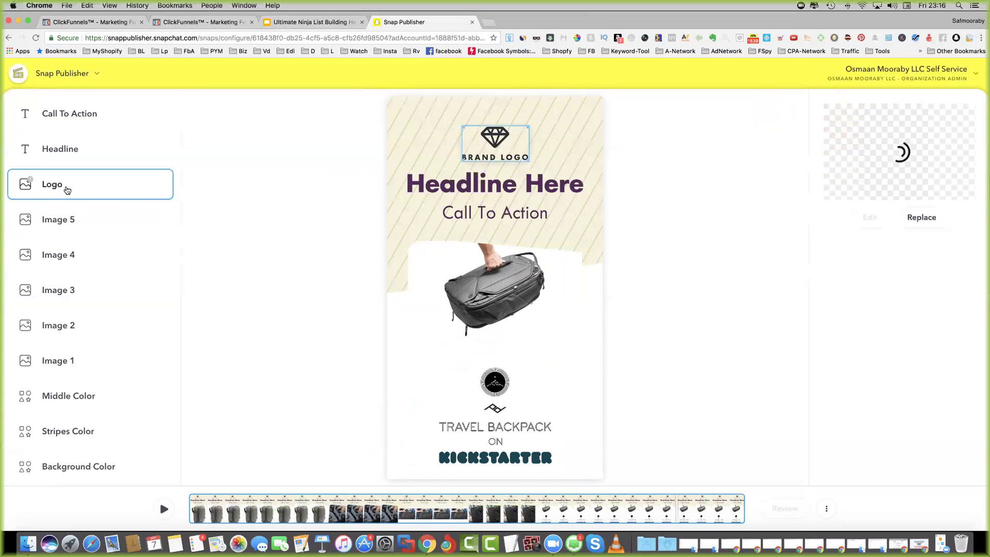
{"action": "left_click", "coordinate": [923, 222]}
{"action": "scroll", "coordinate": [867, 308], "scroll_direction": "down", "scroll_amount": 2}
{"action": "scroll", "coordinate": [867, 308], "scroll_direction": "down", "scroll_amount": 5}
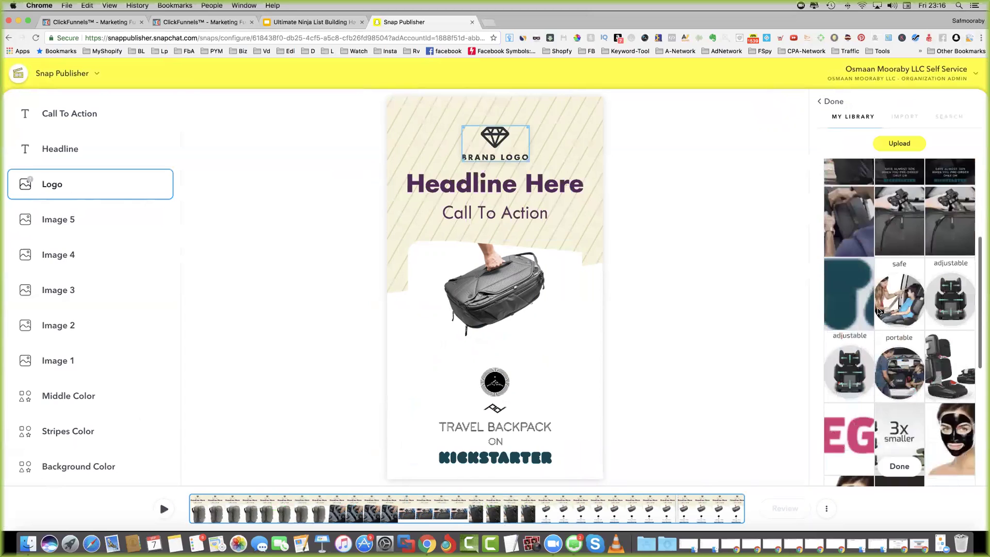
{"action": "left_click", "coordinate": [868, 272]}
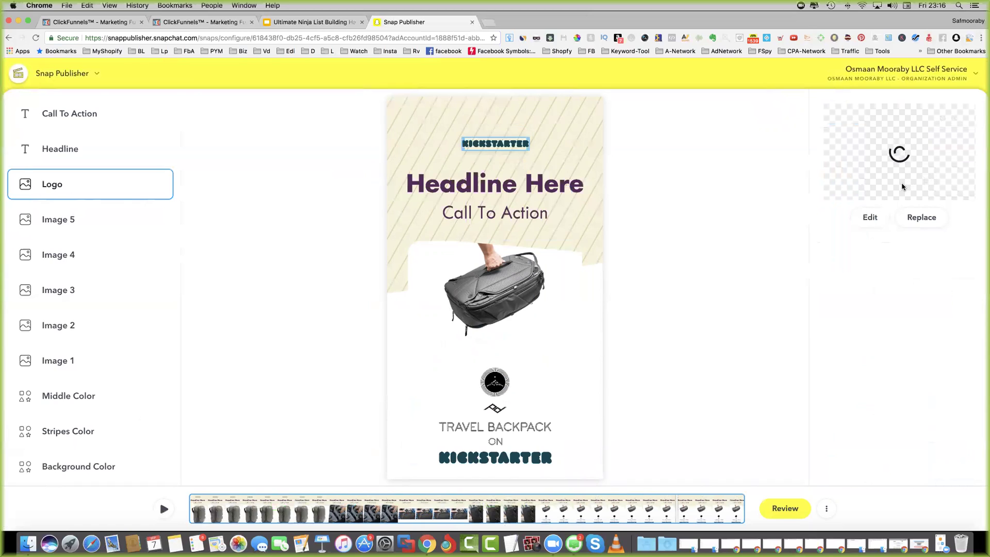
{"action": "left_click", "coordinate": [656, 203]}
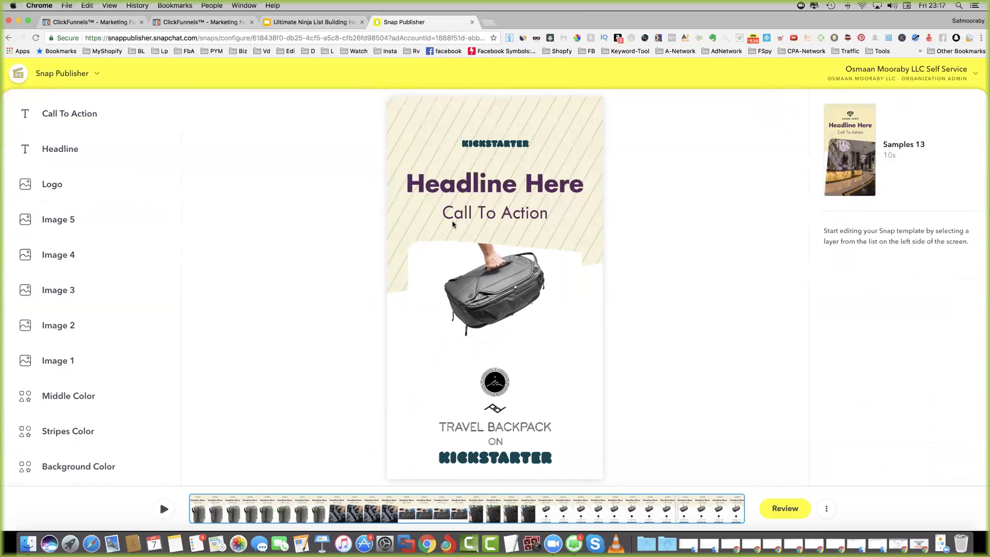
- Change the headline text to "Travel BagBack" and scale it down to fit inside the frame
{"action": "left_click", "coordinate": [515, 186]}
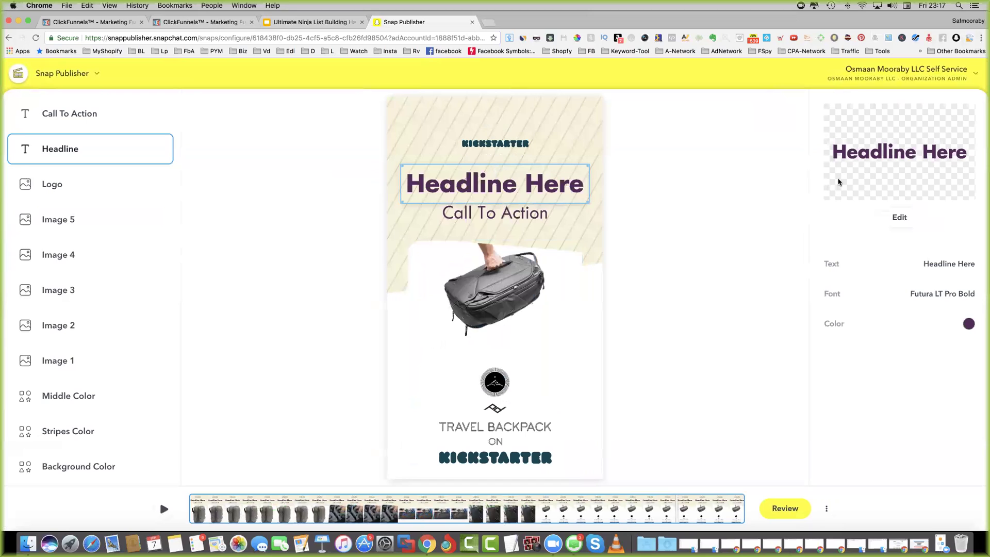
{"action": "left_click", "coordinate": [901, 225]}
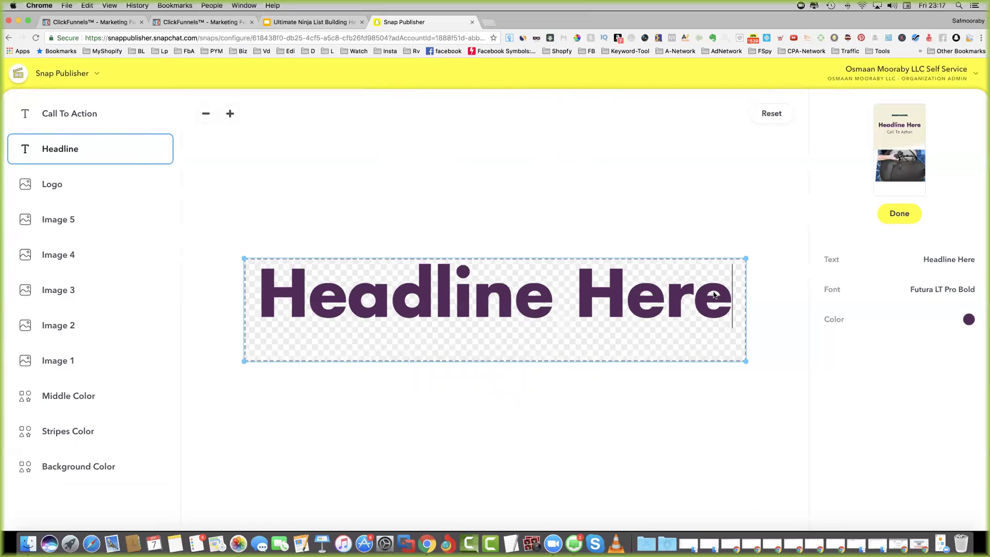
{"action": "key", "text": "BackSpace"}
{"action": "key", "text": "BackSpace"}
{"action": "key", "text": "BackSpace"}
{"action": "key", "text": "BackSpace"}
{"action": "key", "text": "BackSpace"}
{"action": "key", "text": "BackSpace"}
{"action": "key", "text": "BackSpace"}
{"action": "key", "text": "BackSpace"}
{"action": "key", "text": "BackSpace"}
{"action": "key", "text": "BackSpace"}
{"action": "key", "text": "BackSpace"}
{"action": "key", "text": "BackSpace"}
{"action": "key", "text": "BackSpace"}
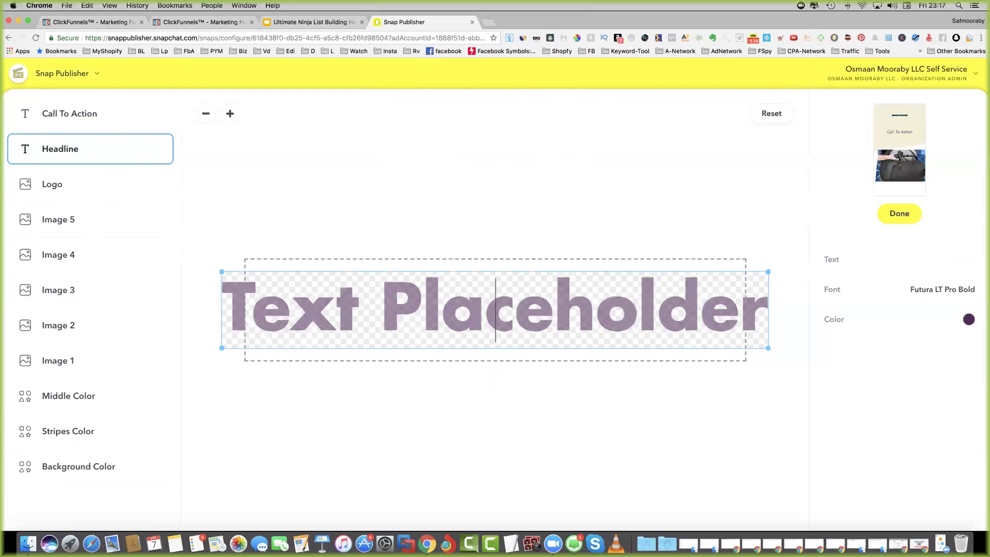
{"action": "type", "text": "Trave"}
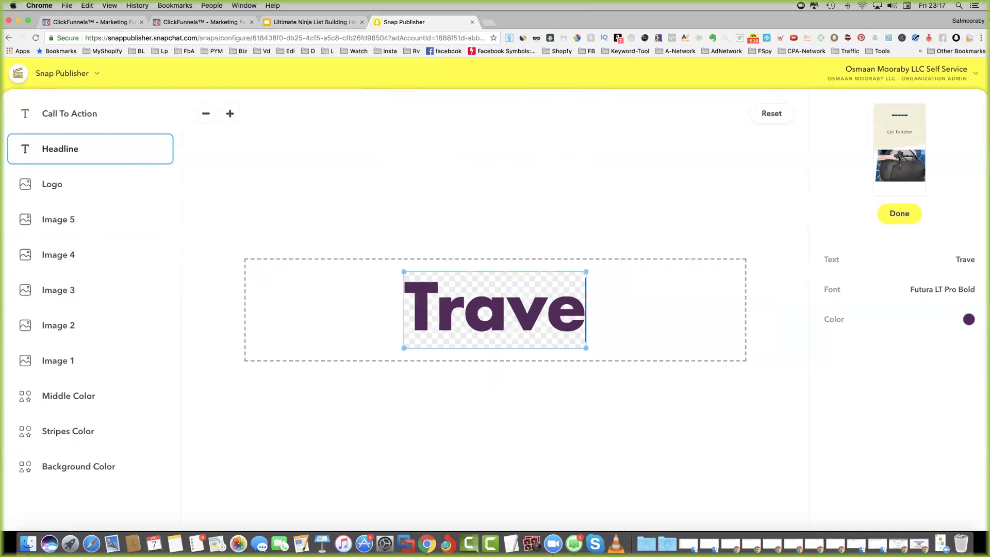
{"action": "type", "text": "l BagBa"}
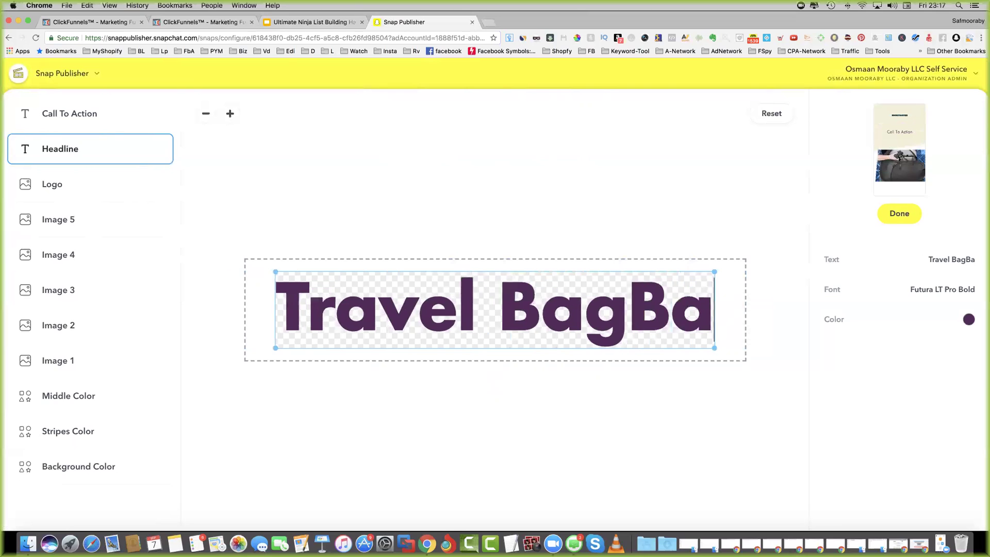
{"action": "type", "text": "ck"}
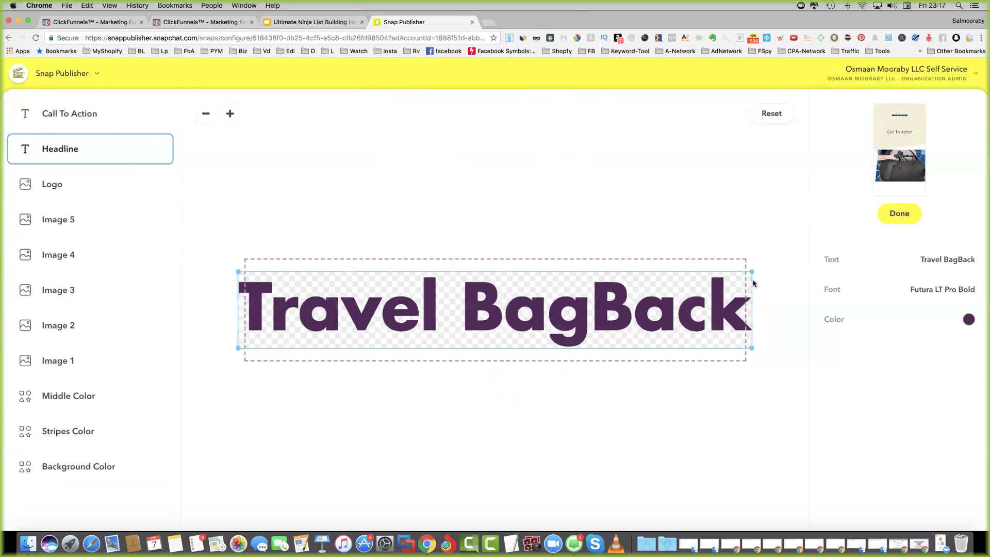
{"action": "left_click_drag", "start_coordinate": [751, 272], "coordinate": [735, 274]}
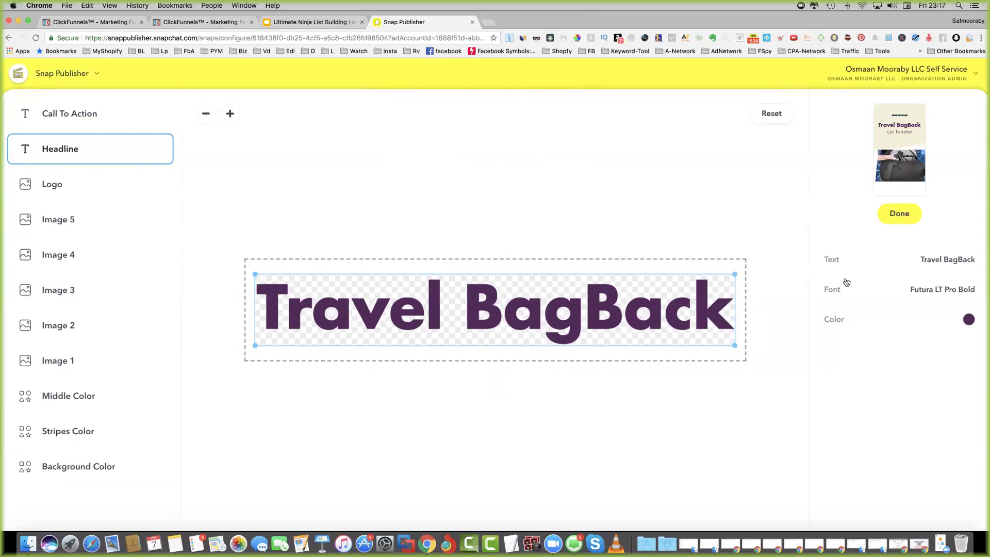
- Recolour the headline to a dark green and apply the edit
{"action": "left_click", "coordinate": [969, 319]}
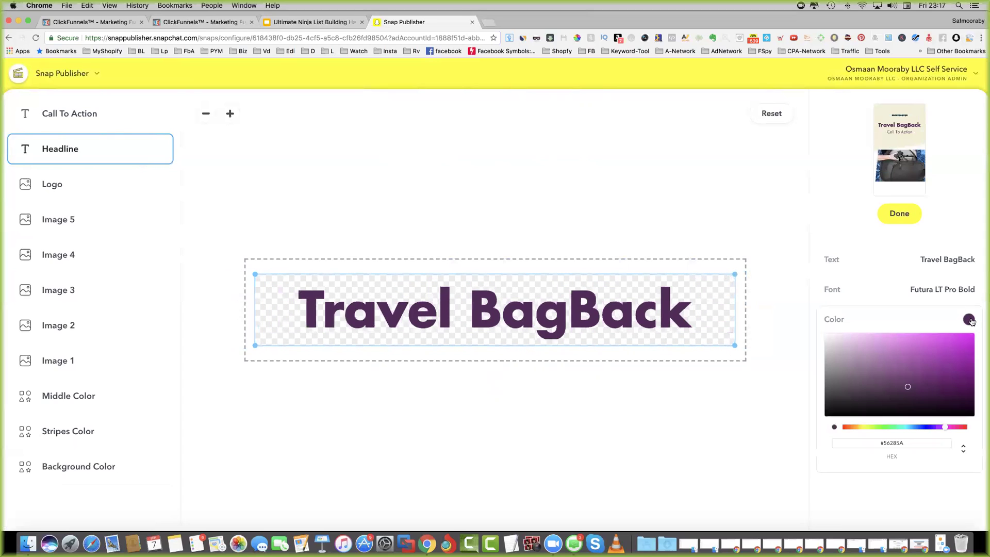
{"action": "left_click", "coordinate": [887, 428]}
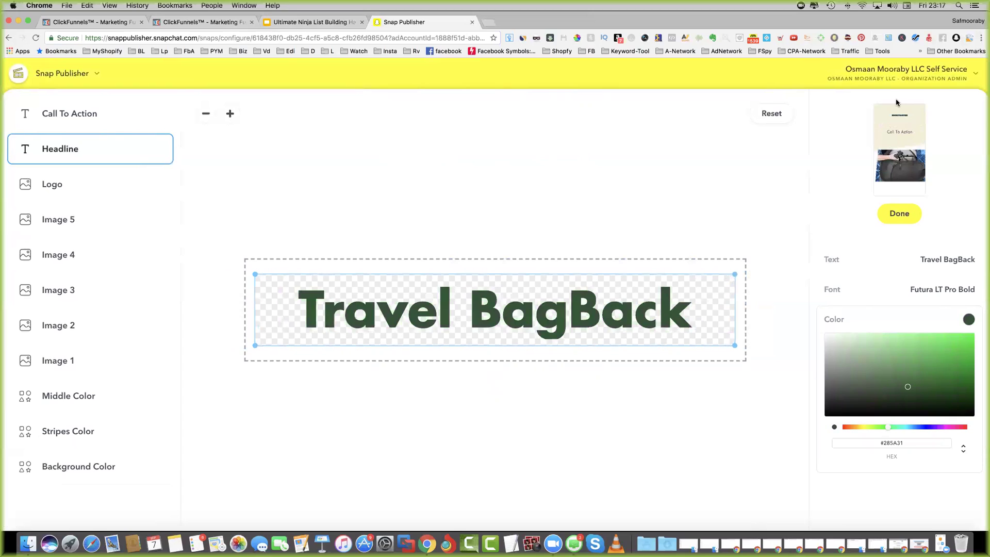
{"action": "left_click_drag", "start_coordinate": [923, 386], "coordinate": [952, 385]}
{"action": "left_click", "coordinate": [906, 214]}
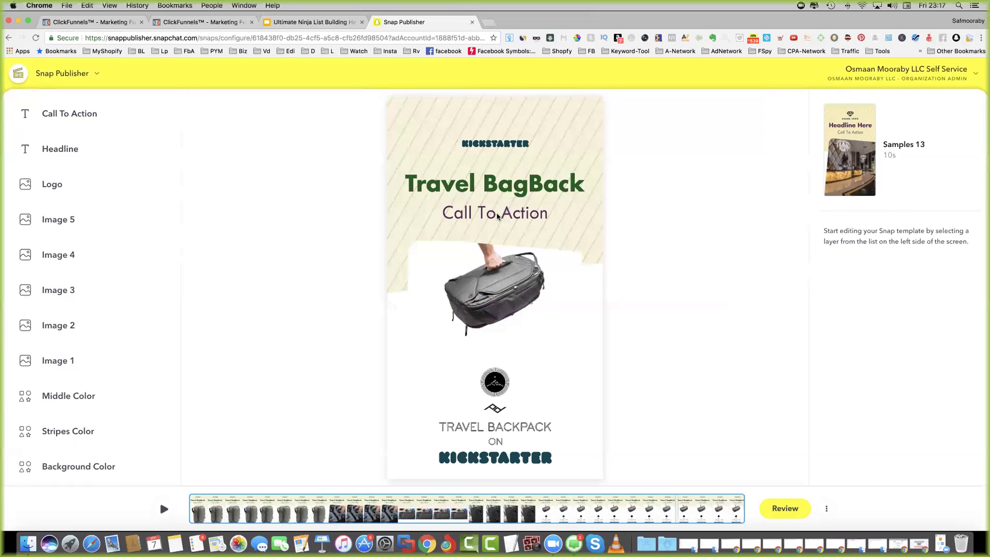
- Change the call to action text to "Swipe Up"
{"action": "left_click", "coordinate": [496, 214]}
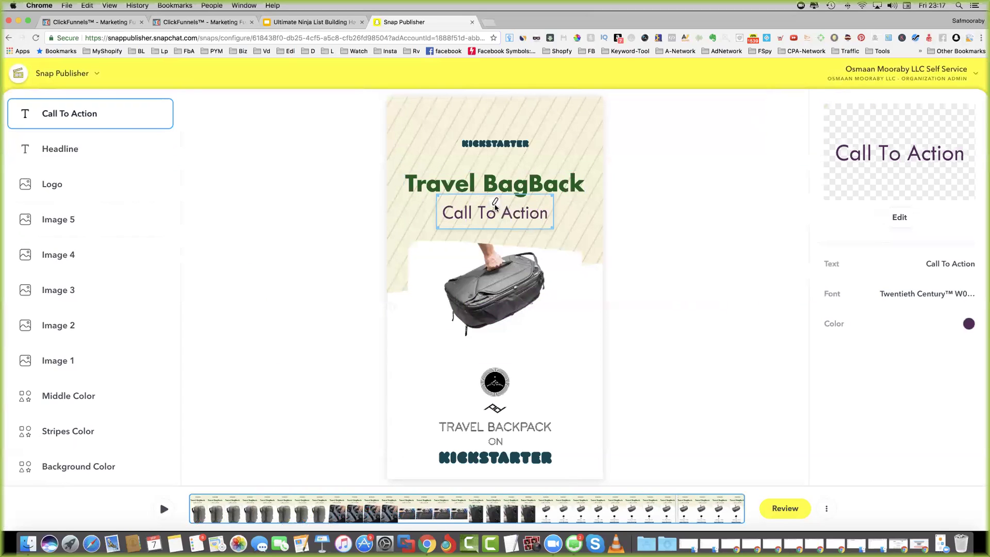
{"action": "double_click", "coordinate": [495, 207]}
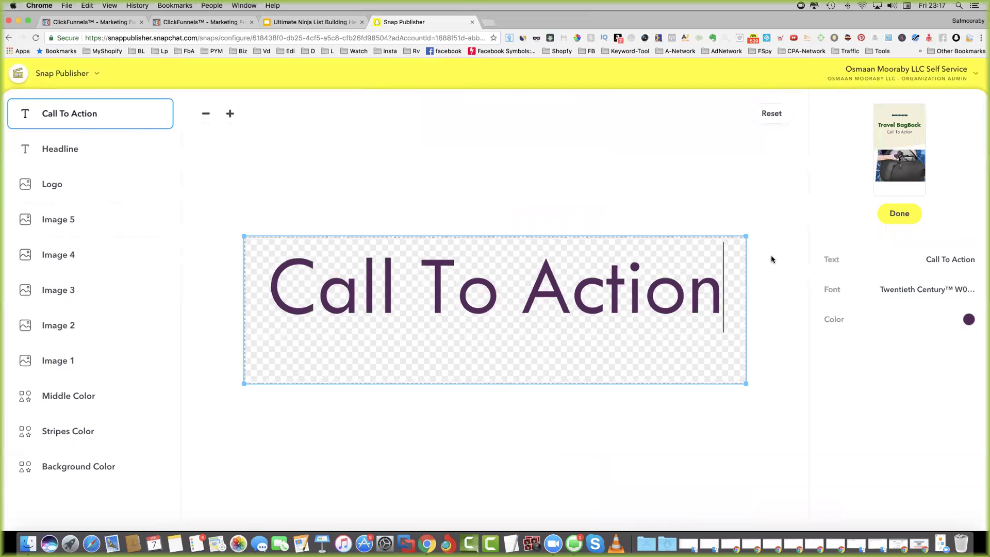
{"action": "key", "text": "BackSpace"}
{"action": "key", "text": "BackSpace"}
{"action": "key", "text": "BackSpace"}
{"action": "key", "text": "BackSpace"}
{"action": "key", "text": "BackSpace"}
{"action": "key", "text": "BackSpace"}
{"action": "key", "text": "BackSpace"}
{"action": "key", "text": "BackSpace"}
{"action": "key", "text": "BackSpace"}
{"action": "key", "text": "BackSpace"}
{"action": "key", "text": "BackSpace"}
{"action": "key", "text": "BackSpace"}
{"action": "key", "text": "BackSpace"}
{"action": "key", "text": "BackSpace"}
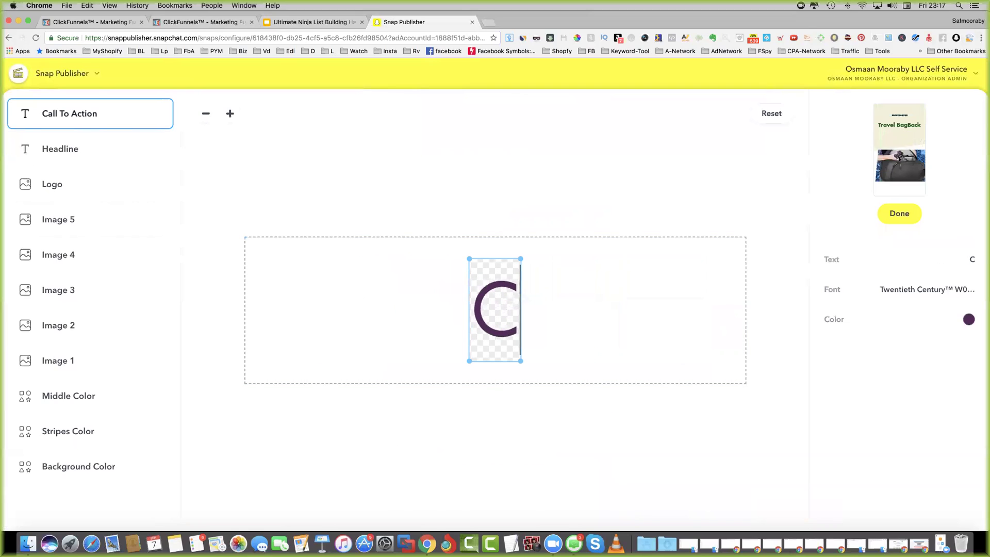
{"action": "type", "text": "Sw"}
{"action": "type", "text": "ip ?"}
{"action": "key", "text": "BackSpace"}
{"action": "key", "text": "BackSpace"}
{"action": "type", "text": "e Up"}
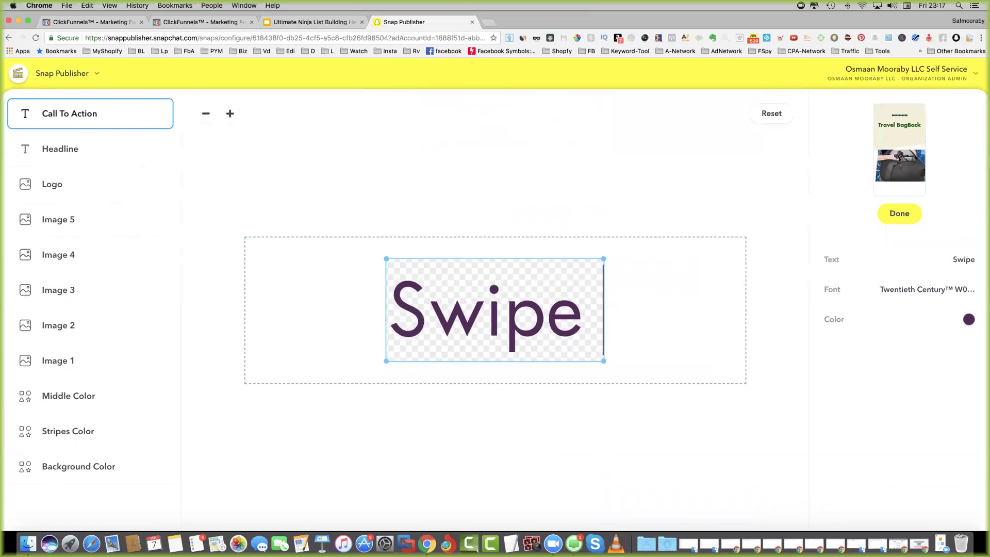
- Recolour the call to action text to the very dark green #10260A and apply the edit
{"action": "left_click", "coordinate": [968, 321]}
{"action": "left_click_drag", "start_coordinate": [855, 427], "coordinate": [879, 428]}
{"action": "left_click_drag", "start_coordinate": [909, 388], "coordinate": [935, 403]}
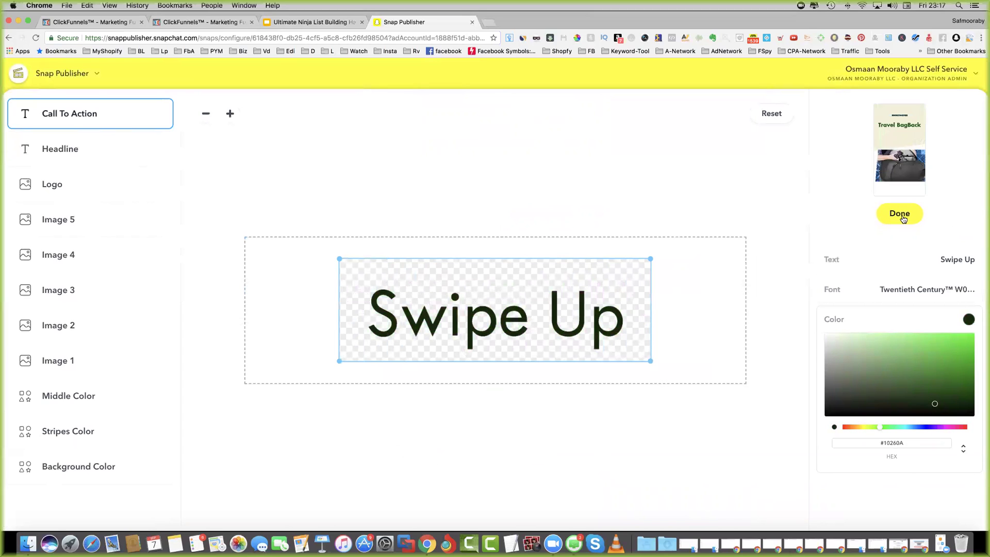
{"action": "left_click", "coordinate": [812, 214]}
{"action": "left_click", "coordinate": [627, 243]}
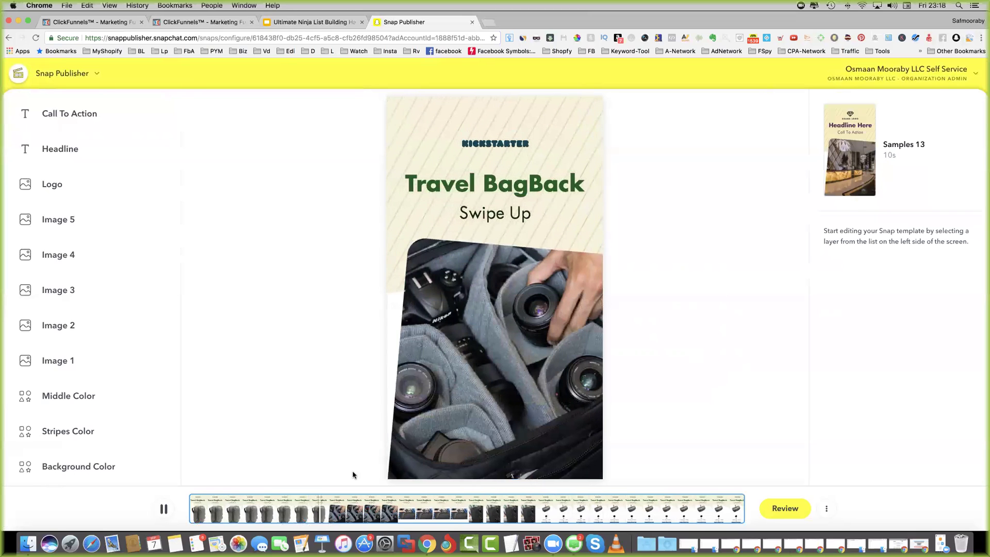
- Pause the preview playback, send the snap to review, and approve it as looking good
{"action": "left_click", "coordinate": [164, 509]}
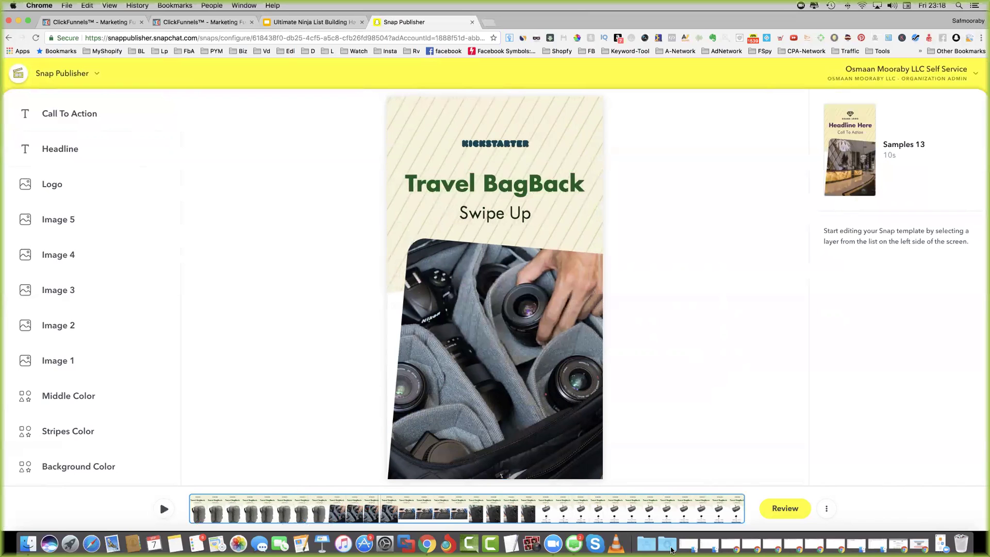
{"action": "left_click", "coordinate": [792, 509]}
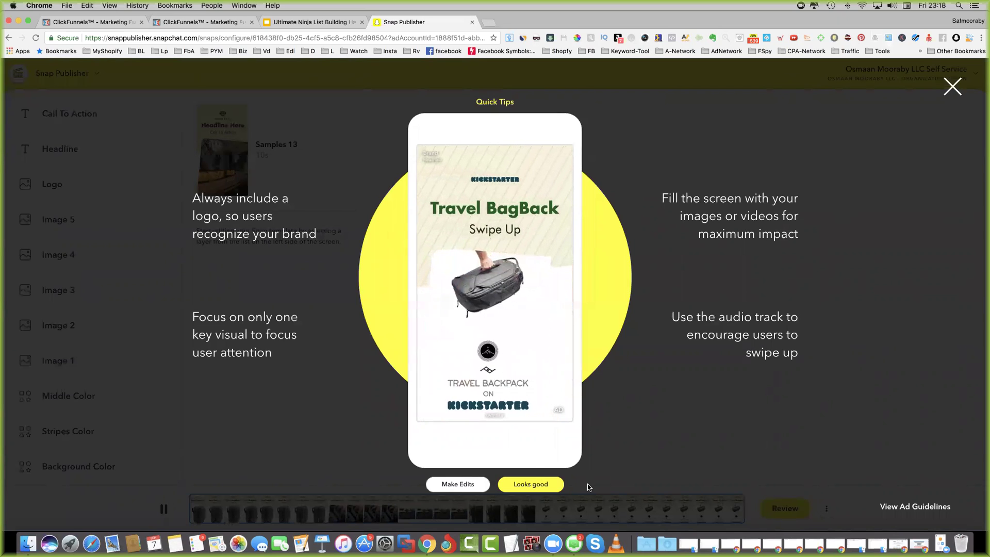
{"action": "left_click", "coordinate": [537, 483]}
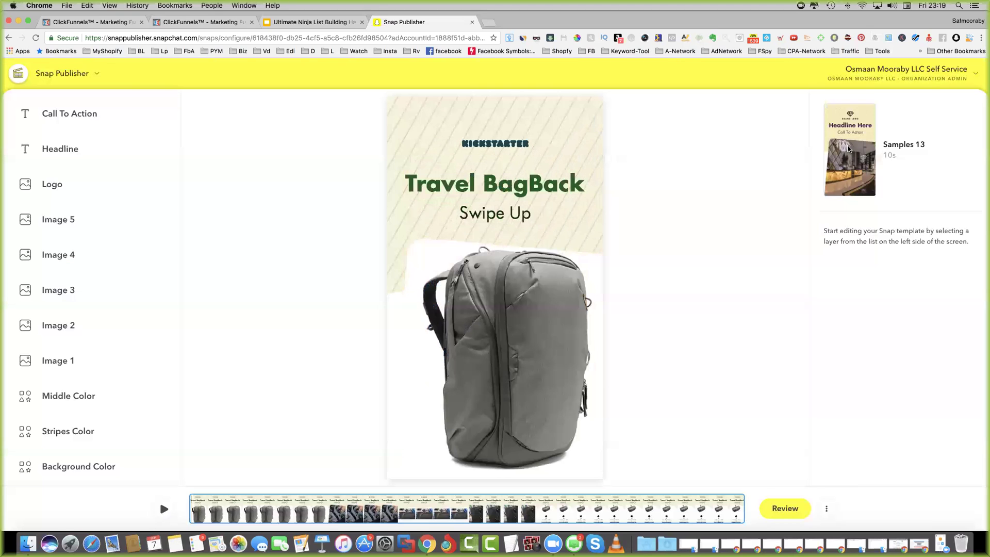
{"action": "left_click", "coordinate": [953, 120]}
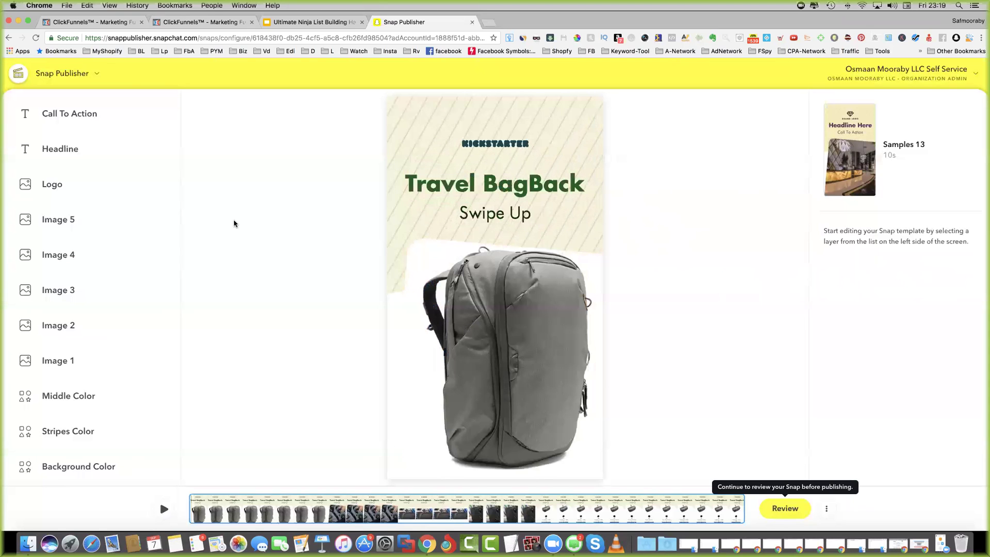
- Go to the Snap Library and open last week's Kickstarter snap headlined "Travel Bags 50% OFF Retail Price"
{"action": "left_click", "coordinate": [76, 82]}
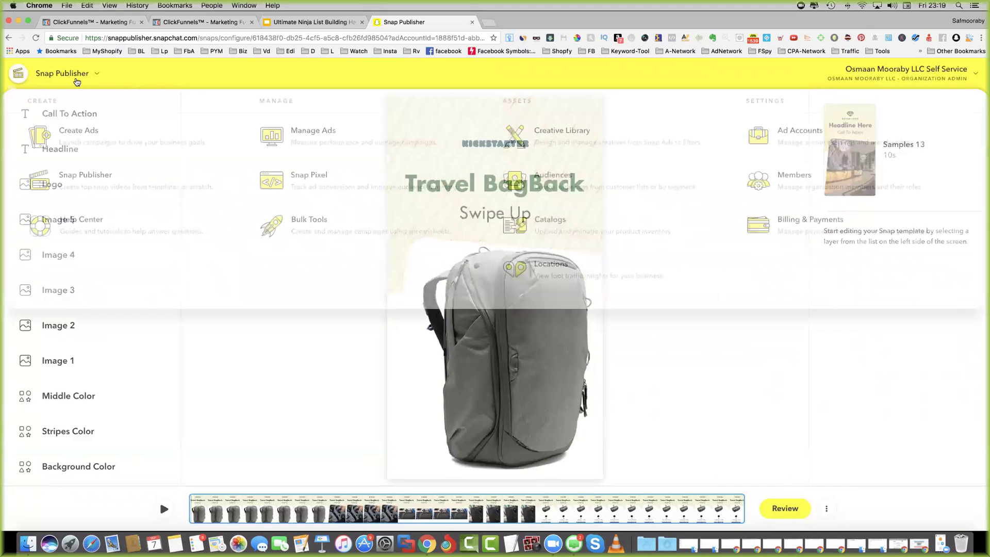
{"action": "left_click", "coordinate": [91, 185]}
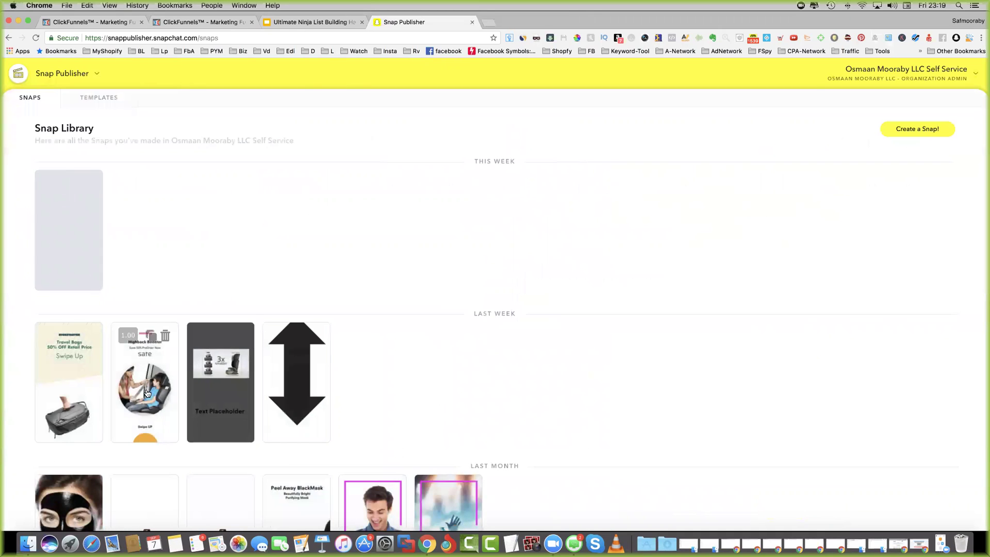
{"action": "left_click", "coordinate": [69, 376]}
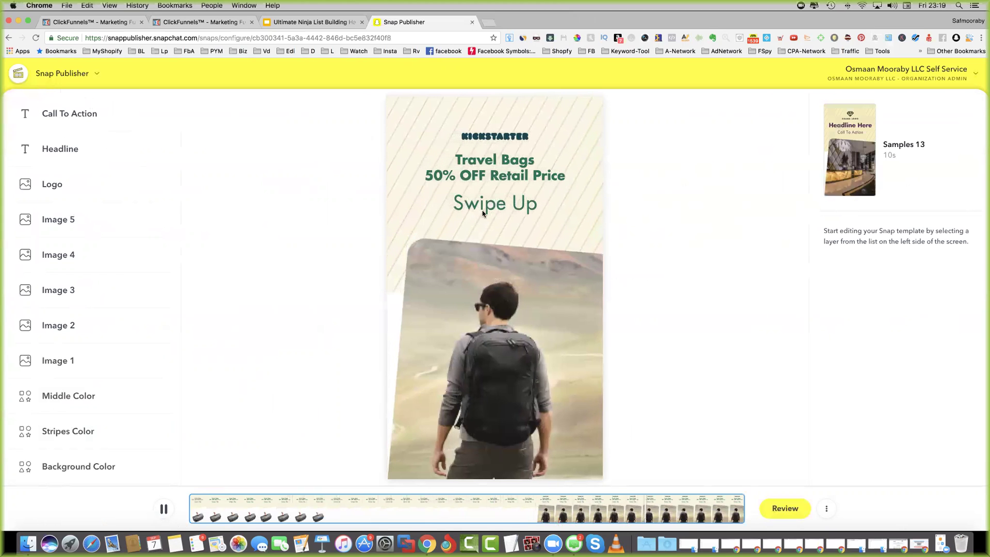
- Shorten the headline to "Travel Bags 50% OFF" and apply the edit
{"action": "left_click", "coordinate": [150, 148]}
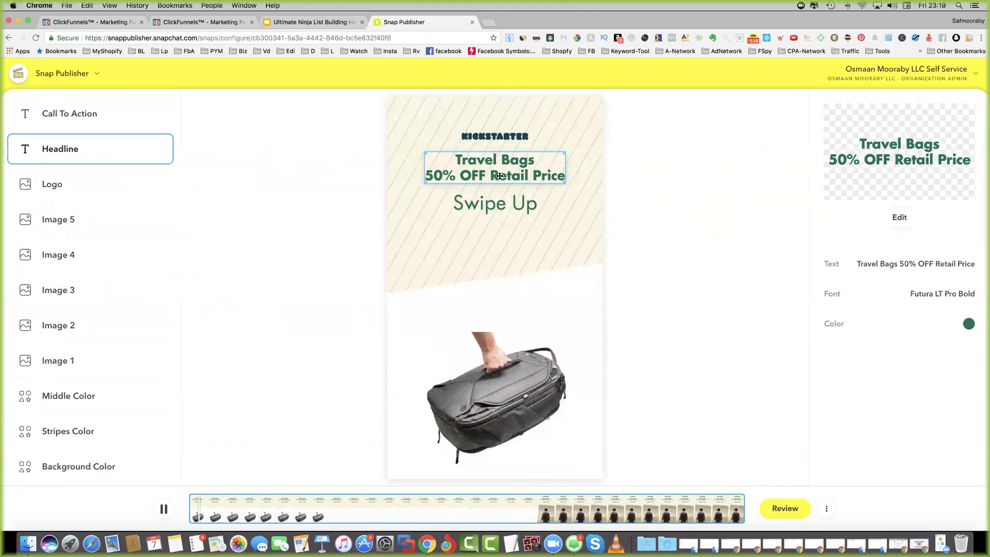
{"action": "left_click", "coordinate": [902, 218]}
{"action": "left_click", "coordinate": [634, 295]}
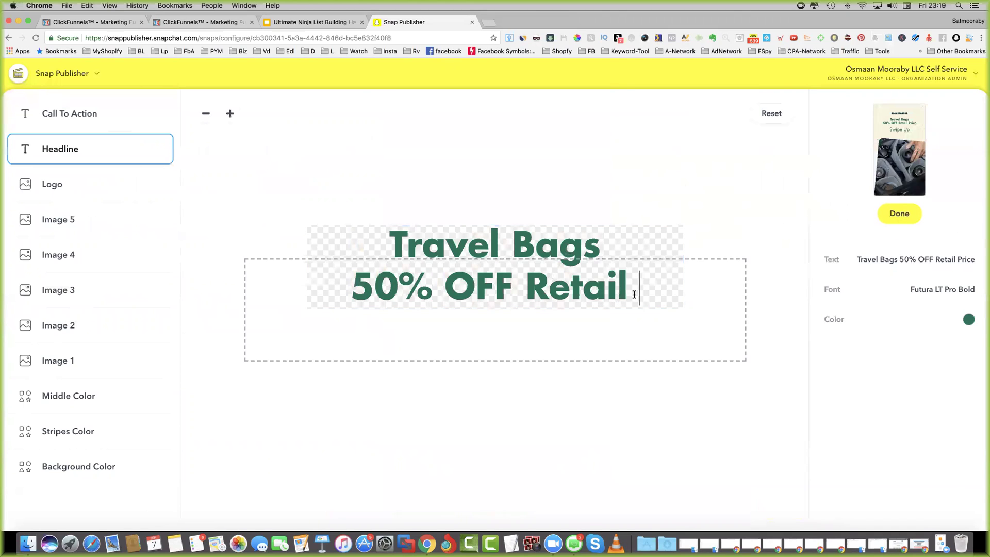
{"action": "key", "text": "BackSpace"}
{"action": "key", "text": "BackSpace"}
{"action": "key", "text": "BackSpace"}
{"action": "key", "text": "BackSpace"}
{"action": "key", "text": "BackSpace"}
{"action": "key", "text": "BackSpace"}
{"action": "key", "text": "BackSpace"}
{"action": "key", "text": "BackSpace"}
{"action": "key", "text": "BackSpace"}
{"action": "key", "text": "BackSpace"}
{"action": "key", "text": "BackSpace"}
{"action": "key", "text": "BackSpace"}
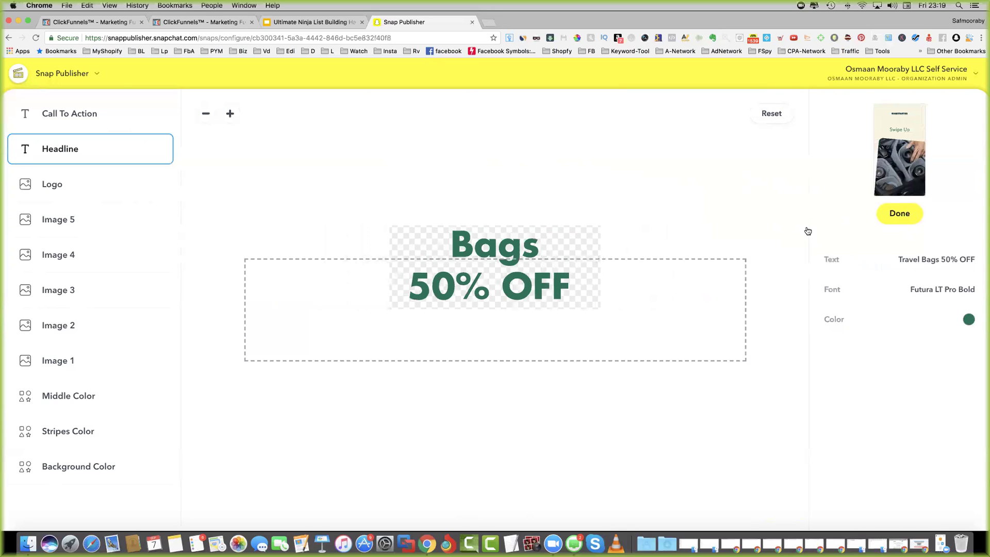
{"action": "left_click", "coordinate": [711, 239]}
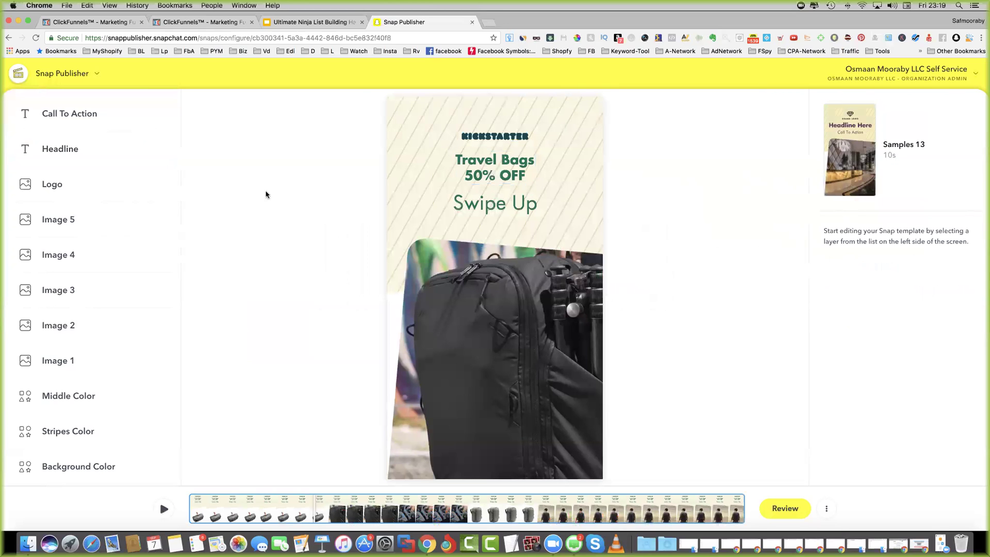
- Start a new ad campaign with Advanced Create and choose the Drive Traffic To Website objective
{"action": "left_click", "coordinate": [23, 77]}
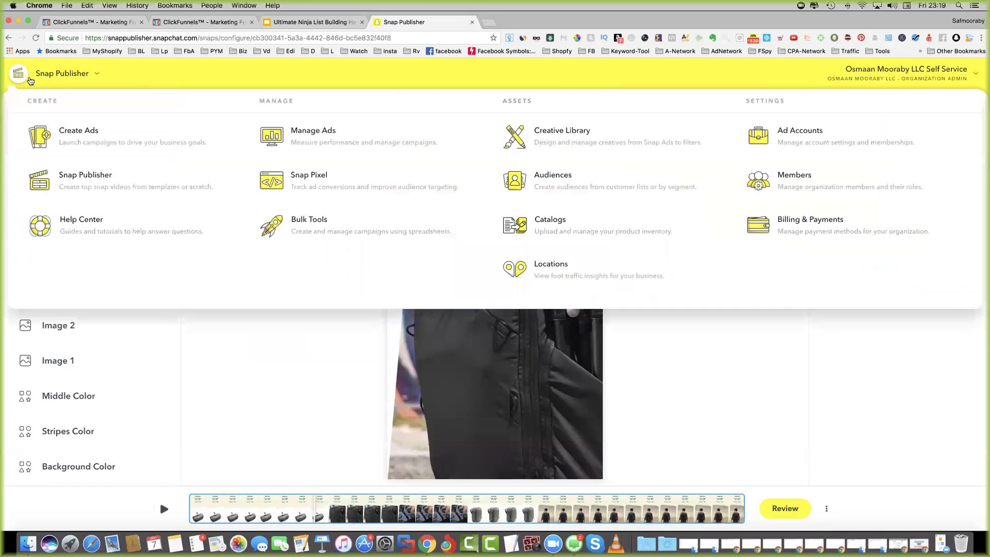
{"action": "left_click", "coordinate": [87, 130]}
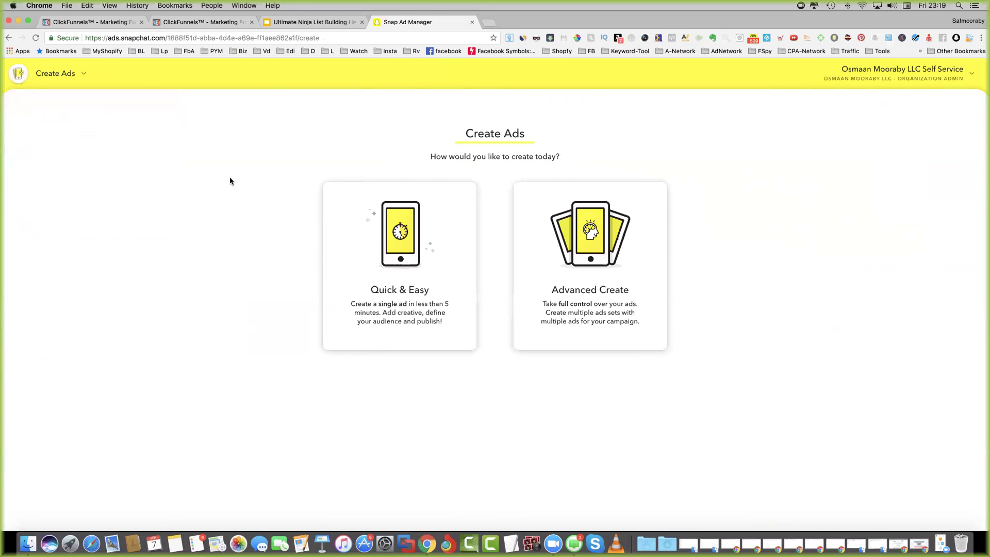
{"action": "left_click", "coordinate": [638, 277]}
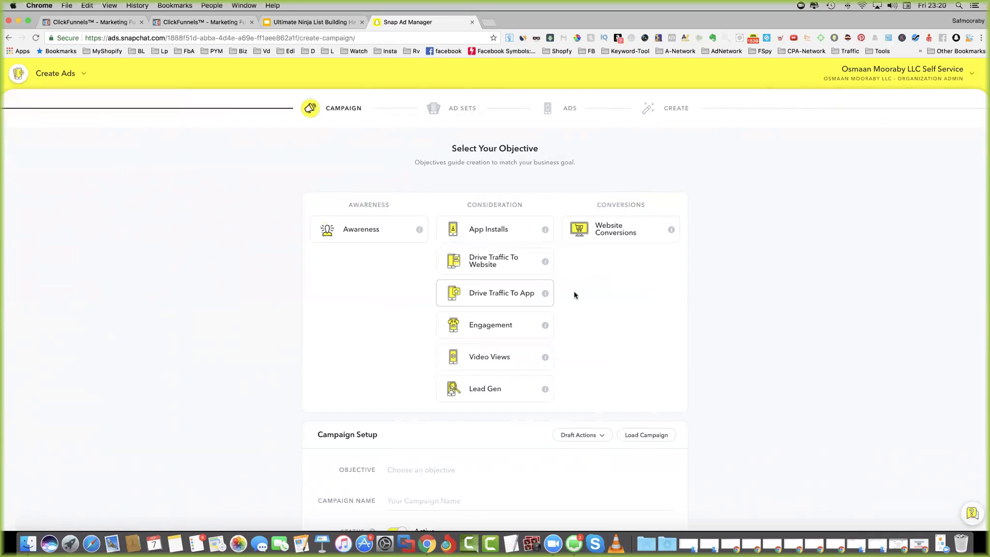
{"action": "left_click", "coordinate": [507, 273]}
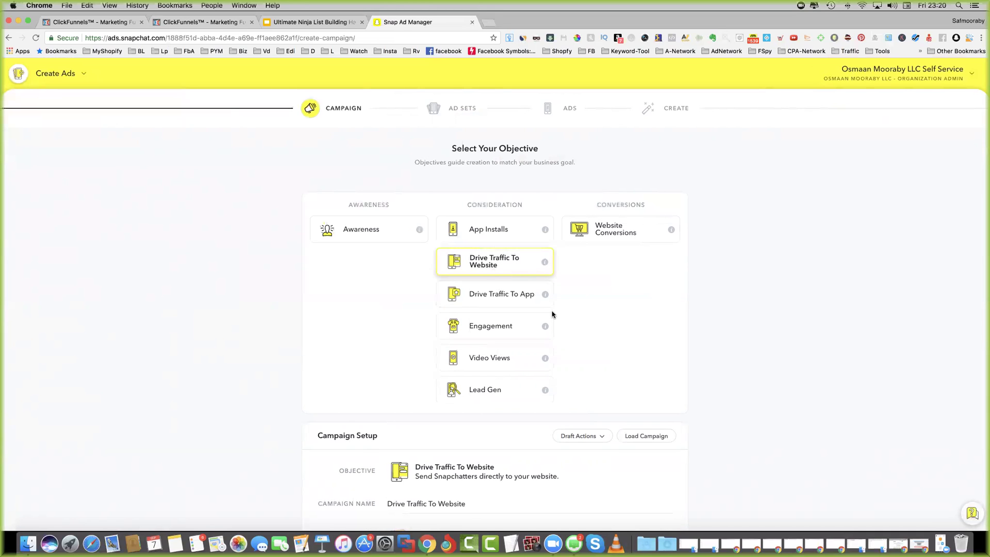
- Set the campaign's start date to September 8, 2018
{"action": "scroll", "coordinate": [552, 314], "scroll_direction": "down", "scroll_amount": 3}
{"action": "scroll", "coordinate": [589, 301], "scroll_direction": "down", "scroll_amount": 1}
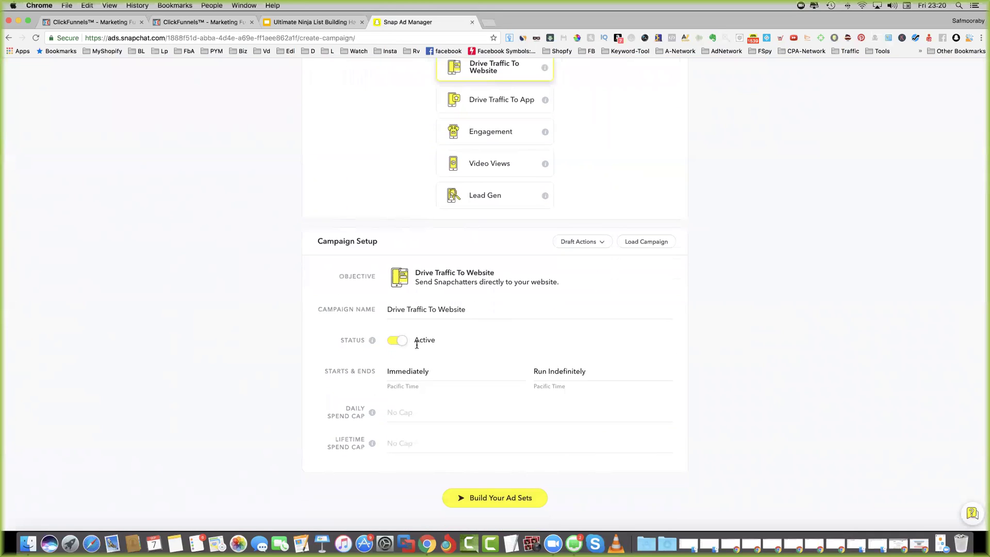
{"action": "left_click", "coordinate": [396, 385]}
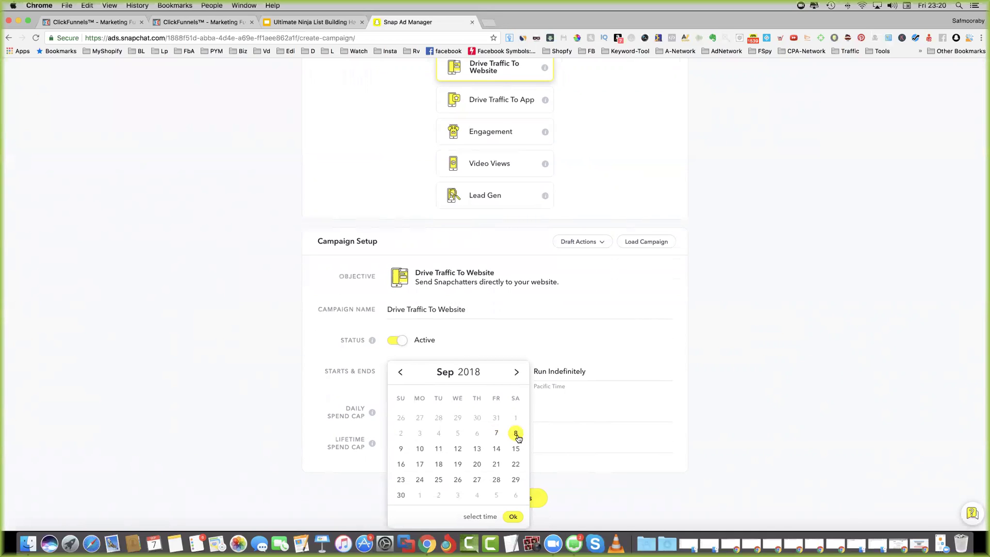
{"action": "left_click", "coordinate": [514, 519]}
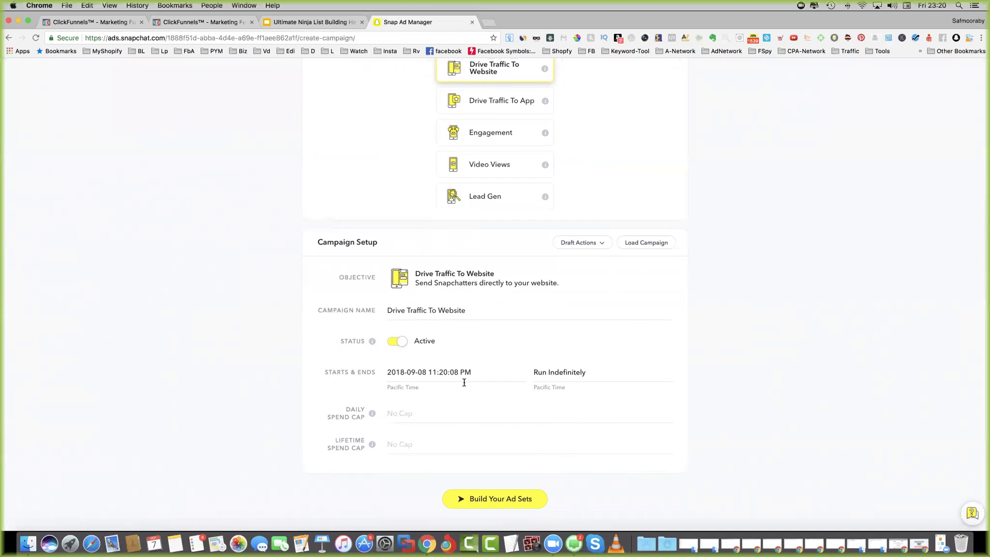
- Set the campaign's start time to 07:02 AM on the chosen start date
{"action": "left_click", "coordinate": [435, 373]}
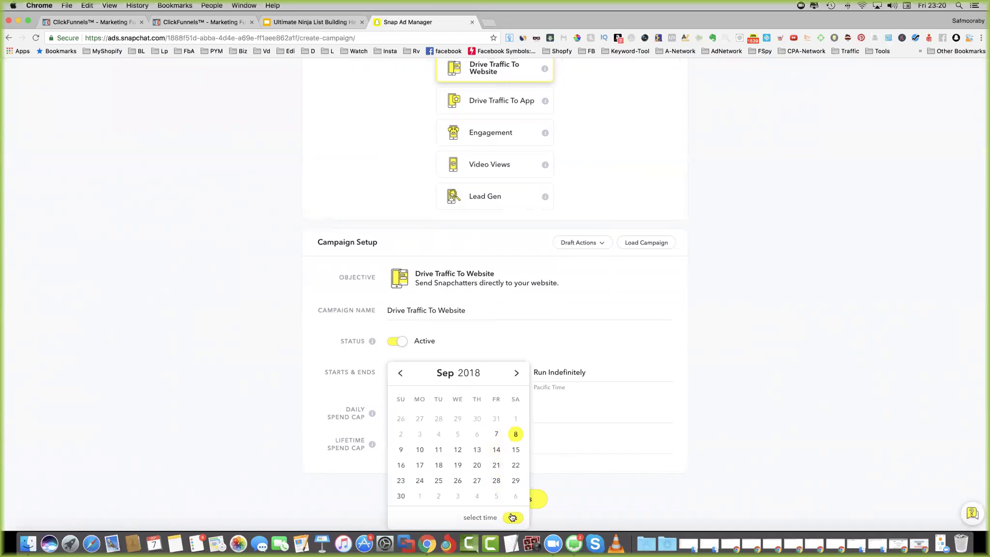
{"action": "left_click", "coordinate": [489, 518]}
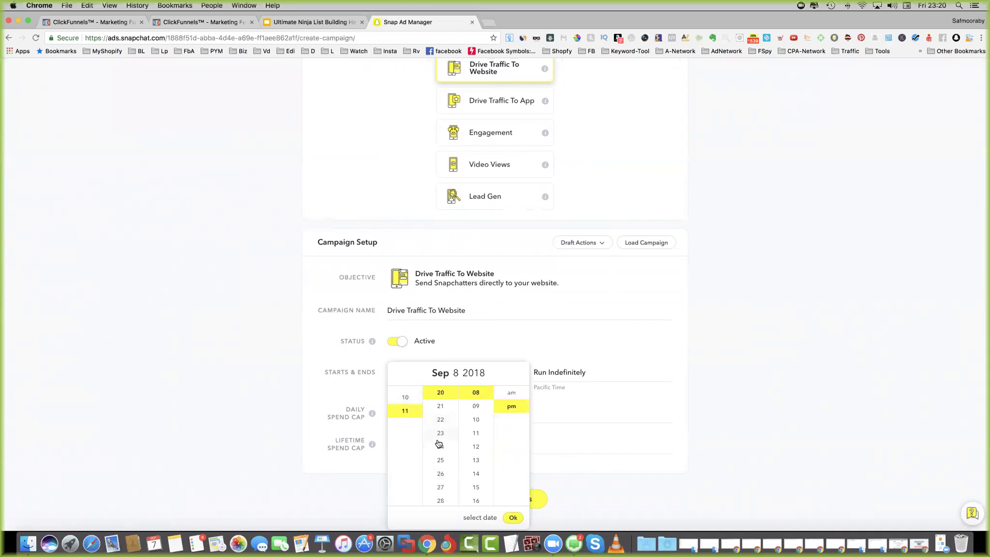
{"action": "scroll", "coordinate": [405, 410], "scroll_direction": "up", "scroll_amount": 3}
{"action": "left_click", "coordinate": [406, 434]}
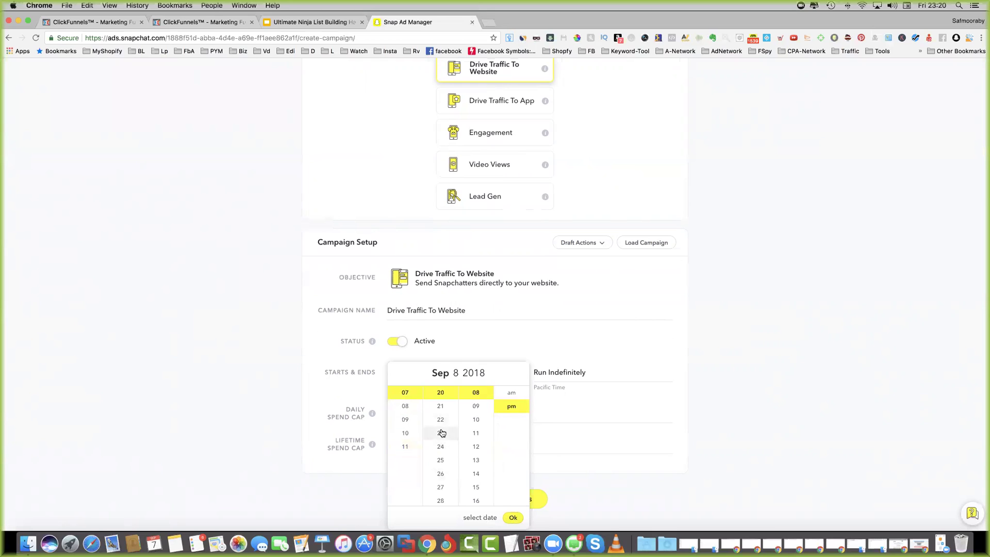
{"action": "scroll", "coordinate": [441, 419], "scroll_direction": "up", "scroll_amount": 5}
{"action": "scroll", "coordinate": [445, 416], "scroll_direction": "up", "scroll_amount": 4}
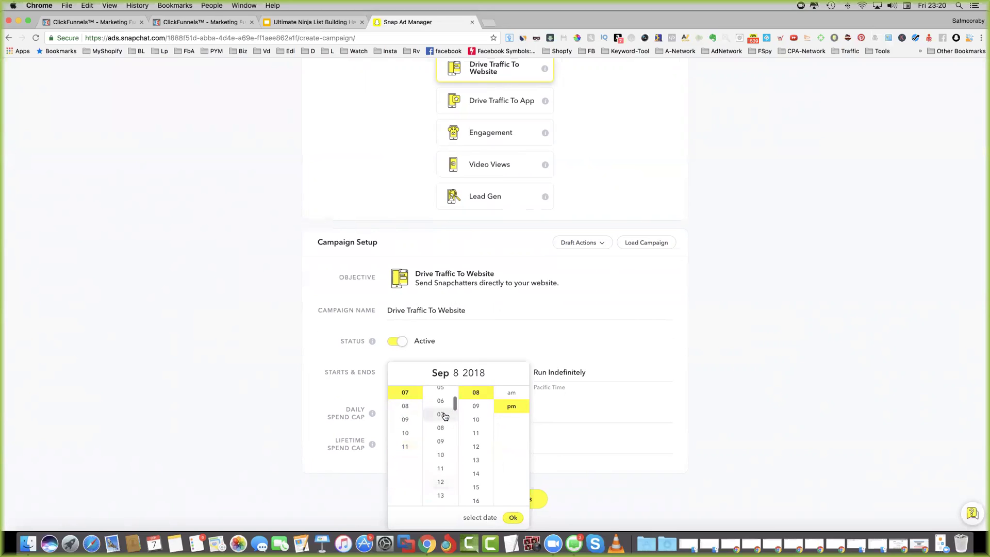
{"action": "scroll", "coordinate": [444, 412], "scroll_direction": "up", "scroll_amount": 2}
{"action": "left_click", "coordinate": [441, 398]}
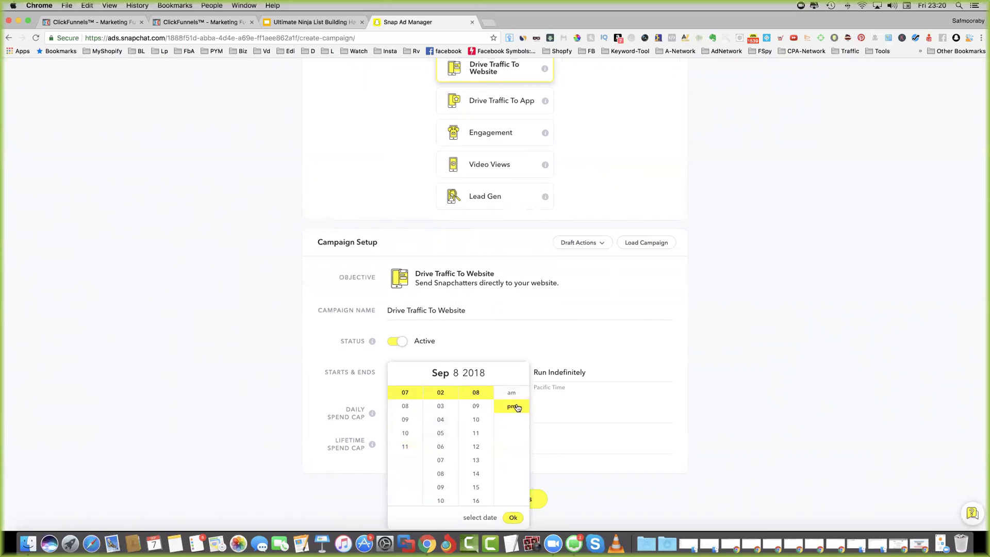
{"action": "left_click", "coordinate": [514, 518]}
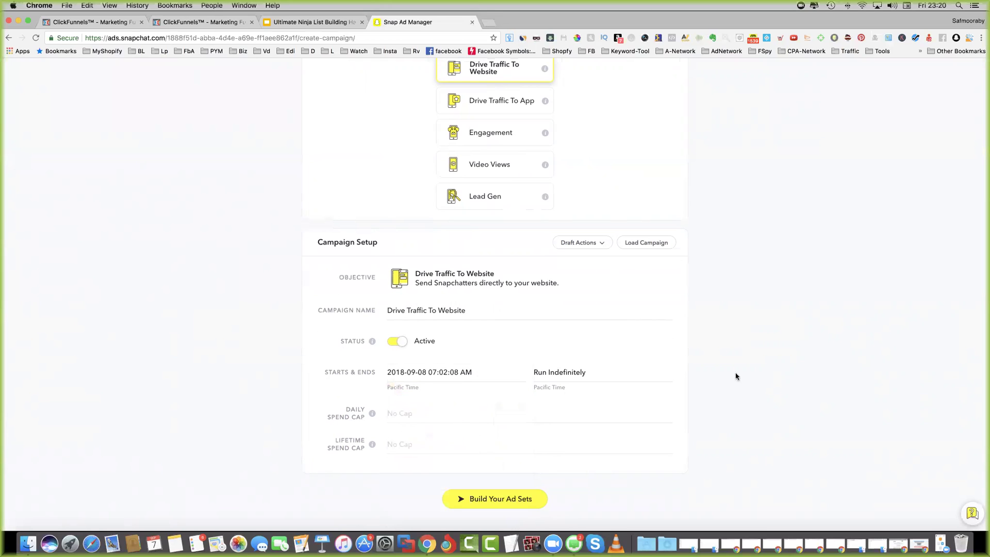
- Set the daily spend cap to $50, leave the lifetime cap empty, and continue to building the ad sets
{"action": "left_click", "coordinate": [407, 412]}
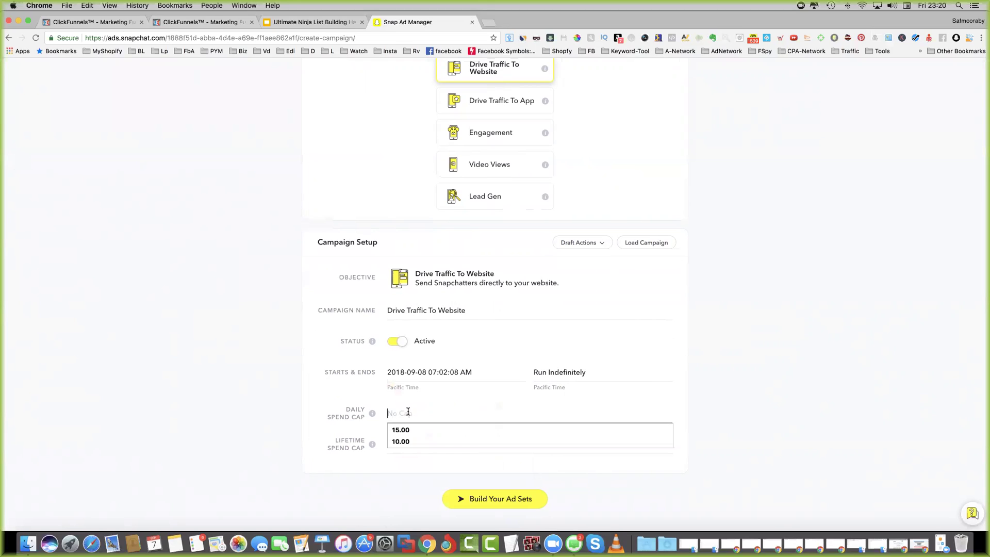
{"action": "type", "text": "50"}
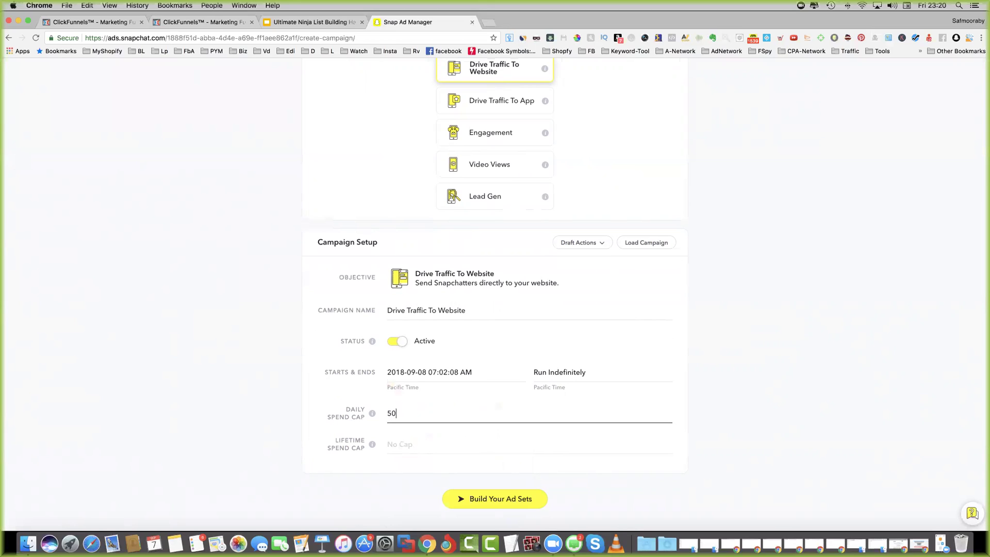
{"action": "key", "text": "Tab"}
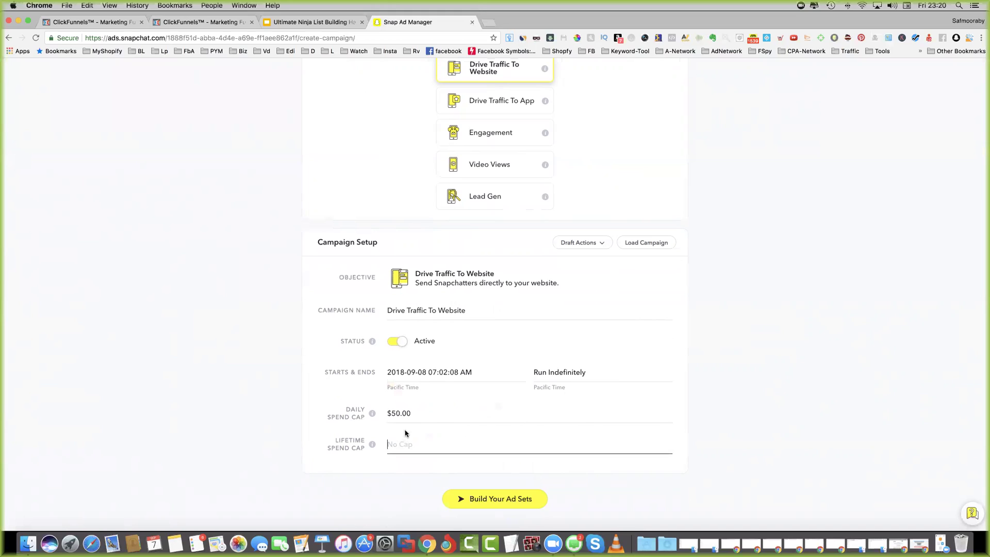
{"action": "mouse_move", "coordinate": [373, 414]}
{"action": "left_click", "coordinate": [810, 376]}
{"action": "left_click", "coordinate": [526, 497]}
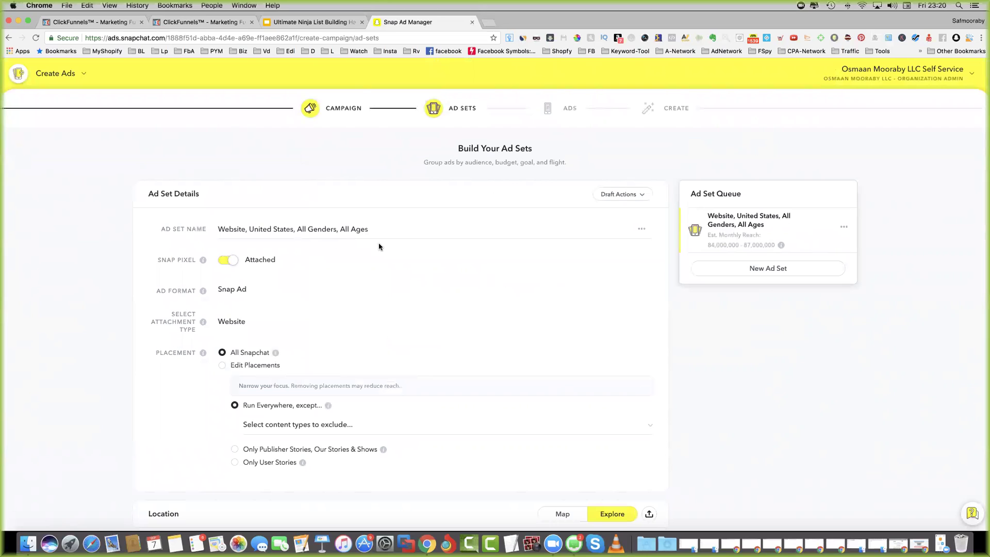
- Rename the ad set to "Travel-Bag"
{"action": "left_click", "coordinate": [641, 231]}
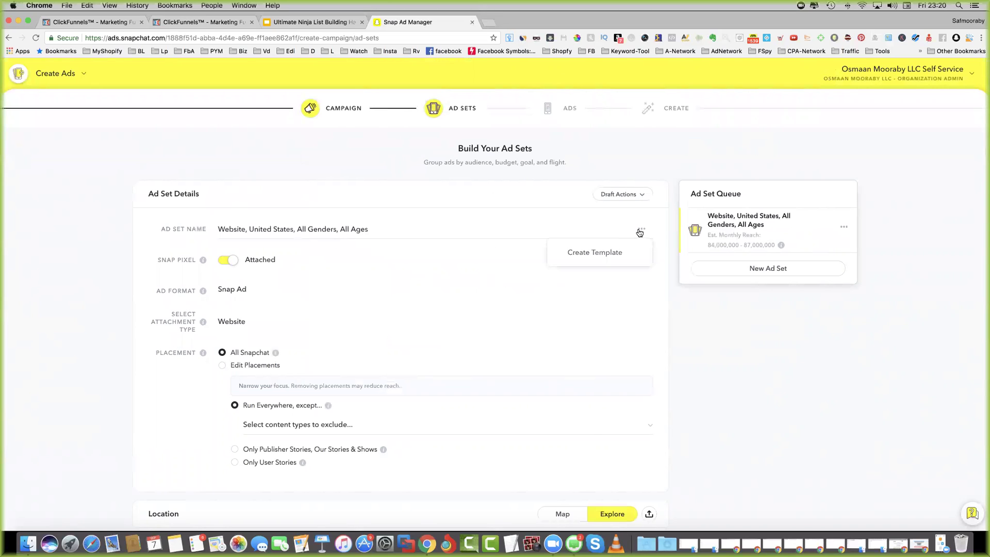
{"action": "left_click", "coordinate": [463, 219]}
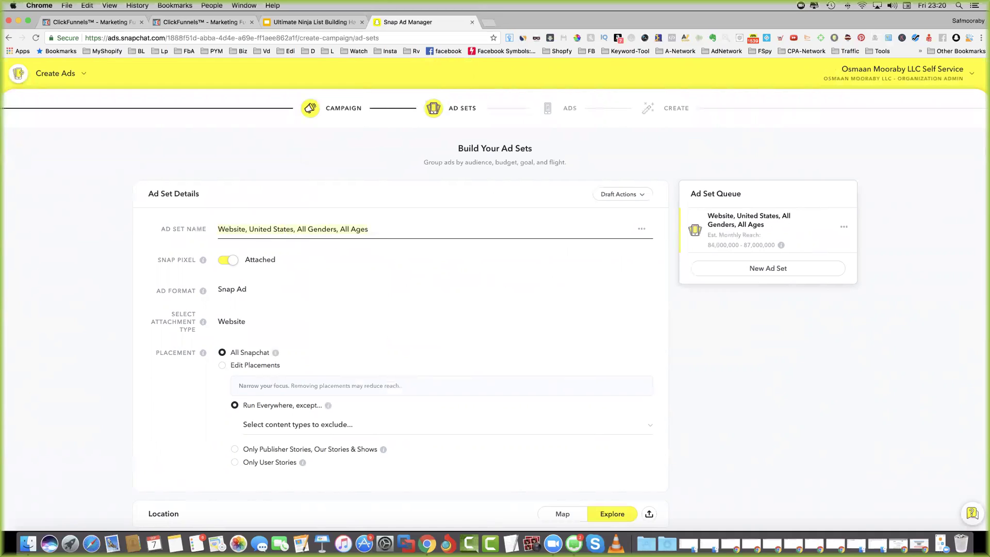
{"action": "type", "text": "Travel-Bag"}
{"action": "left_click", "coordinate": [294, 309]}
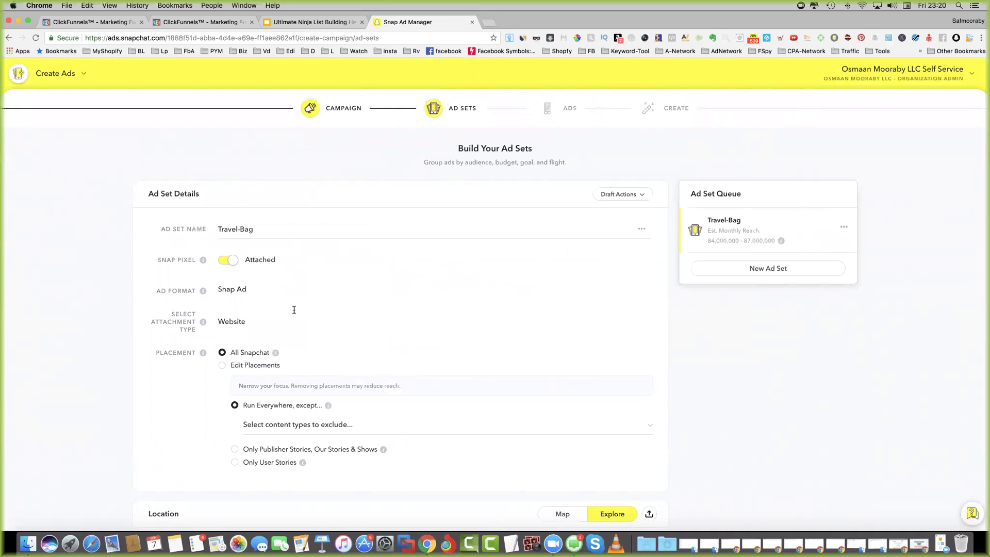
- Switch the placement to Edit Placements and limit it to Only Publisher Stories, Our Stories & Shows
{"action": "left_click", "coordinate": [248, 364]}
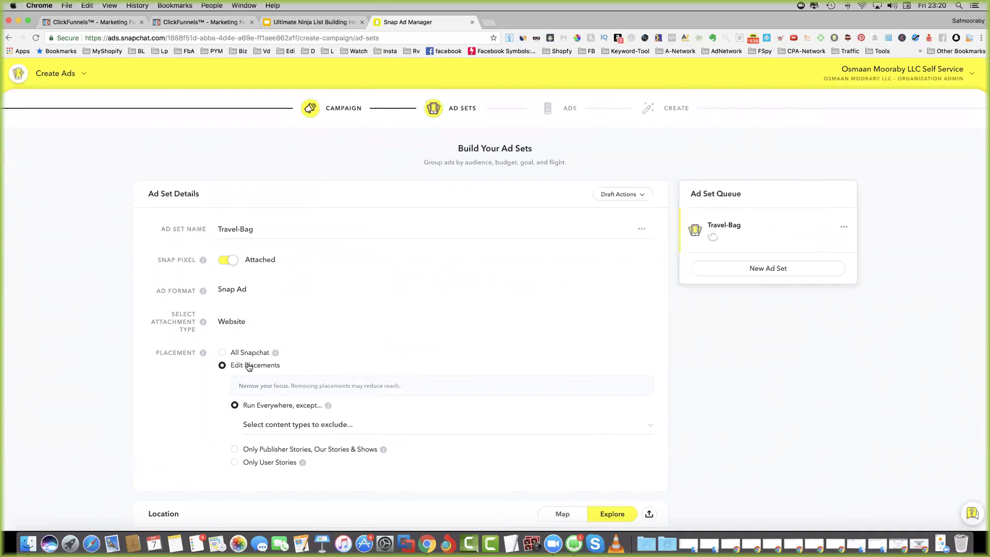
{"action": "scroll", "coordinate": [344, 387], "scroll_direction": "down", "scroll_amount": 2}
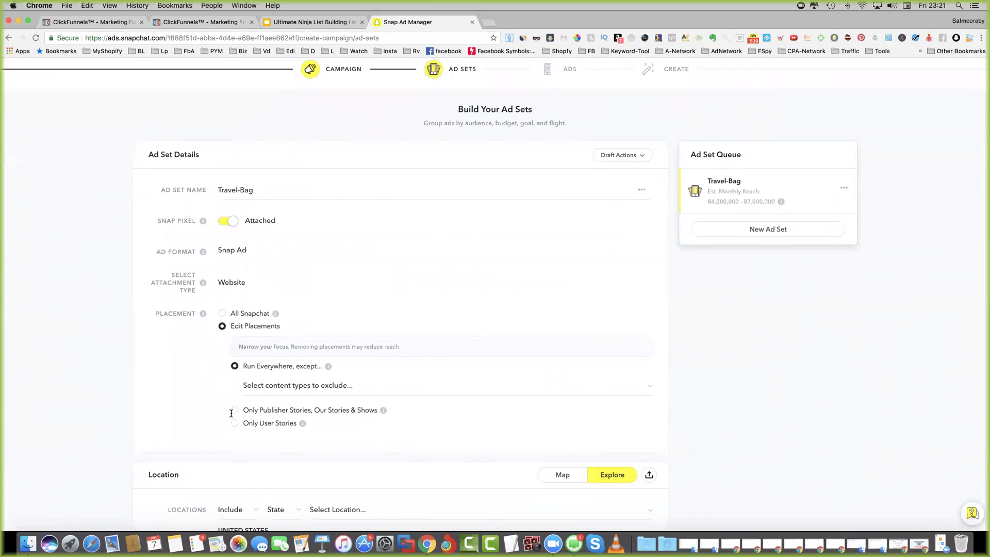
{"action": "mouse_move", "coordinate": [383, 411]}
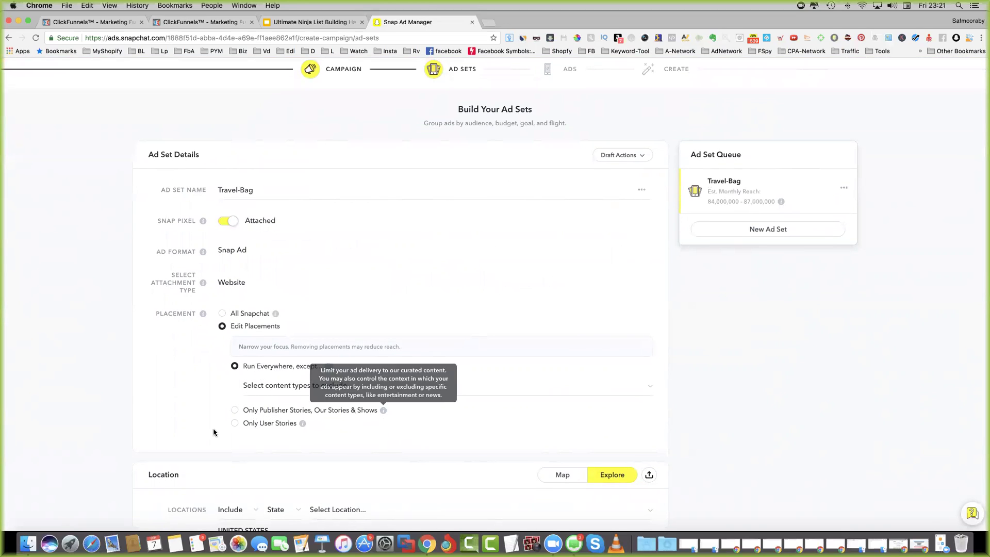
{"action": "left_click", "coordinate": [240, 411]}
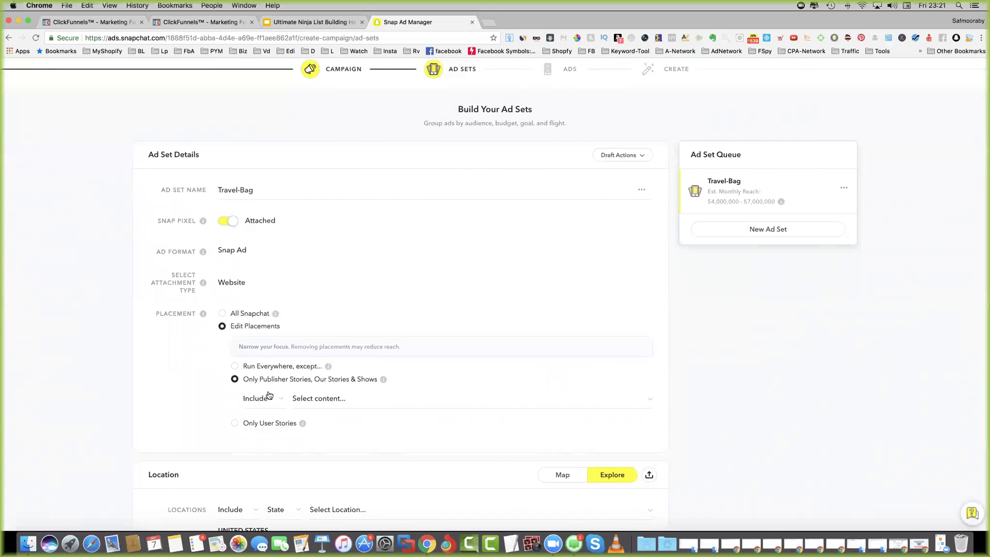
- Look through the include option and content categories offered for the publisher stories placement, without choosing any
{"action": "left_click", "coordinate": [280, 400]}
{"action": "left_click", "coordinate": [717, 400]}
{"action": "left_click", "coordinate": [628, 405]}
{"action": "left_click", "coordinate": [670, 410]}
{"action": "scroll", "coordinate": [668, 414], "scroll_direction": "down", "scroll_amount": 2}
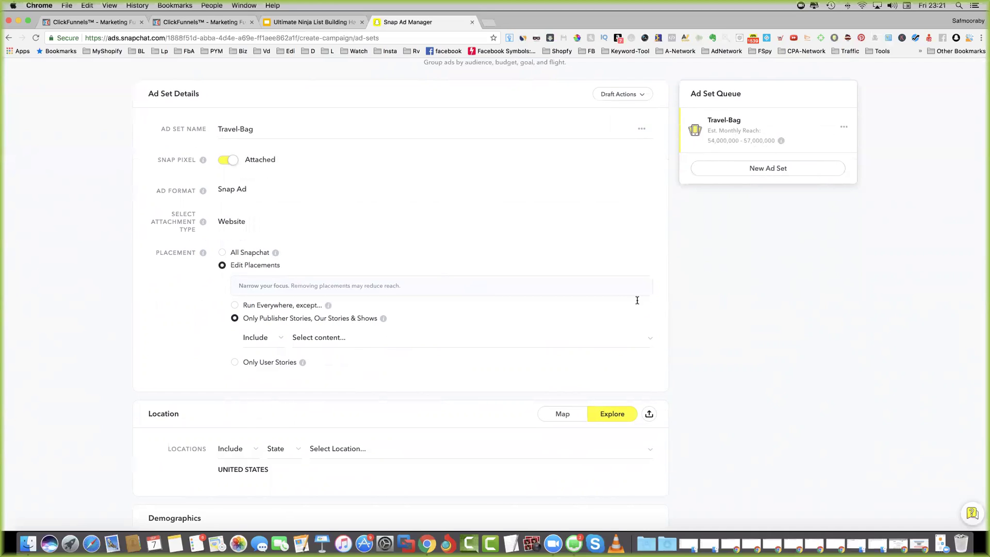
{"action": "left_click", "coordinate": [650, 344]}
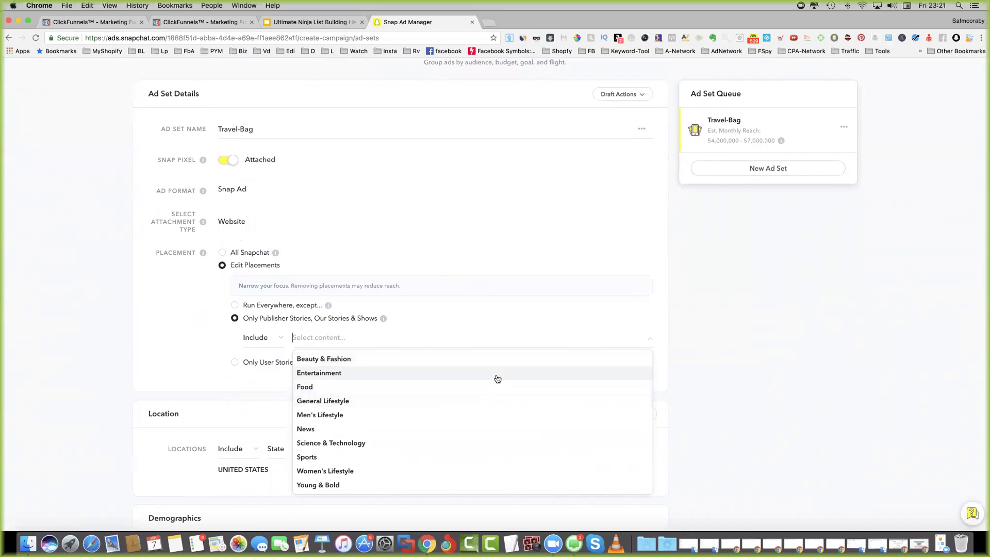
{"action": "scroll", "coordinate": [469, 404], "scroll_direction": "down", "scroll_amount": 2}
{"action": "left_click", "coordinate": [834, 298]}
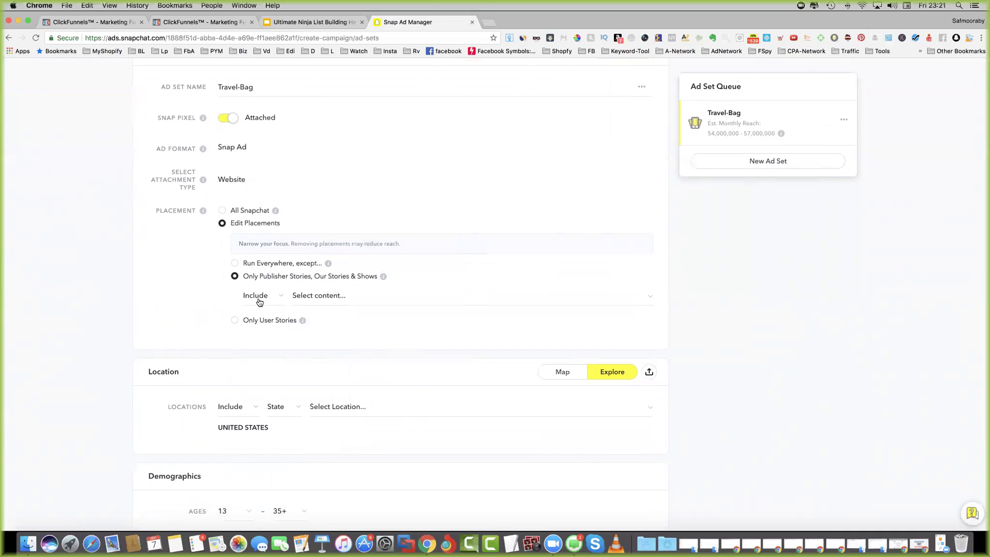
{"action": "scroll", "coordinate": [254, 298], "scroll_direction": "down", "scroll_amount": 5}
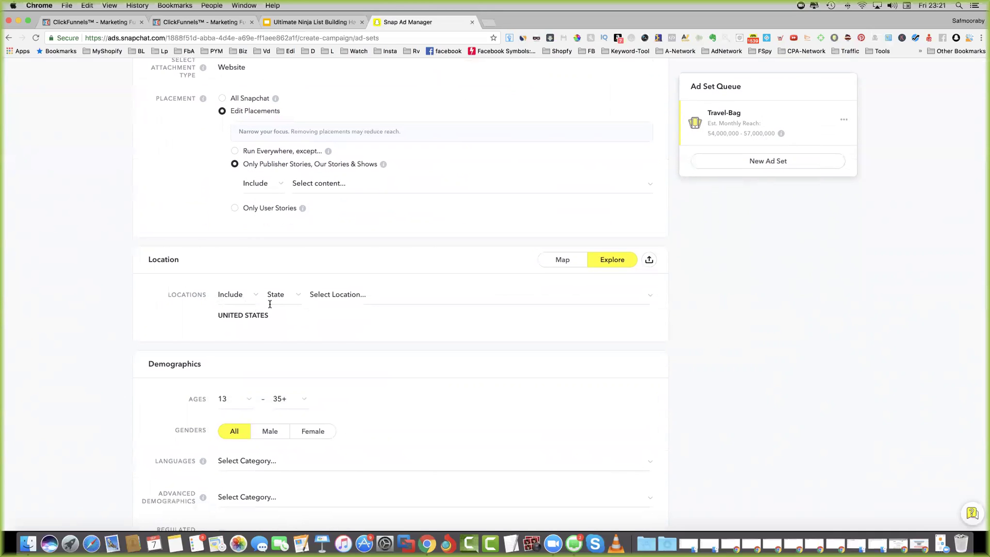
- Replace the United States with Canada as the ad set's targeted location
{"action": "left_click", "coordinate": [647, 299]}
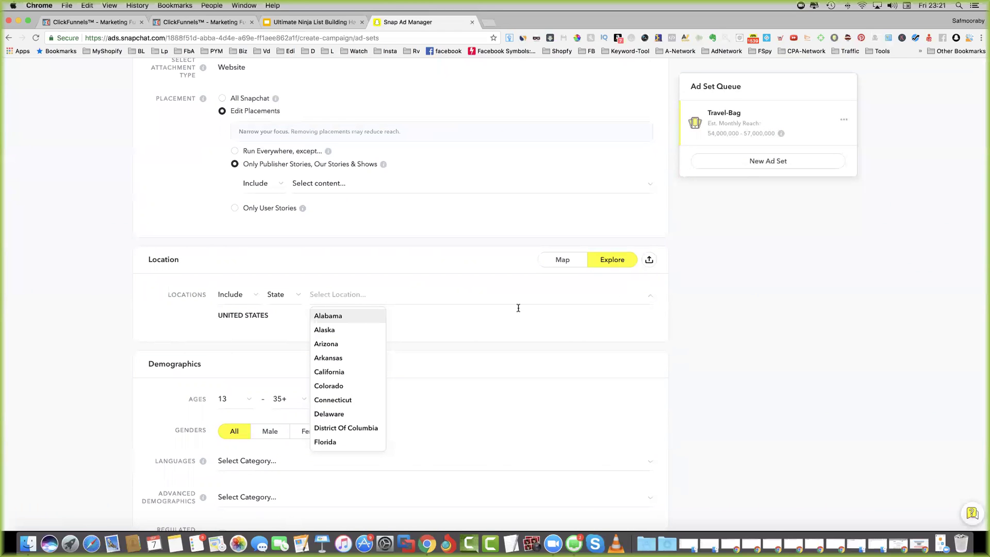
{"action": "left_click", "coordinate": [278, 316]}
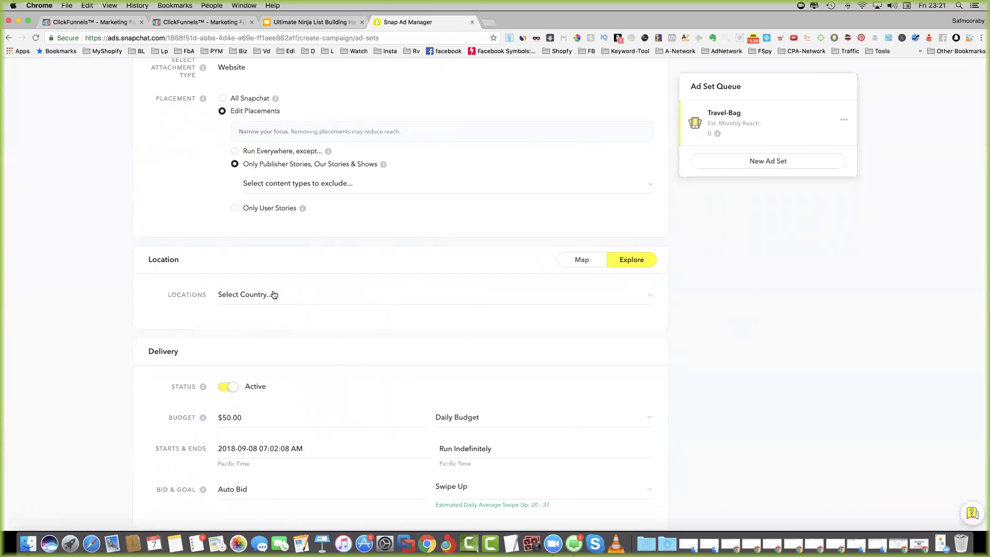
{"action": "left_click", "coordinate": [274, 295]}
{"action": "type", "text": "canad"}
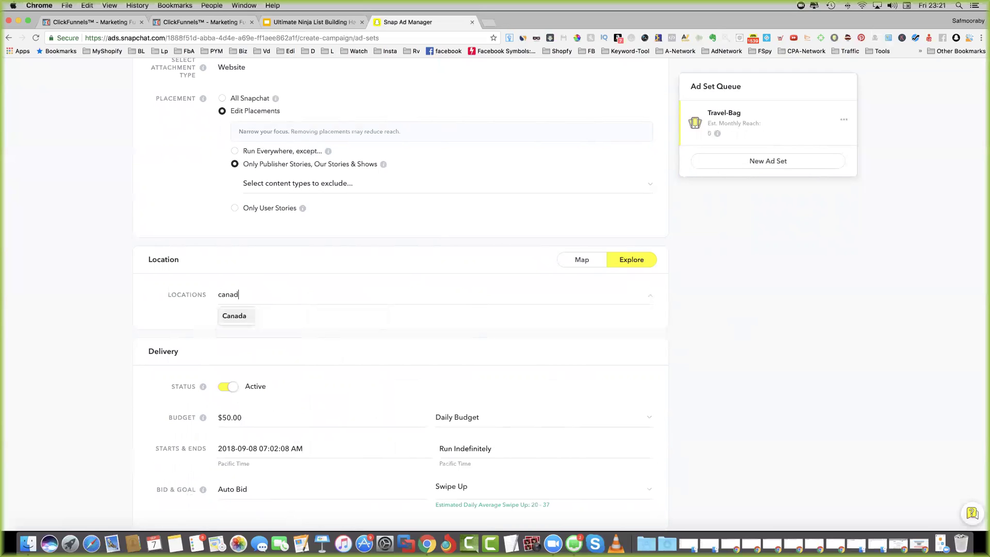
{"action": "left_click", "coordinate": [230, 321]}
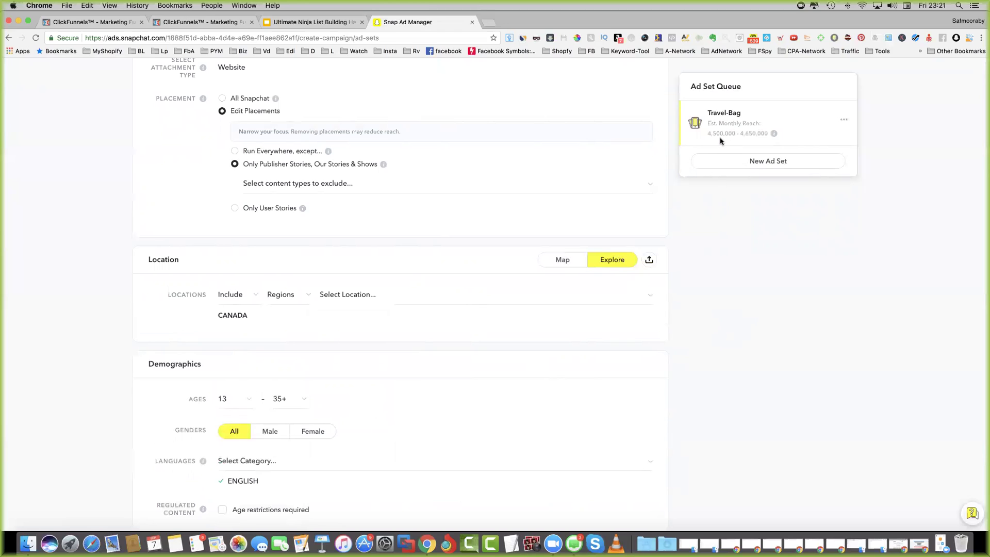
- Set the demographics to the Female gender and a minimum age of 25, keeping the upper age at 35+
{"action": "scroll", "coordinate": [758, 270], "scroll_direction": "down", "scroll_amount": 3}
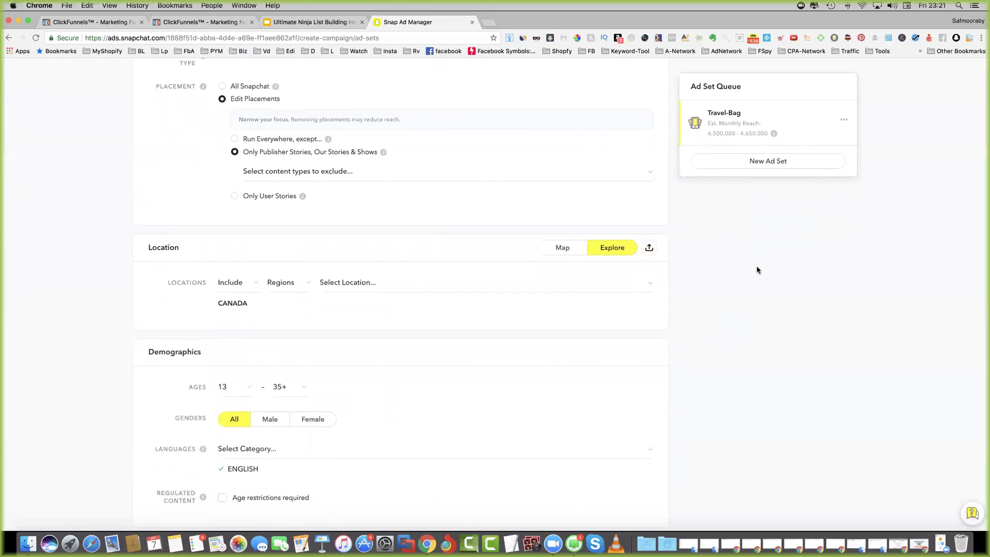
{"action": "left_click", "coordinate": [308, 316]}
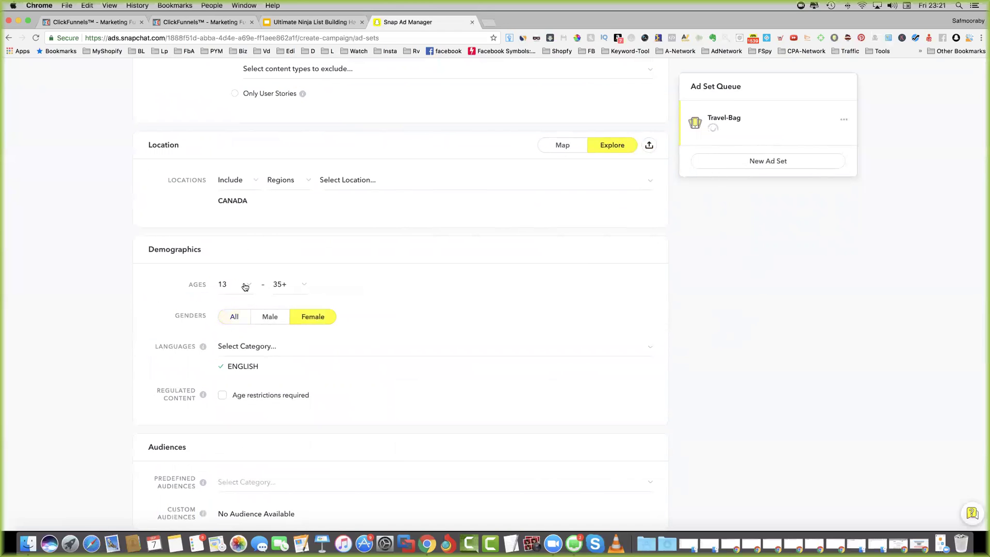
{"action": "left_click", "coordinate": [243, 287]}
{"action": "scroll", "coordinate": [234, 372], "scroll_direction": "down", "scroll_amount": 2}
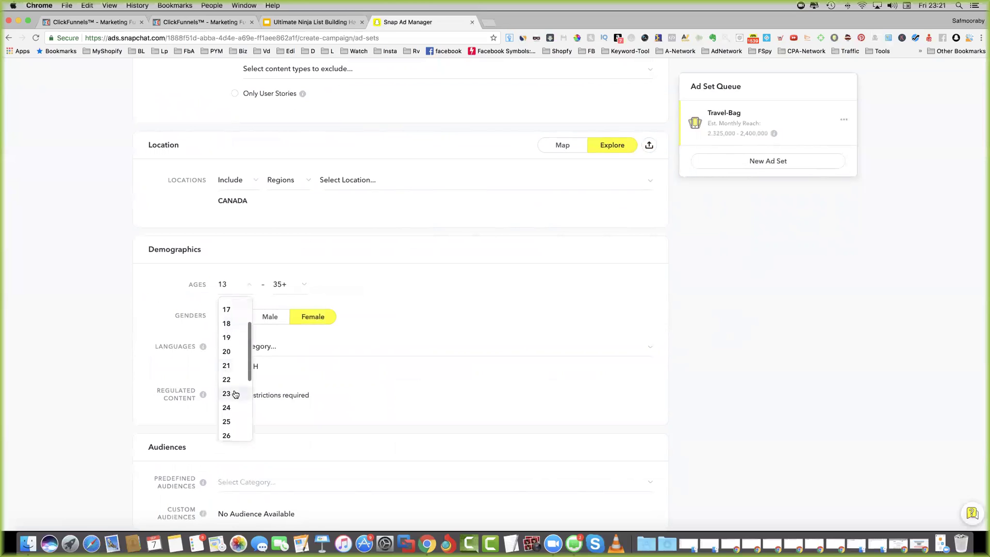
{"action": "left_click", "coordinate": [235, 421]}
{"action": "left_click", "coordinate": [296, 288]}
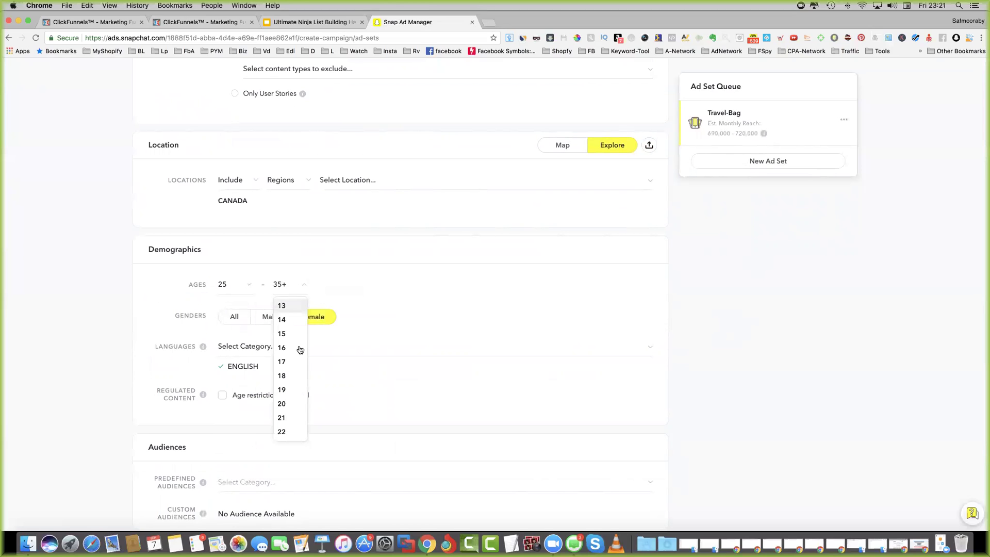
{"action": "scroll", "coordinate": [298, 361], "scroll_direction": "down", "scroll_amount": 5}
{"action": "scroll", "coordinate": [289, 301], "scroll_direction": "down", "scroll_amount": 3}
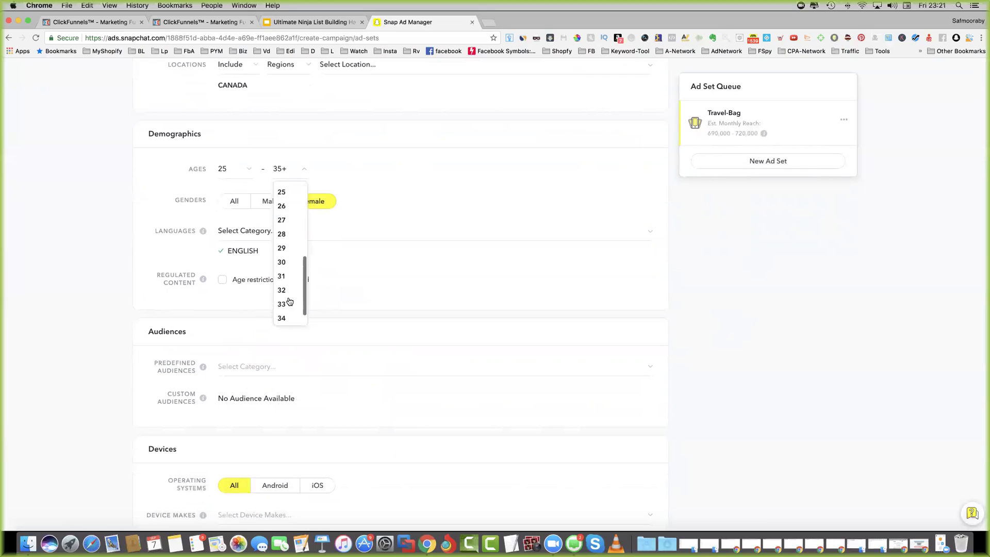
{"action": "left_click", "coordinate": [787, 283]}
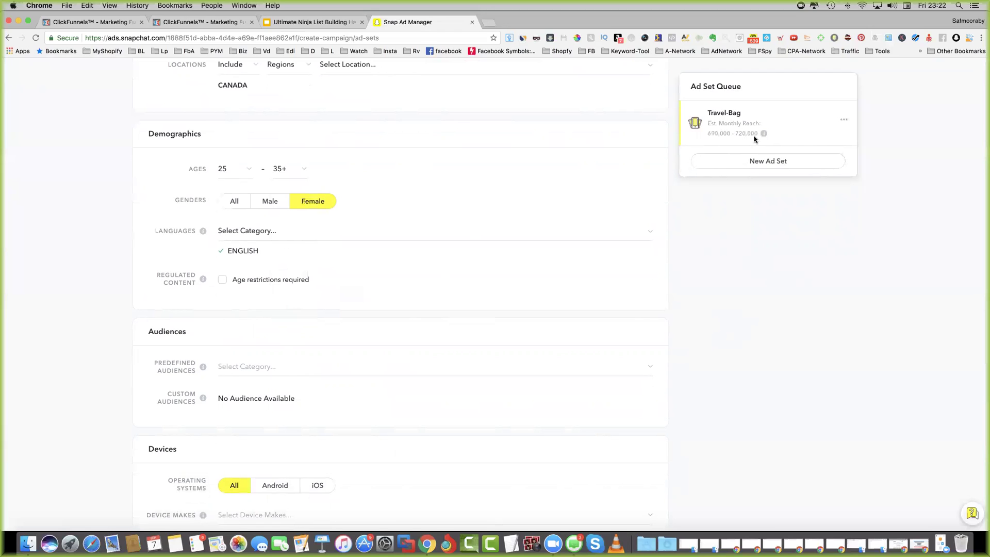
- Add the Photographers and Travel Enthusiasts lifestyles to the ad set's predefined audiences
{"action": "left_click", "coordinate": [336, 369]}
{"action": "scroll", "coordinate": [340, 378], "scroll_direction": "up", "scroll_amount": 1}
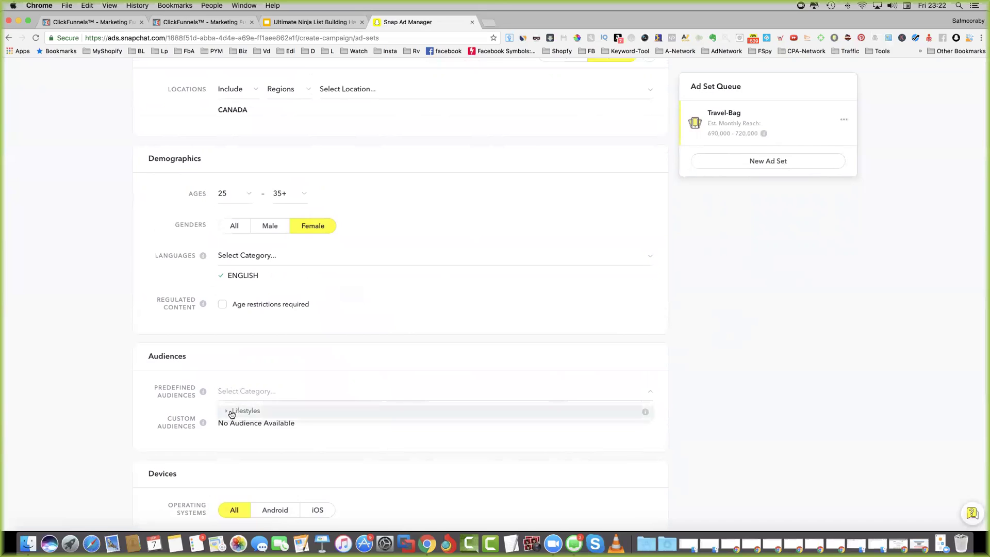
{"action": "left_click", "coordinate": [232, 412]}
{"action": "scroll", "coordinate": [330, 384], "scroll_direction": "down", "scroll_amount": 2}
{"action": "scroll", "coordinate": [369, 396], "scroll_direction": "down", "scroll_amount": 5}
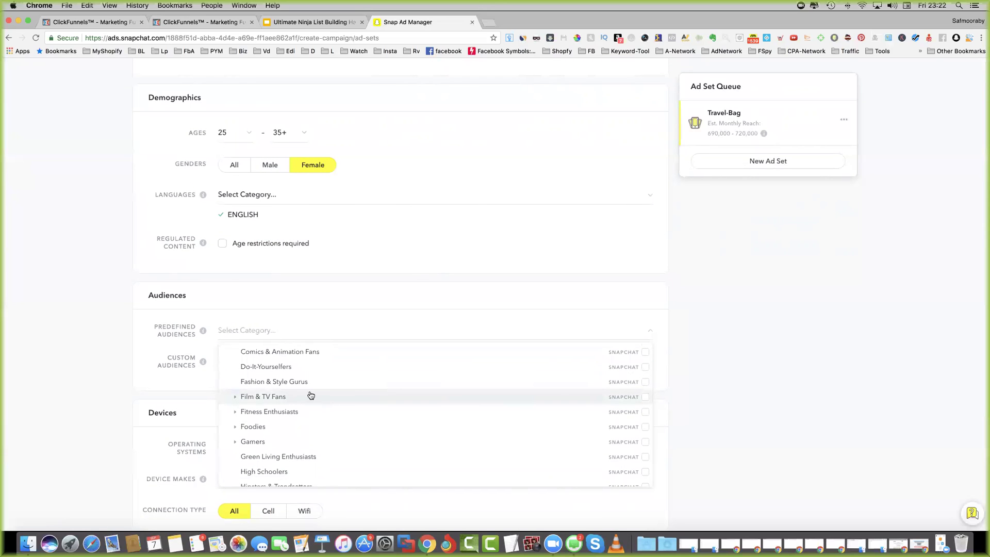
{"action": "scroll", "coordinate": [310, 396], "scroll_direction": "down", "scroll_amount": 9}
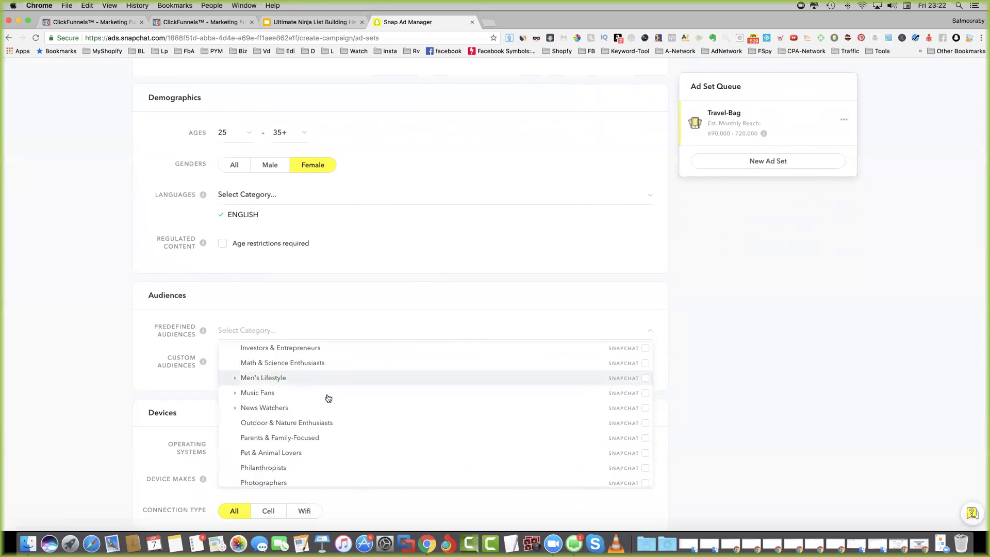
{"action": "scroll", "coordinate": [328, 398], "scroll_direction": "down", "scroll_amount": 2}
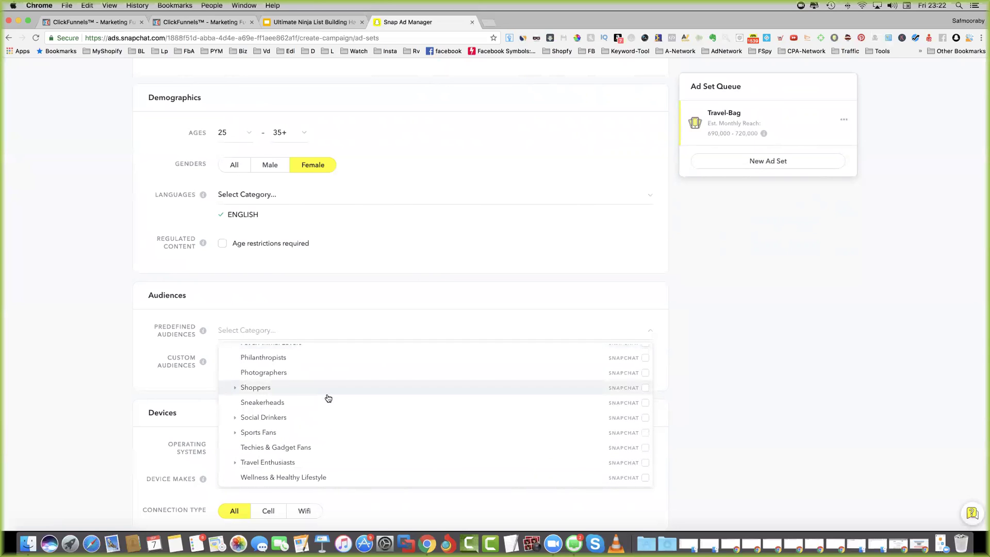
{"action": "left_click", "coordinate": [289, 375]}
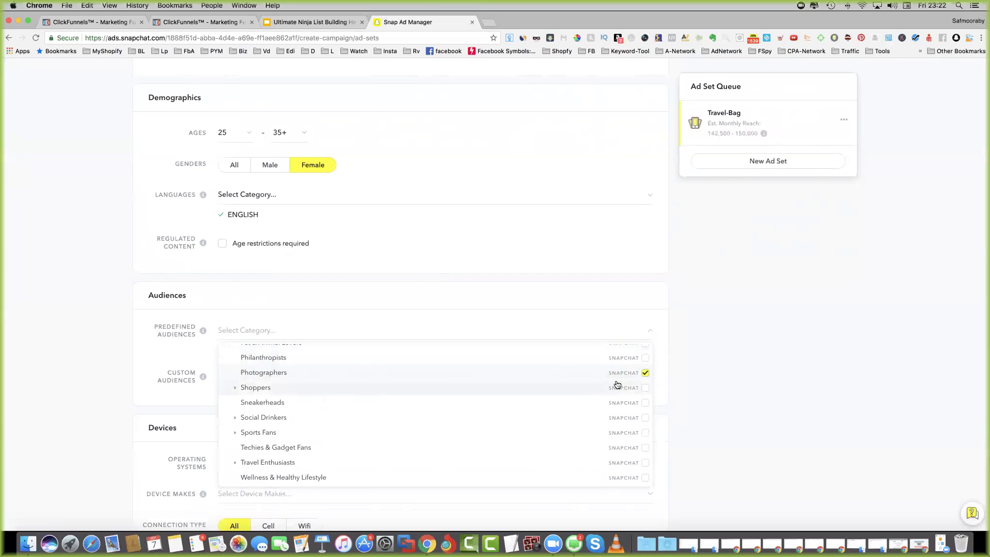
{"action": "scroll", "coordinate": [593, 392], "scroll_direction": "down", "scroll_amount": 1}
{"action": "left_click", "coordinate": [325, 454]}
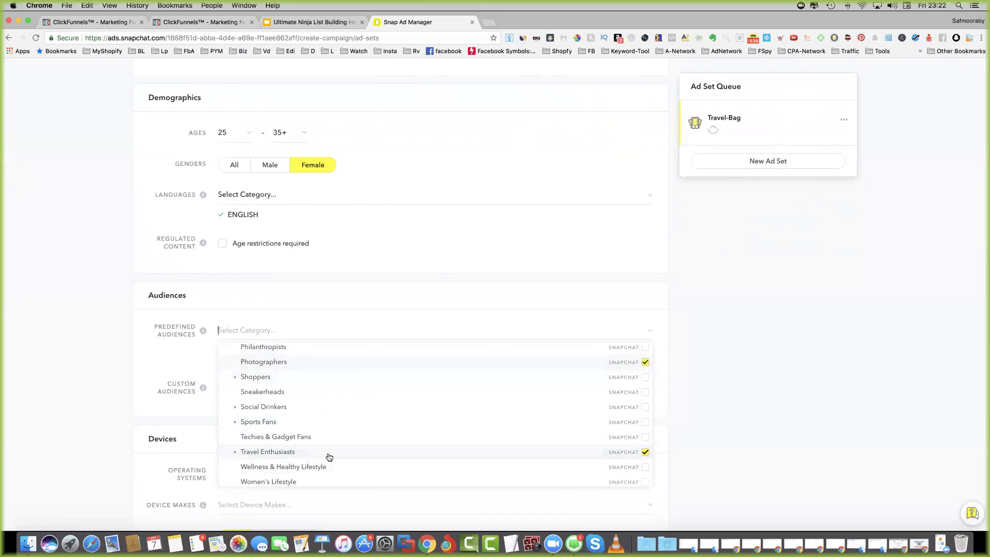
{"action": "left_click", "coordinate": [698, 435]}
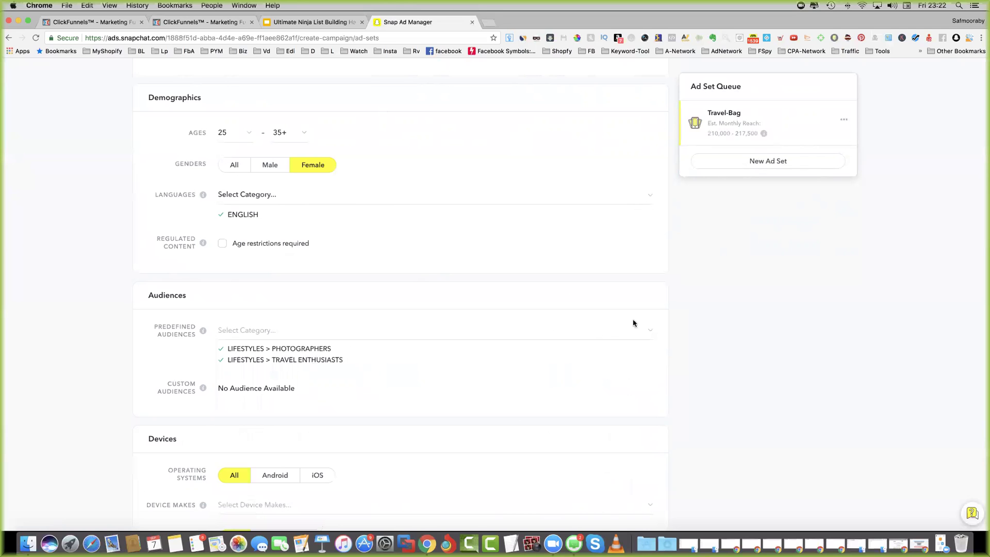
- Narrow the Travel Enthusiasts audience to Family Travelers and Frequent Travelers by excluding Theme Park Visitors and Casino Visitors
{"action": "left_click", "coordinate": [650, 331]}
{"action": "scroll", "coordinate": [352, 418], "scroll_direction": "down", "scroll_amount": 2}
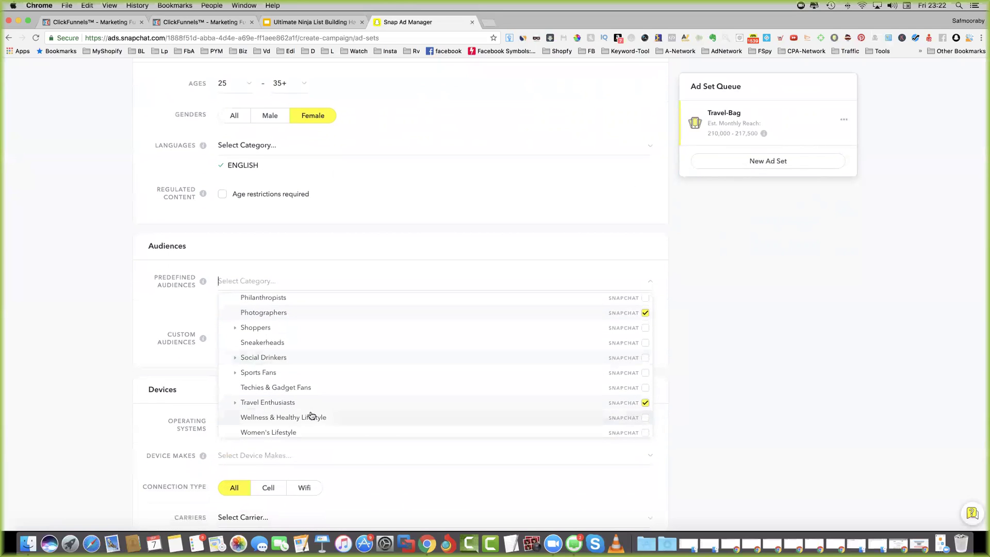
{"action": "left_click", "coordinate": [237, 405]}
{"action": "scroll", "coordinate": [345, 400], "scroll_direction": "down", "scroll_amount": 2}
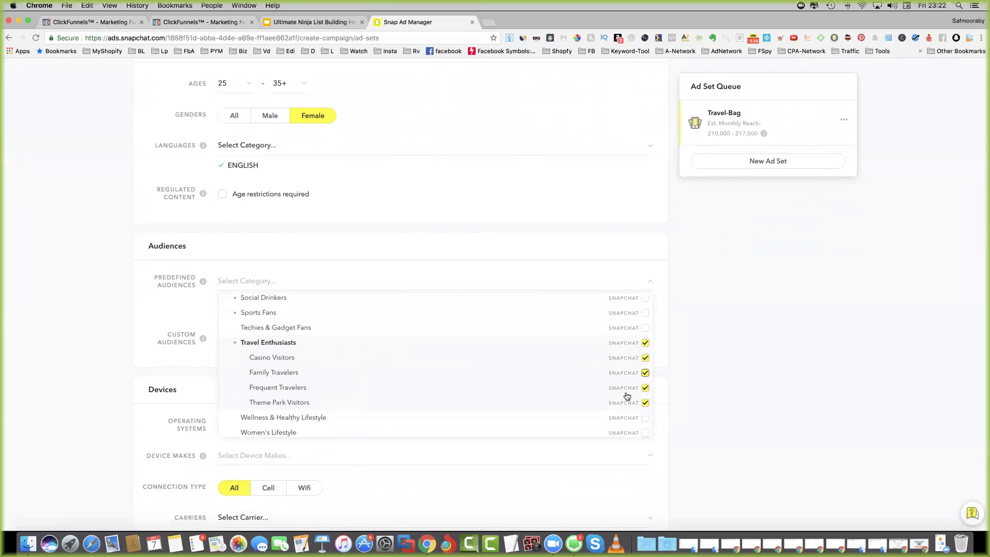
{"action": "left_click", "coordinate": [644, 402]}
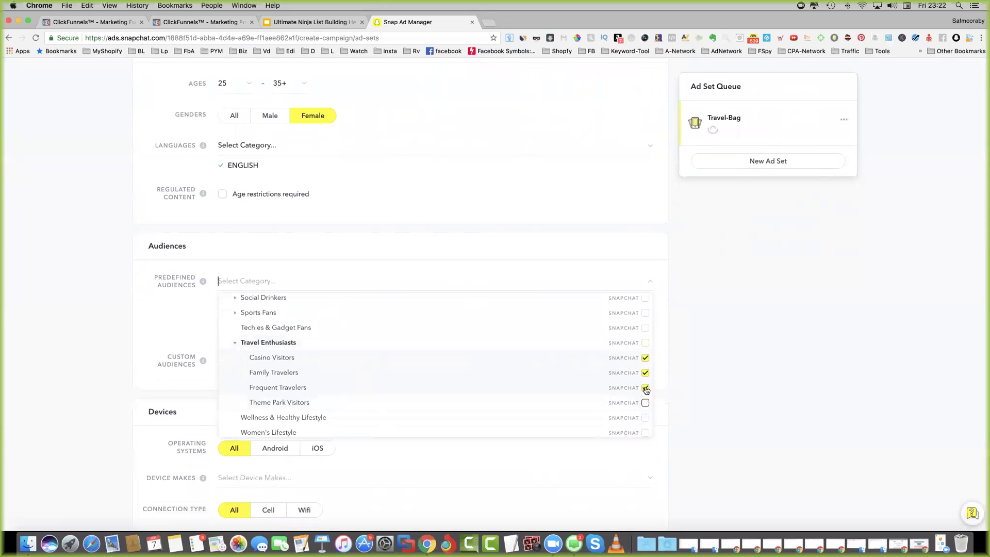
{"action": "left_click", "coordinate": [645, 357]}
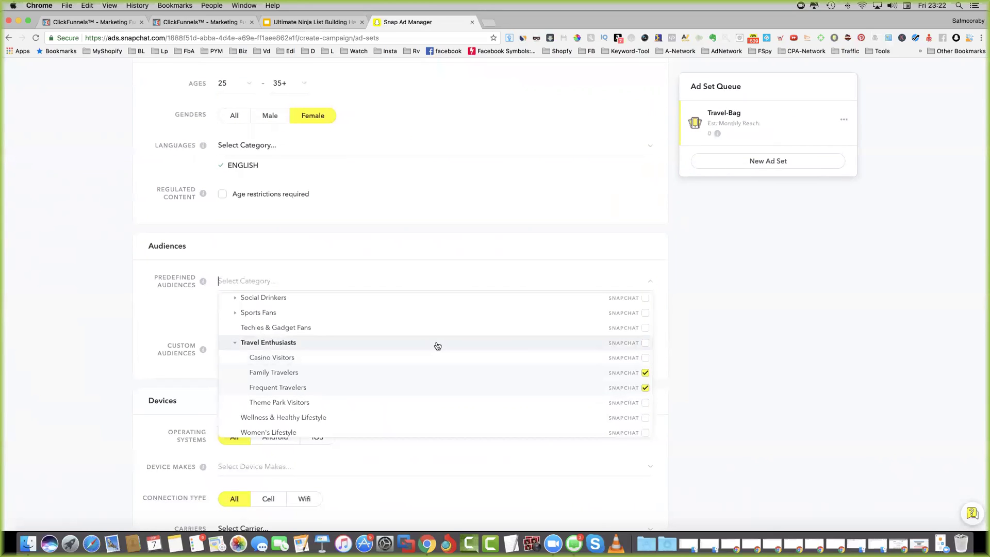
{"action": "left_click", "coordinate": [311, 330]}
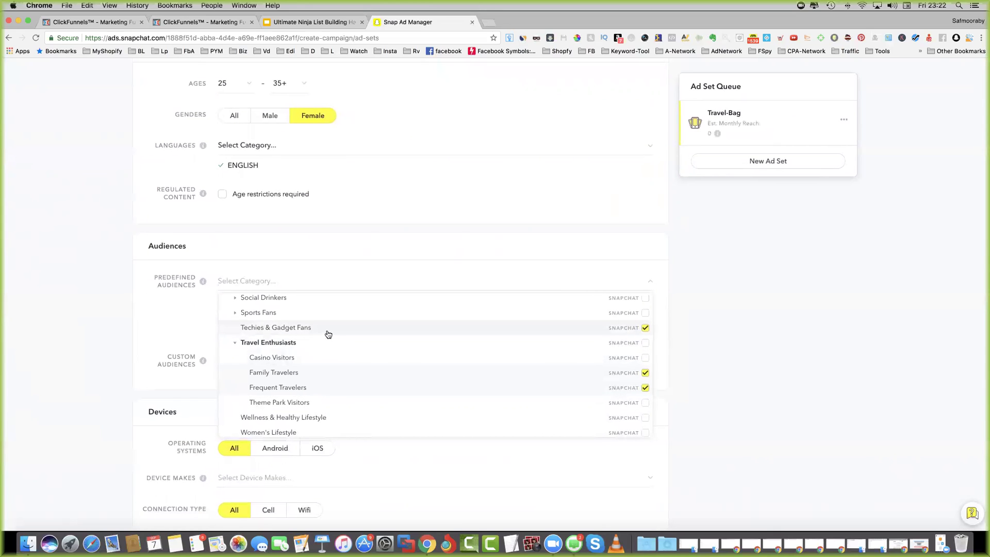
{"action": "left_click", "coordinate": [645, 328]}
- Add the whole Shoppers lifestyle to the predefined audiences
{"action": "scroll", "coordinate": [460, 357], "scroll_direction": "down", "scroll_amount": 1}
{"action": "scroll", "coordinate": [361, 382], "scroll_direction": "up", "scroll_amount": 3}
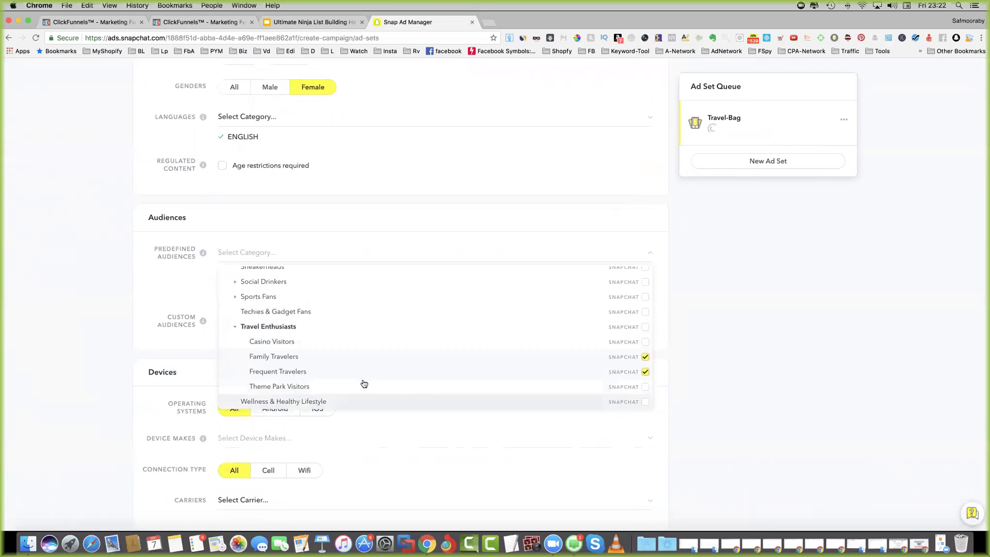
{"action": "left_click", "coordinate": [241, 330]}
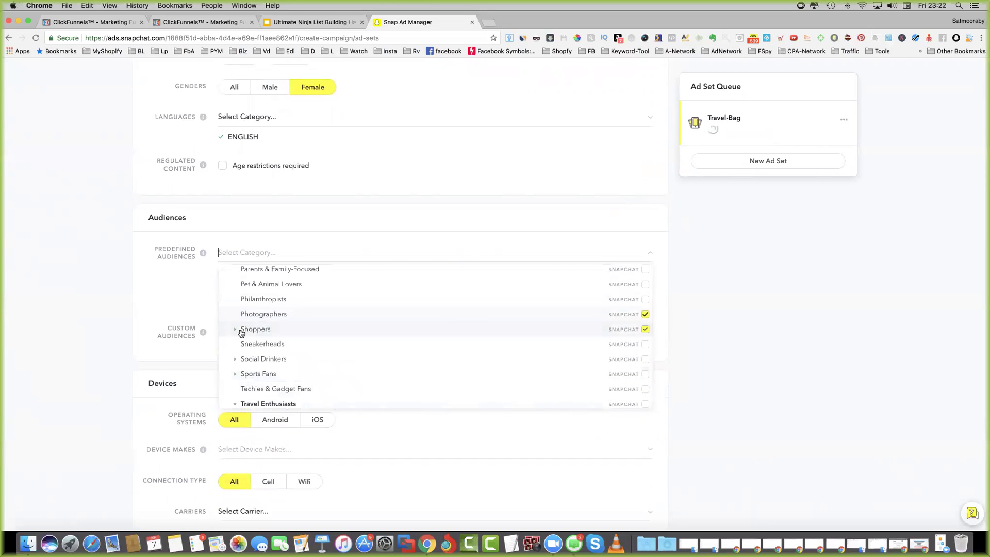
{"action": "left_click", "coordinate": [241, 331]}
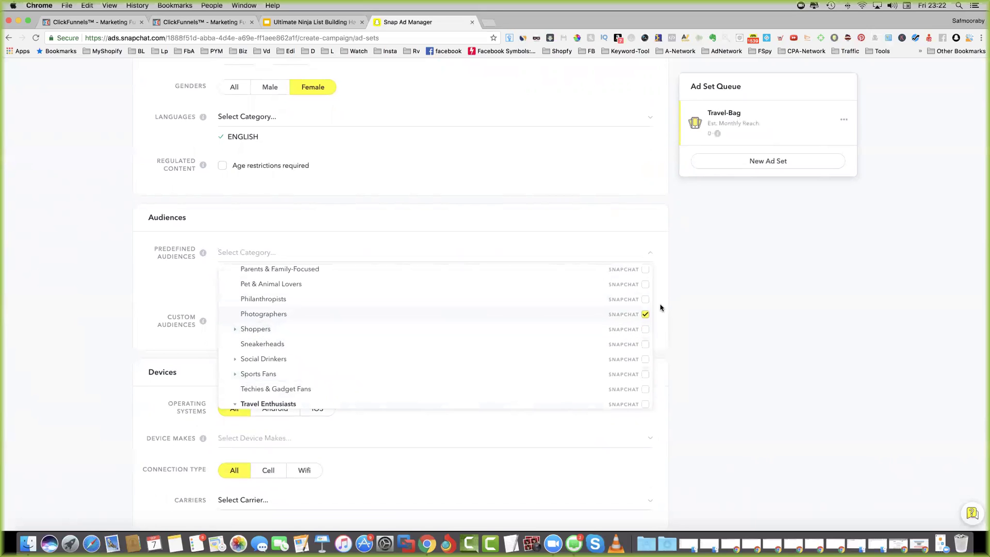
{"action": "left_click", "coordinate": [646, 330]}
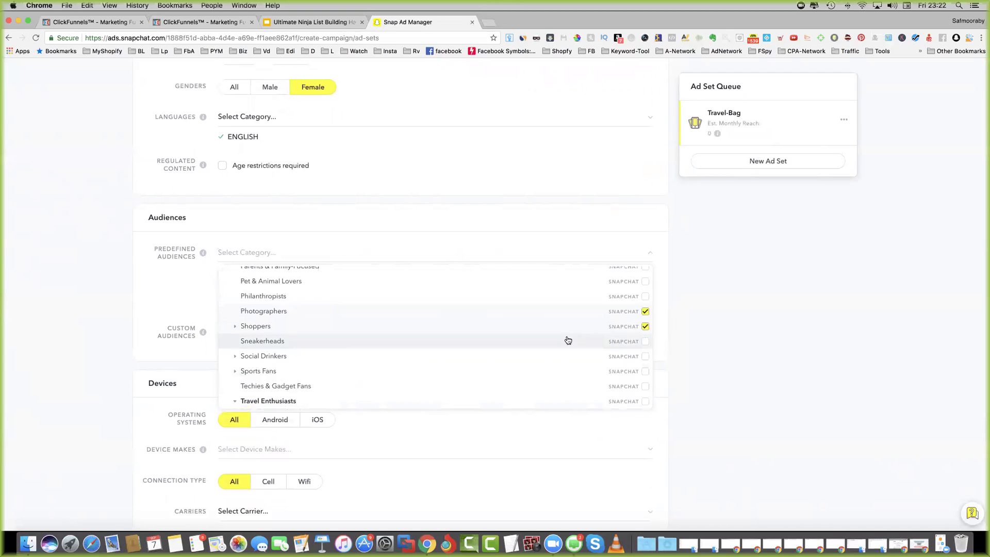
- Look through the remaining lifestyle categories for the predefined audiences without choosing more, and collapse the Lifestyles group
{"action": "scroll", "coordinate": [568, 340], "scroll_direction": "down", "scroll_amount": 3}
{"action": "scroll", "coordinate": [567, 340], "scroll_direction": "up", "scroll_amount": 5}
{"action": "scroll", "coordinate": [567, 340], "scroll_direction": "up", "scroll_amount": 5}
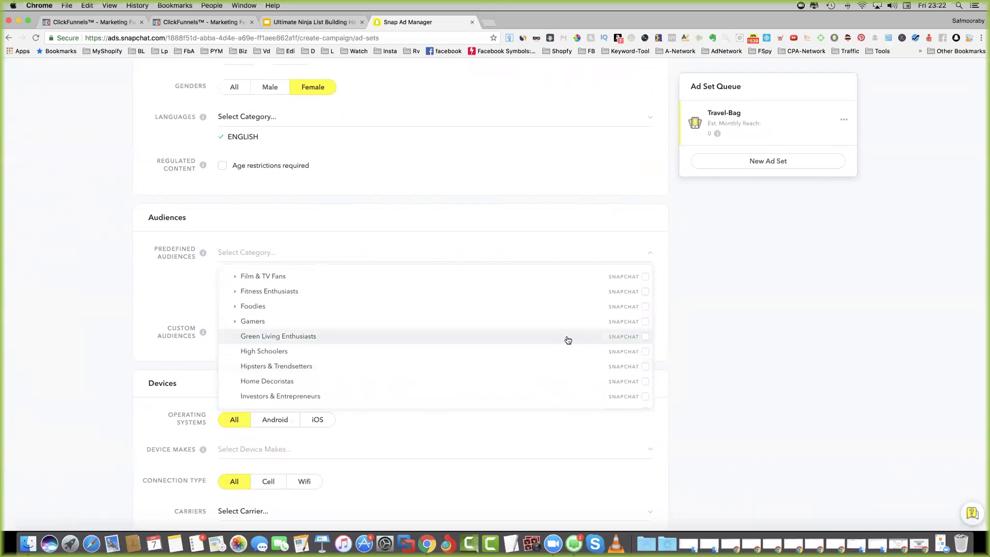
{"action": "scroll", "coordinate": [518, 304], "scroll_direction": "up", "scroll_amount": 1}
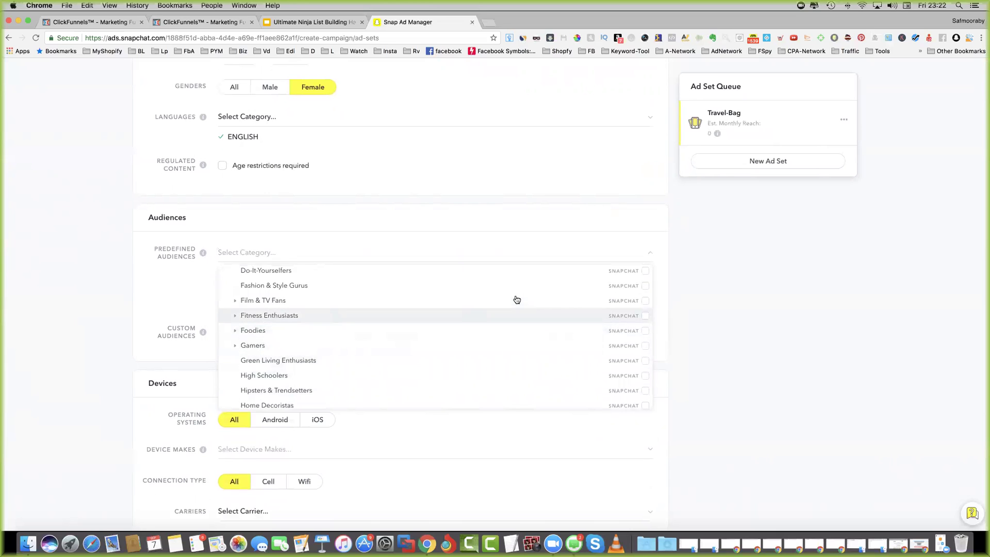
{"action": "scroll", "coordinate": [517, 300], "scroll_direction": "up", "scroll_amount": 3}
{"action": "scroll", "coordinate": [505, 311], "scroll_direction": "up", "scroll_amount": 4}
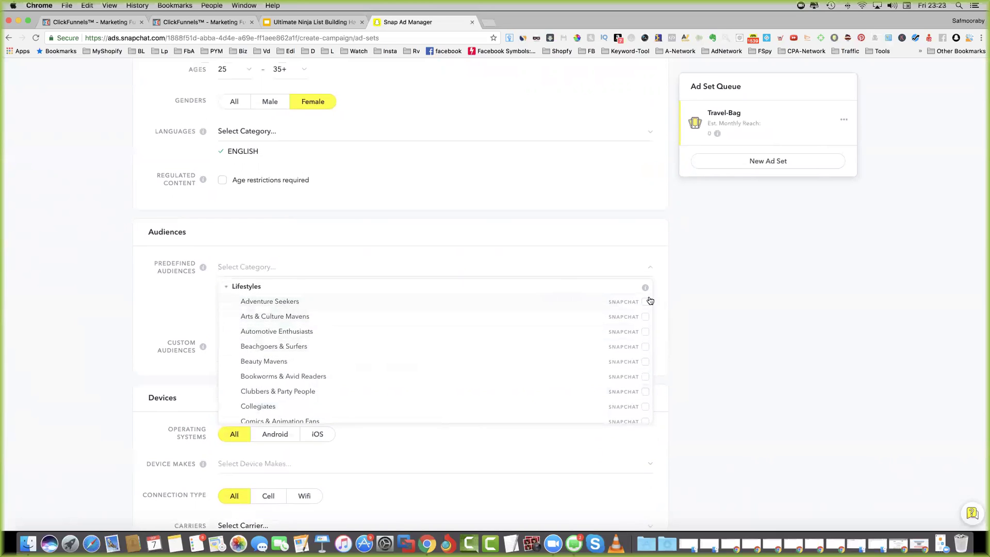
{"action": "left_click", "coordinate": [227, 286]}
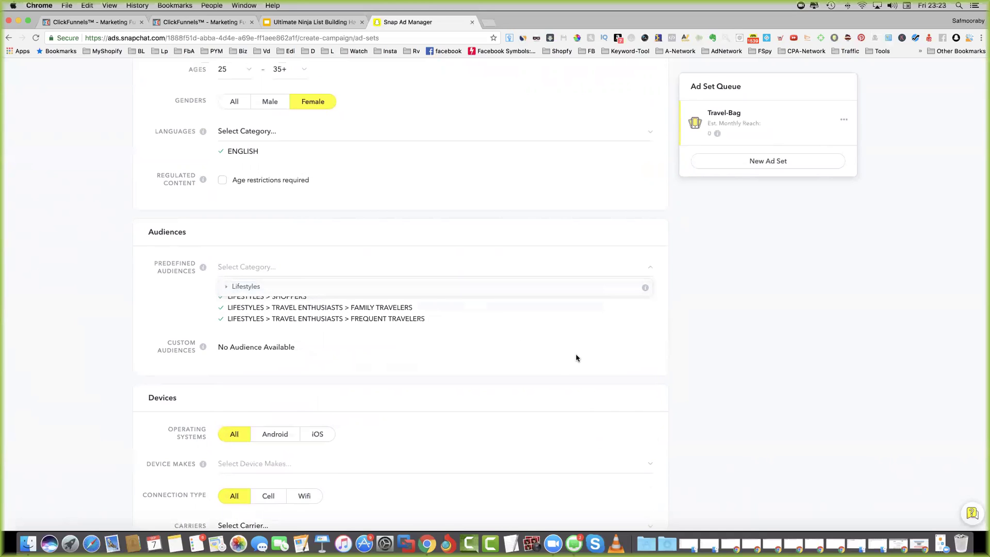
- Remove Family Travelers and Frequent Travelers from the selected predefined audiences
{"action": "scroll", "coordinate": [398, 390], "scroll_direction": "up", "scroll_amount": 3}
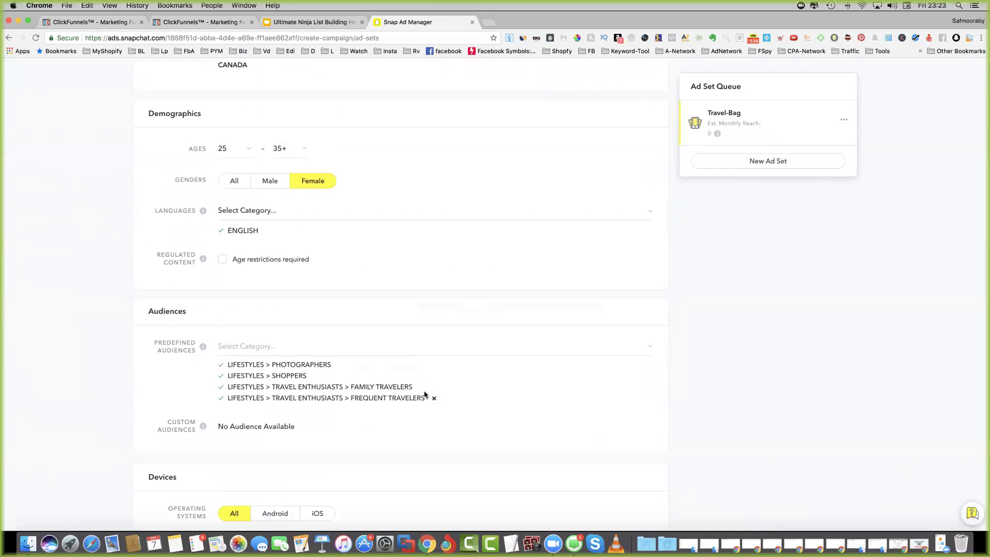
{"action": "left_click", "coordinate": [421, 387]}
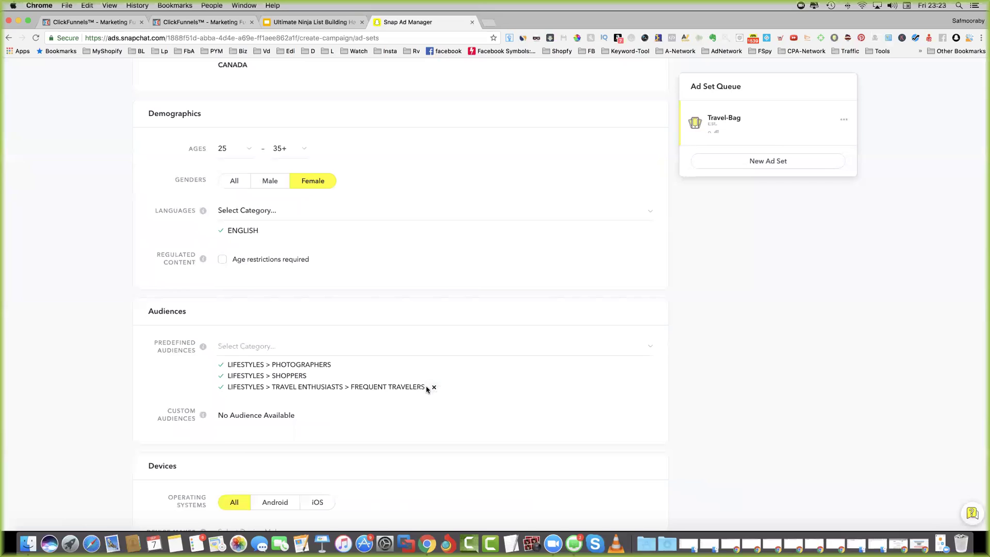
{"action": "left_click", "coordinate": [434, 387]}
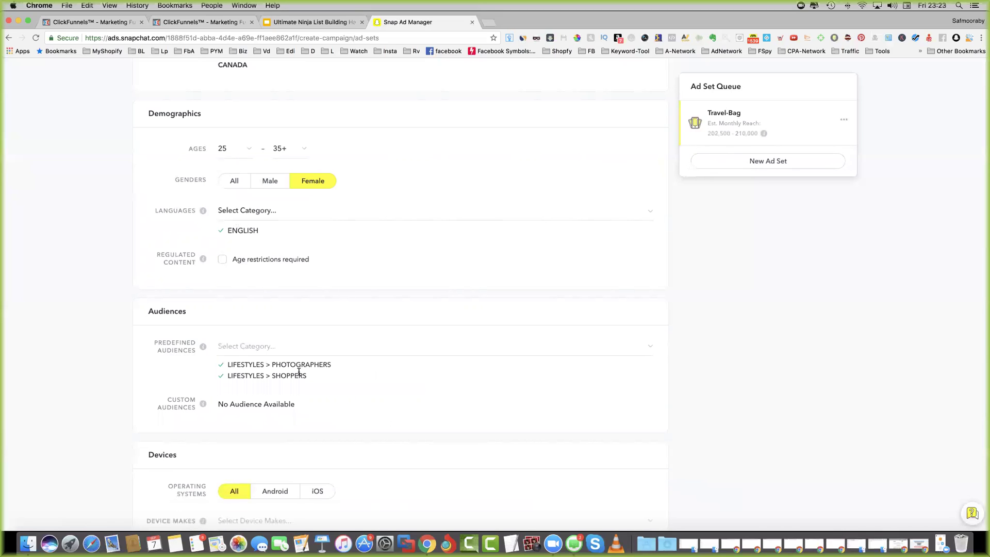
- Set the Travel-Bag ad set's bid to $0.20 per Swipe Up
{"action": "scroll", "coordinate": [320, 398], "scroll_direction": "down", "scroll_amount": 2}
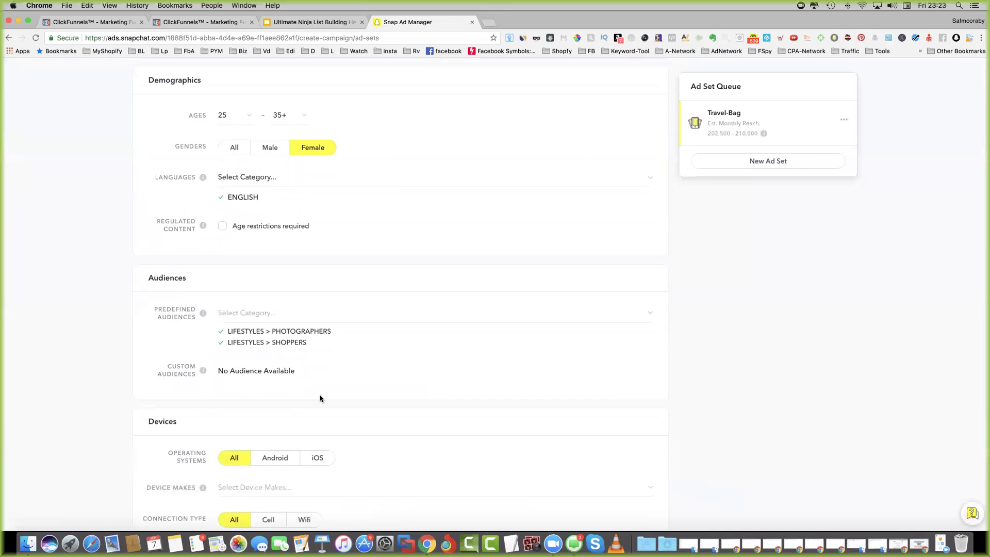
{"action": "scroll", "coordinate": [352, 396], "scroll_direction": "down", "scroll_amount": 4}
{"action": "scroll", "coordinate": [369, 400], "scroll_direction": "down", "scroll_amount": 2}
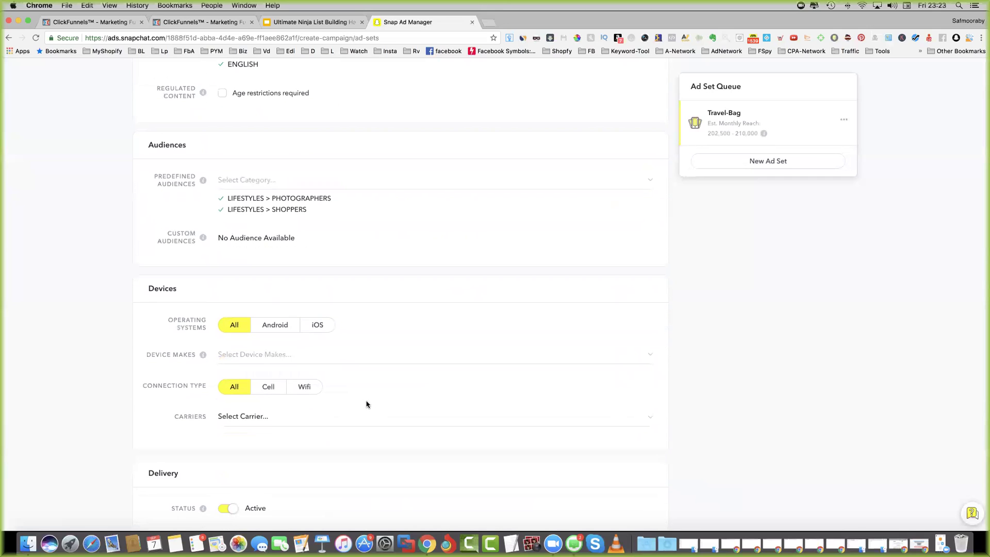
{"action": "scroll", "coordinate": [376, 404], "scroll_direction": "down", "scroll_amount": 3}
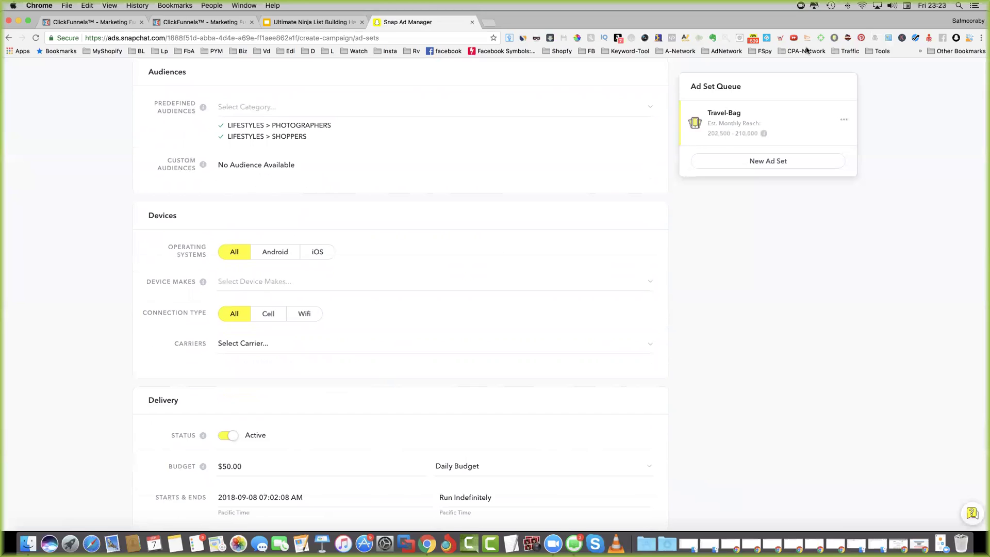
{"action": "mouse_move", "coordinate": [765, 133]}
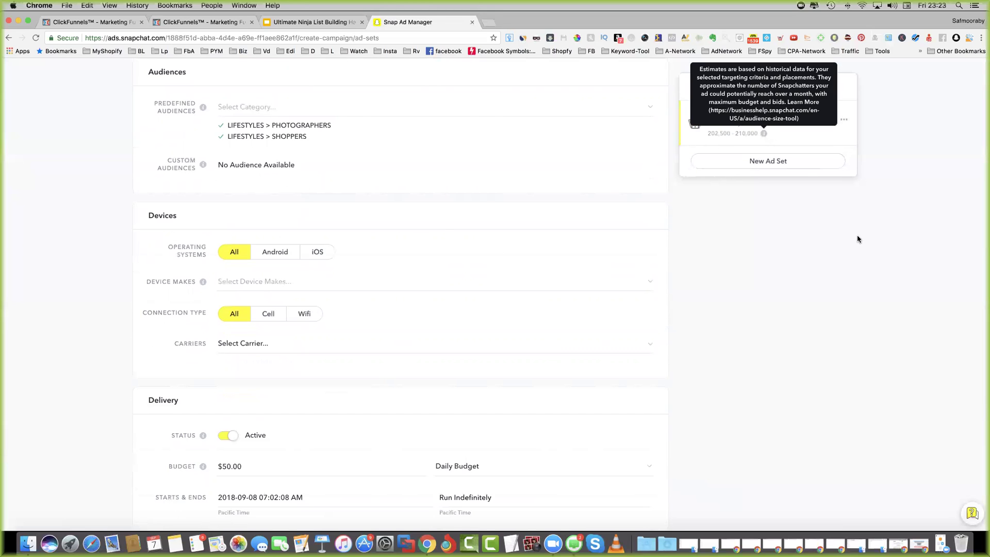
{"action": "scroll", "coordinate": [634, 187], "scroll_direction": "down", "scroll_amount": 4}
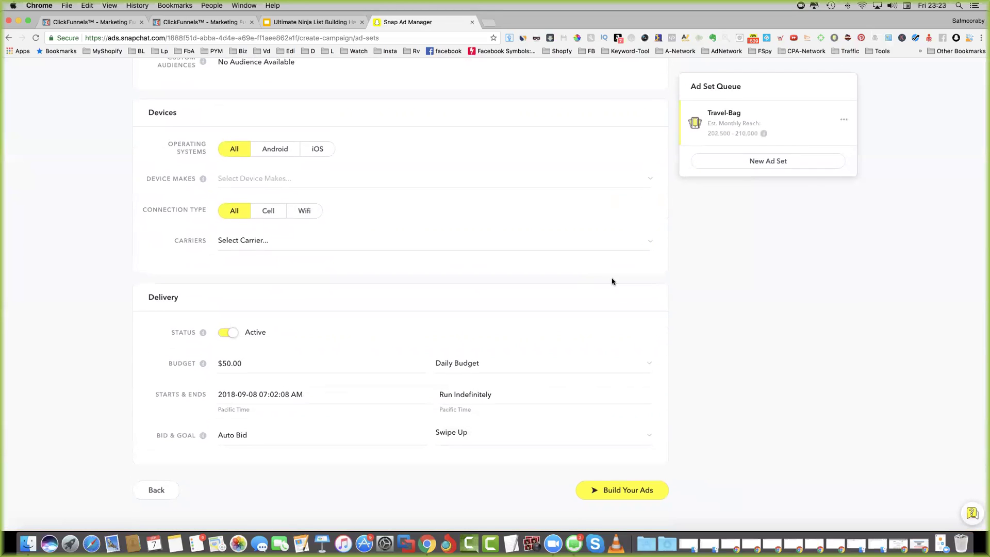
{"action": "left_click", "coordinate": [547, 434]}
{"action": "left_click", "coordinate": [695, 414]}
{"action": "left_click", "coordinate": [366, 435]}
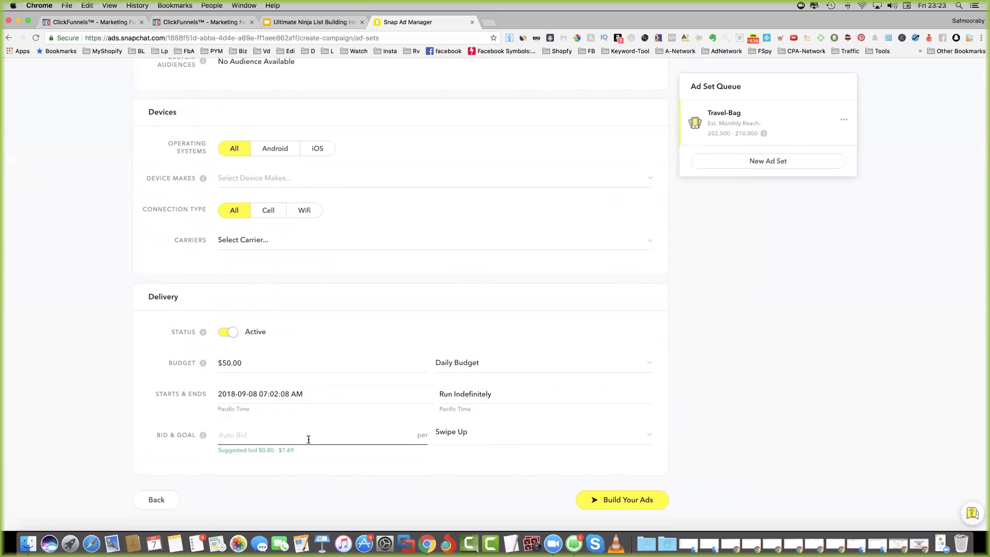
{"action": "type", "text": "0.20"}
{"action": "left_click", "coordinate": [734, 431]}
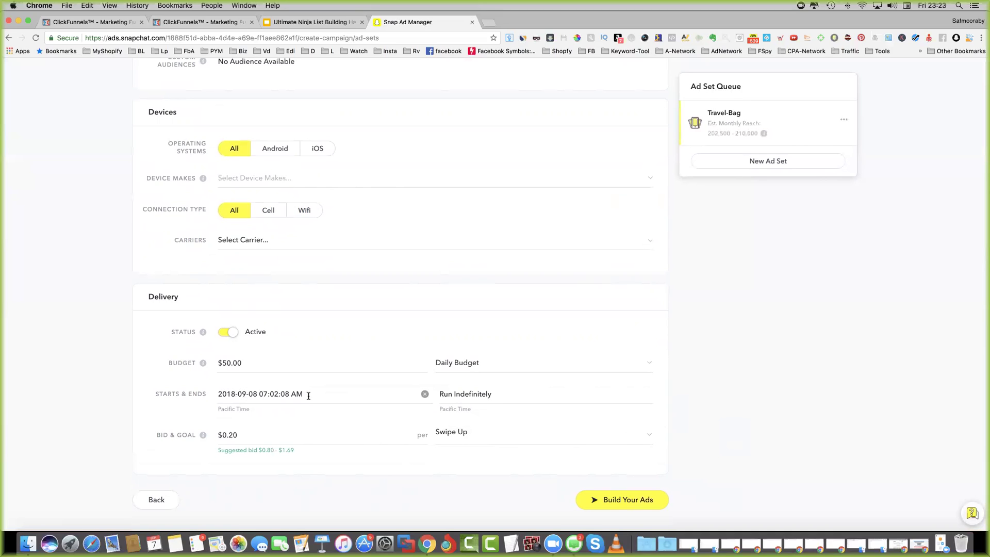
- Set the ad set's end date to September 10, 2018 and continue to building the ads
{"action": "left_click", "coordinate": [503, 397]}
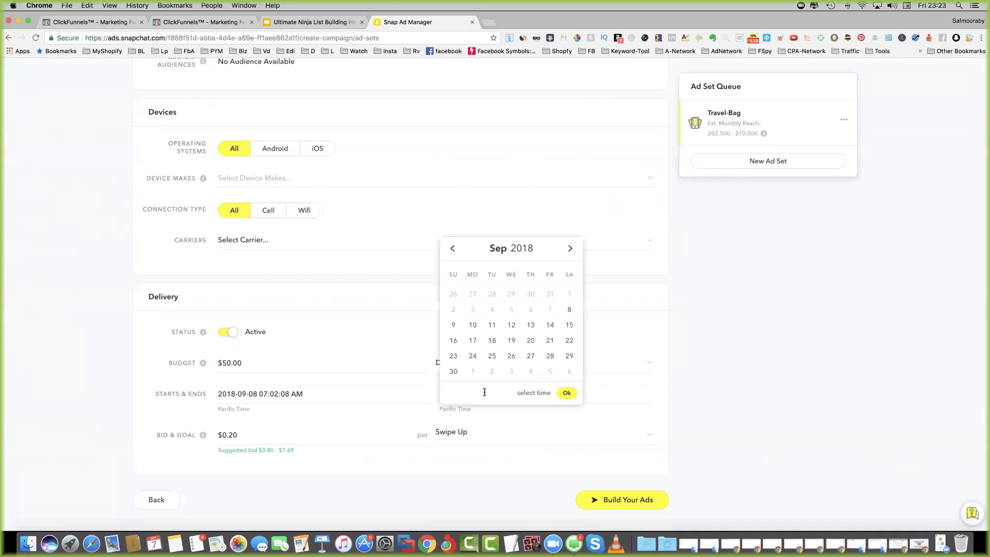
{"action": "left_click", "coordinate": [472, 325]}
{"action": "left_click", "coordinate": [568, 394]}
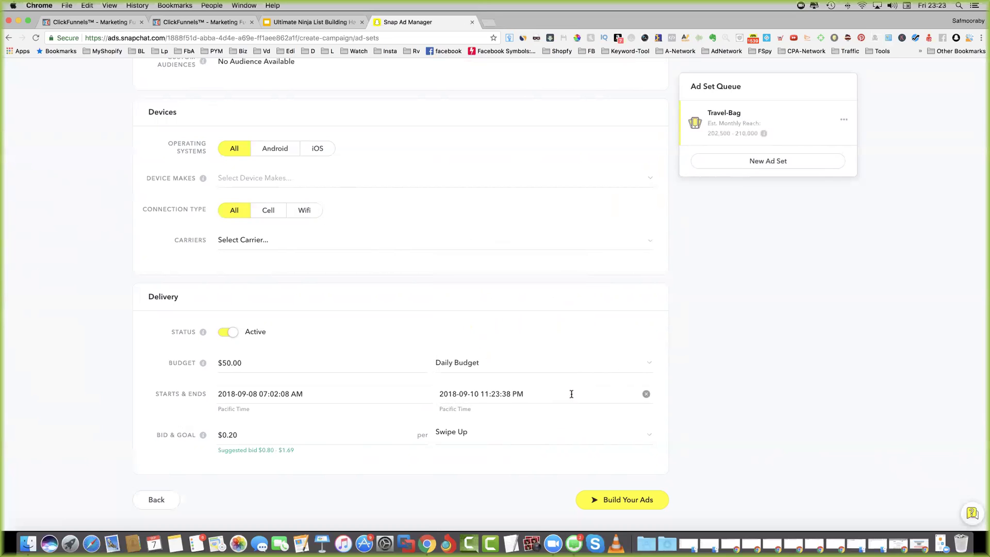
{"action": "left_click", "coordinate": [629, 502]}
- Name the web view ad Travel Bag and enter Kickstarter as its brand name
{"action": "left_click", "coordinate": [306, 232]}
{"action": "type", "text": "Travel Ads"}
{"action": "key", "text": "BackSpace"}
{"action": "type", "text": "Bag"}
{"action": "left_click", "coordinate": [327, 291]}
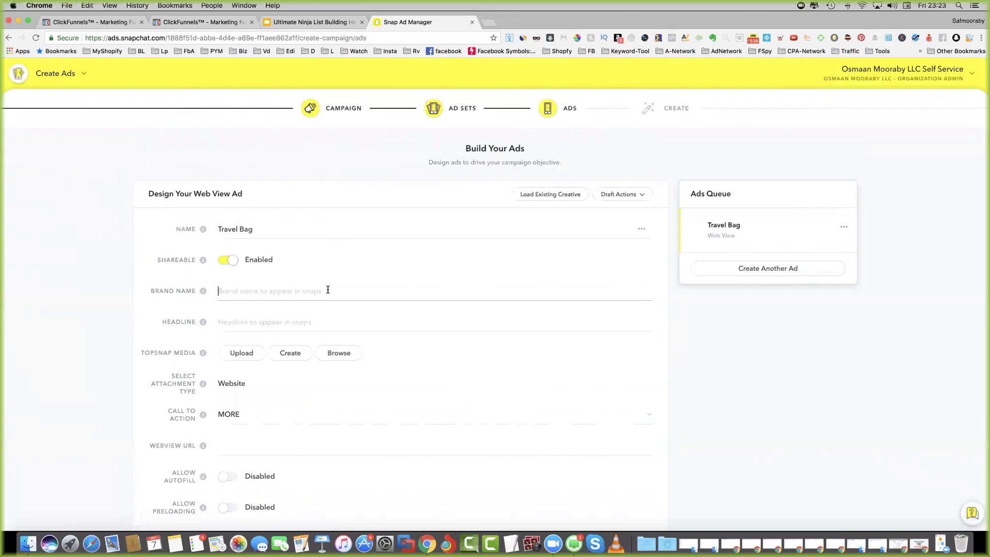
{"action": "type", "text": "Kickstarter"}
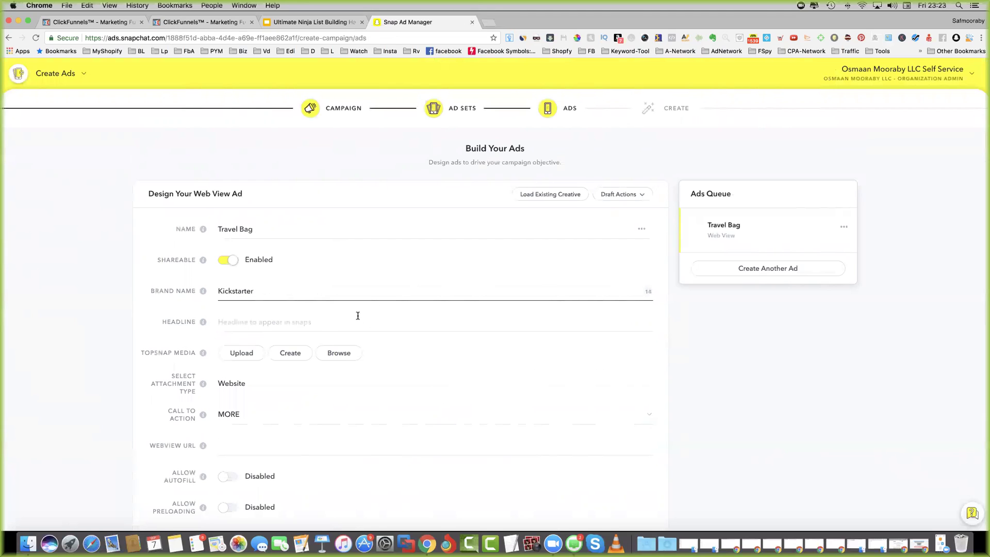
- Enter Offer Ending Soon as the ad's headline
{"action": "left_click", "coordinate": [359, 320]}
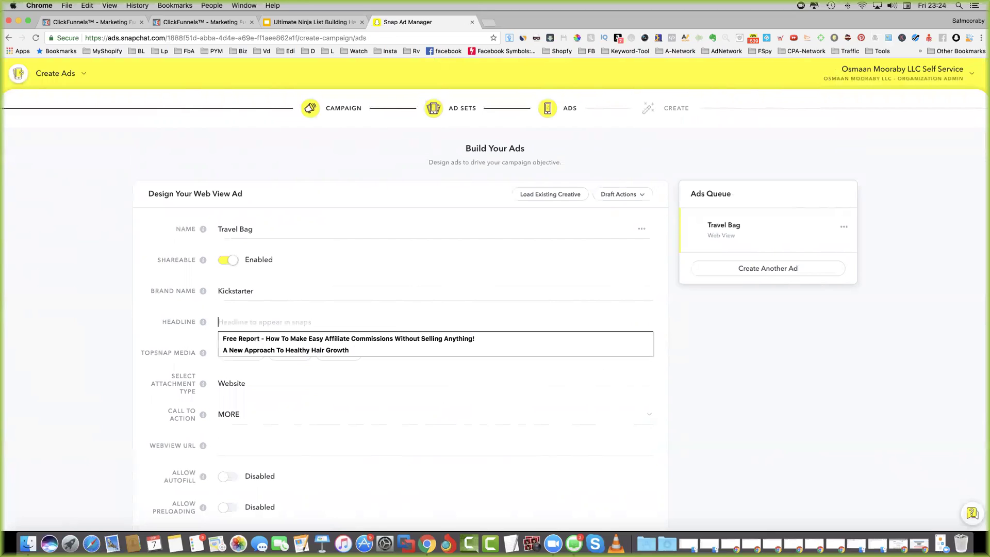
{"action": "type", "text": "Funded In 24"}
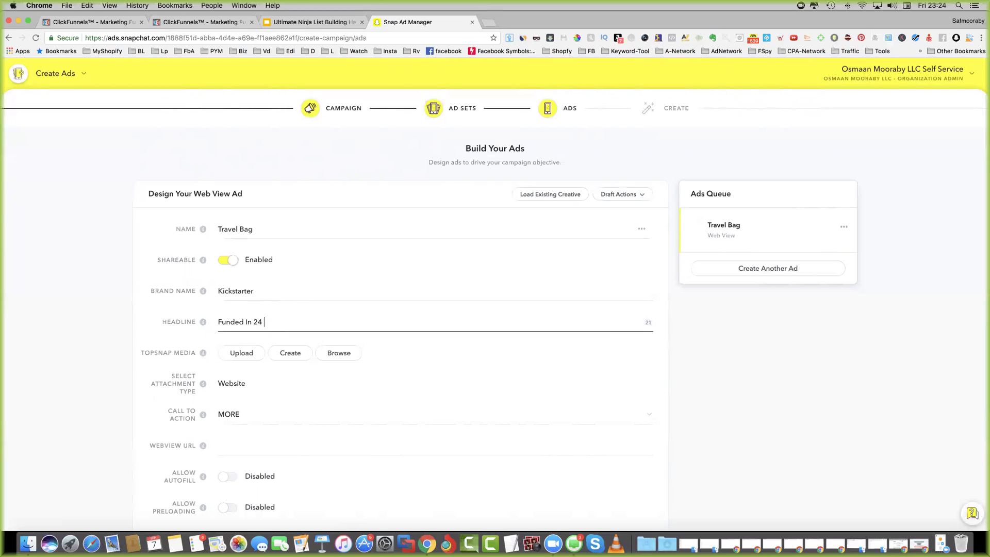
{"action": "key", "text": "BackSpace"}
{"action": "key", "text": "BackSpace"}
{"action": "key", "text": "BackSpace"}
{"action": "key", "text": "BackSpace"}
{"action": "key", "text": "BackSpace"}
{"action": "key", "text": "BackSpace"}
{"action": "type", "text": "of"}
{"action": "type", "text": "ffer Ending So"}
{"action": "type", "text": "on"}
{"action": "left_click", "coordinate": [588, 302]}
- Select the existing travel bag video file.mp4 as the ad's topsnap media
{"action": "scroll", "coordinate": [547, 281], "scroll_direction": "down", "scroll_amount": 2}
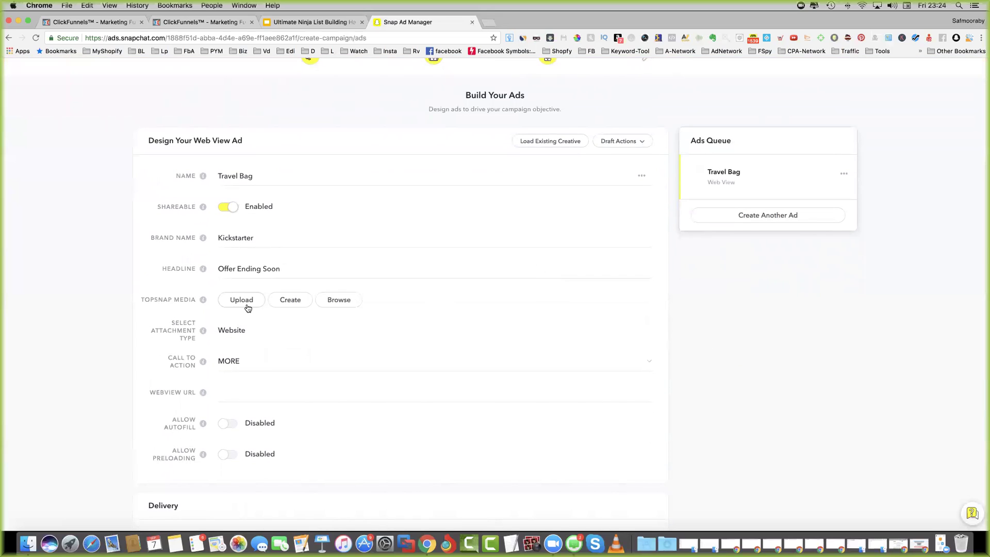
{"action": "left_click", "coordinate": [334, 306]}
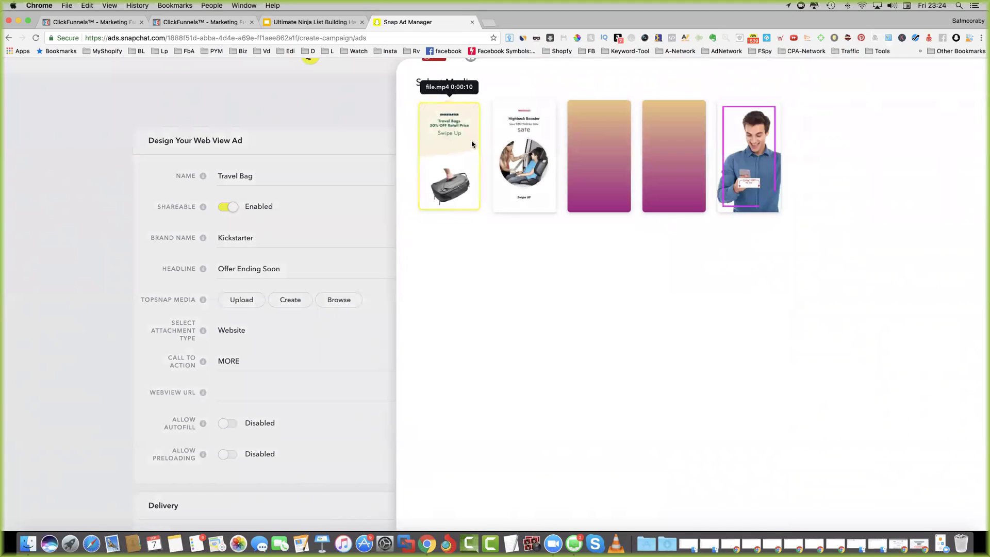
{"action": "left_click", "coordinate": [474, 144]}
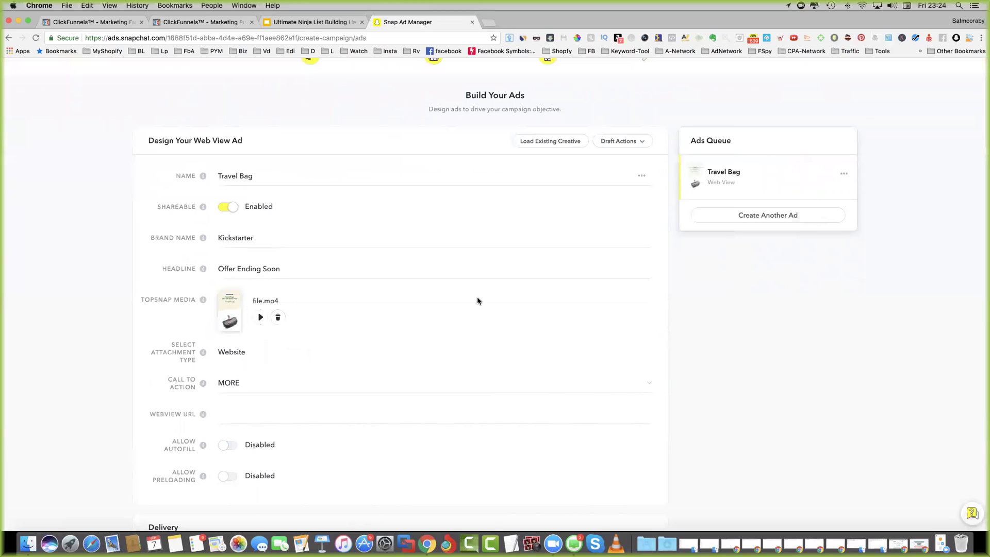
- Set the ad's call to action to ORDER NOW
{"action": "scroll", "coordinate": [477, 299], "scroll_direction": "down", "scroll_amount": 1}
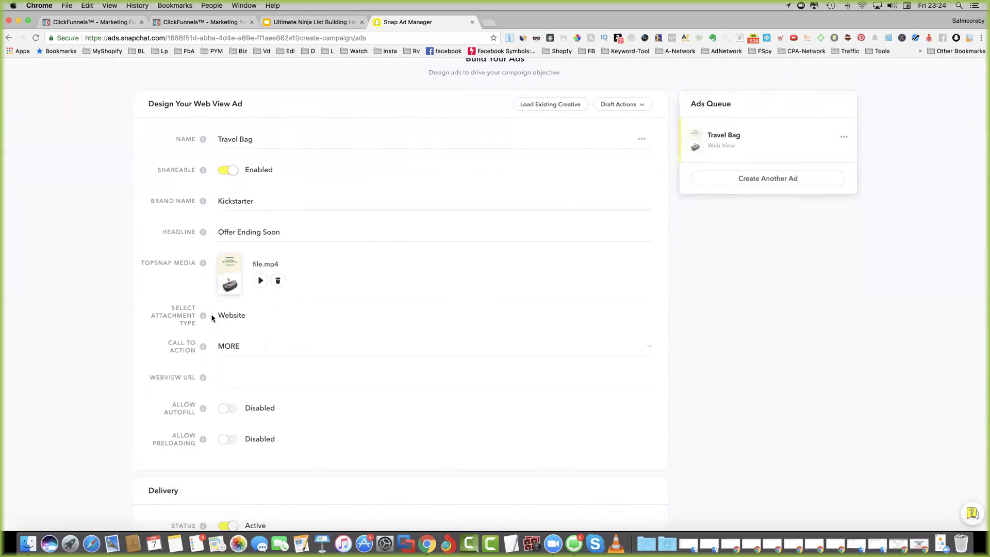
{"action": "left_click", "coordinate": [267, 345]}
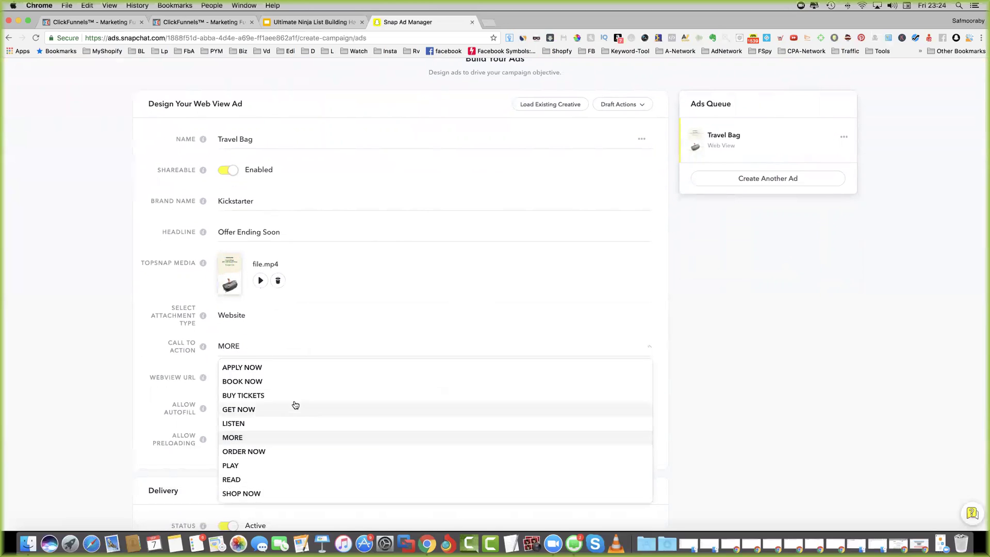
{"action": "left_click", "coordinate": [281, 452]}
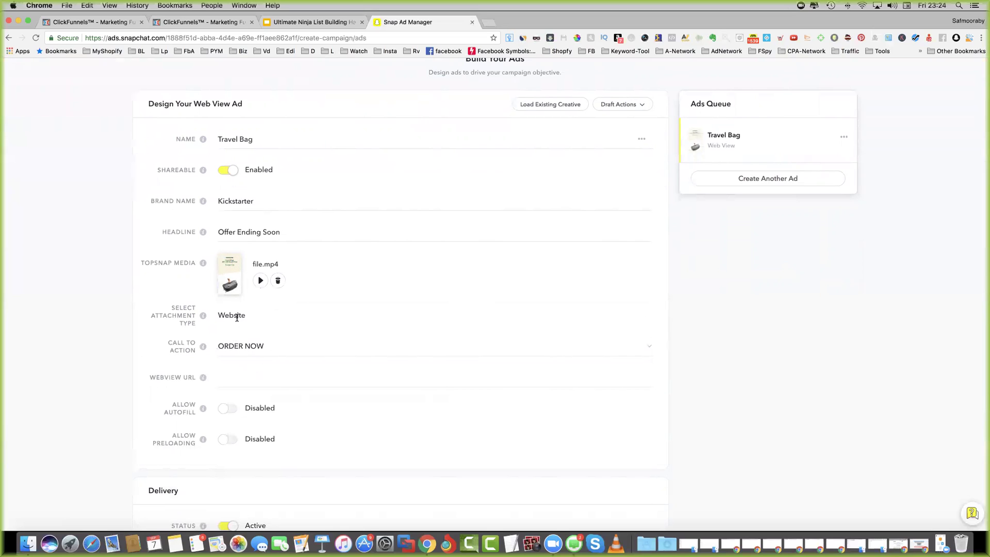
{"action": "mouse_move", "coordinate": [204, 316]}
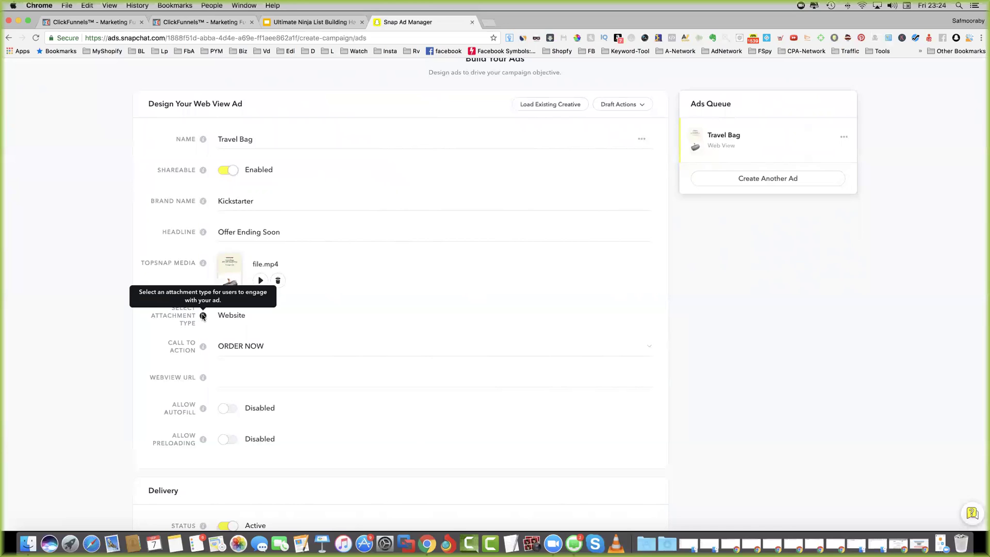
{"action": "scroll", "coordinate": [243, 323], "scroll_direction": "down", "scroll_amount": 2}
{"action": "left_click", "coordinate": [222, 334]}
{"action": "type", "text": "ht"}
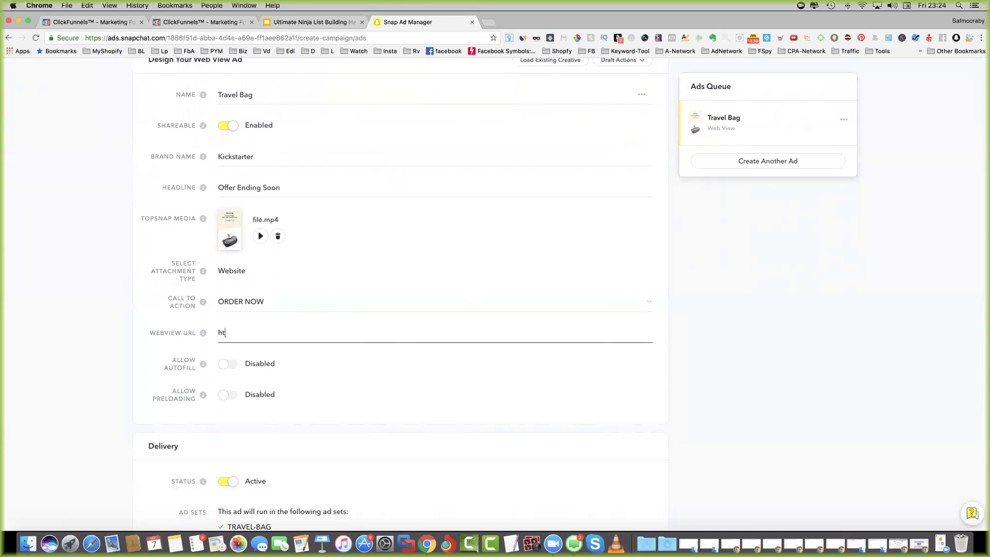
{"action": "type", "text": "tps://"}
{"action": "key", "text": "BackSpace"}
{"action": "key", "text": "BackSpace"}
{"action": "key", "text": "BackSpace"}
{"action": "type", "text": "s://www.exclusive-promotions.co/booster"}
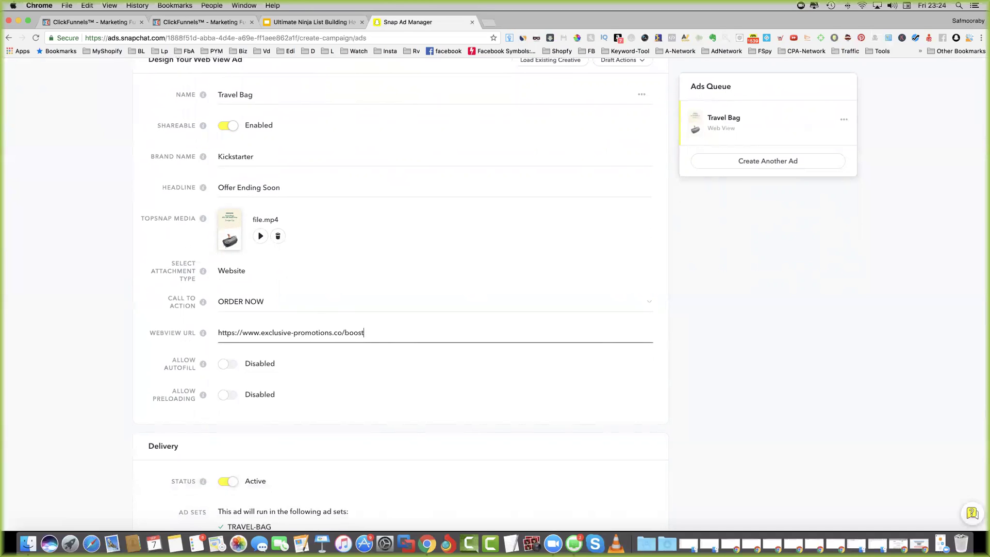
{"action": "left_click", "coordinate": [722, 348]}
- Review the Travel Bag ad from its name and media through its URL, delivery status, ad set and tag fields
{"action": "scroll", "coordinate": [437, 293], "scroll_direction": "down", "scroll_amount": 5}
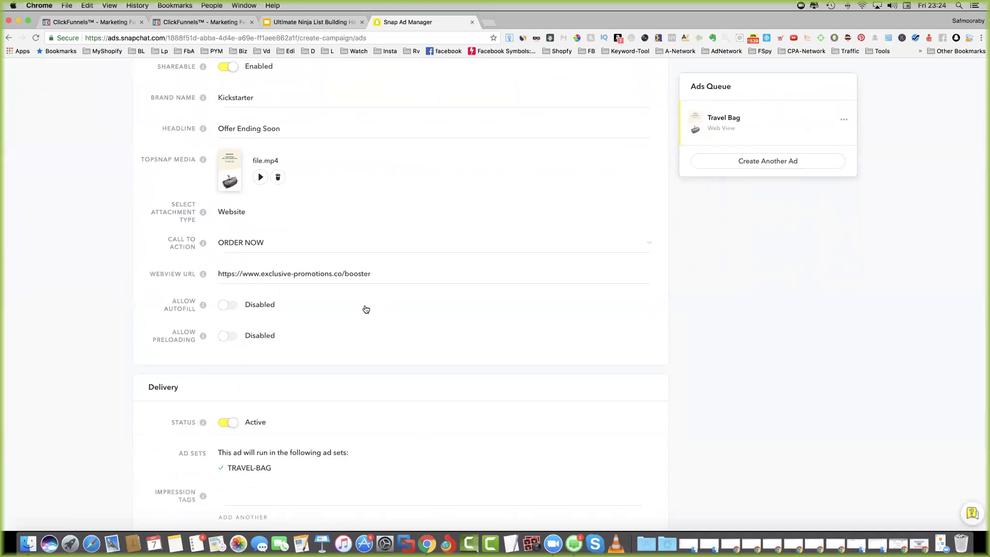
{"action": "mouse_move", "coordinate": [289, 364]}
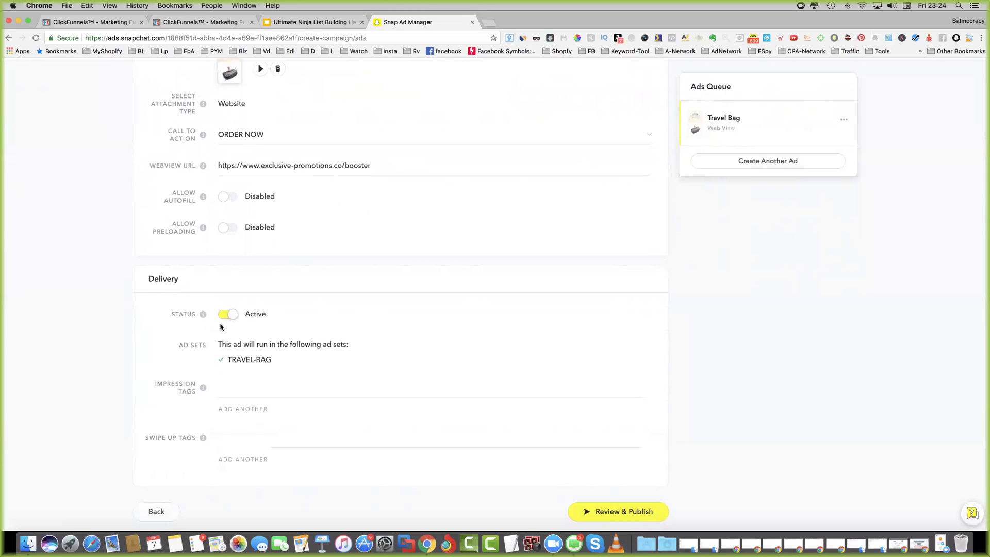
{"action": "scroll", "coordinate": [237, 355], "scroll_direction": "down", "scroll_amount": 1}
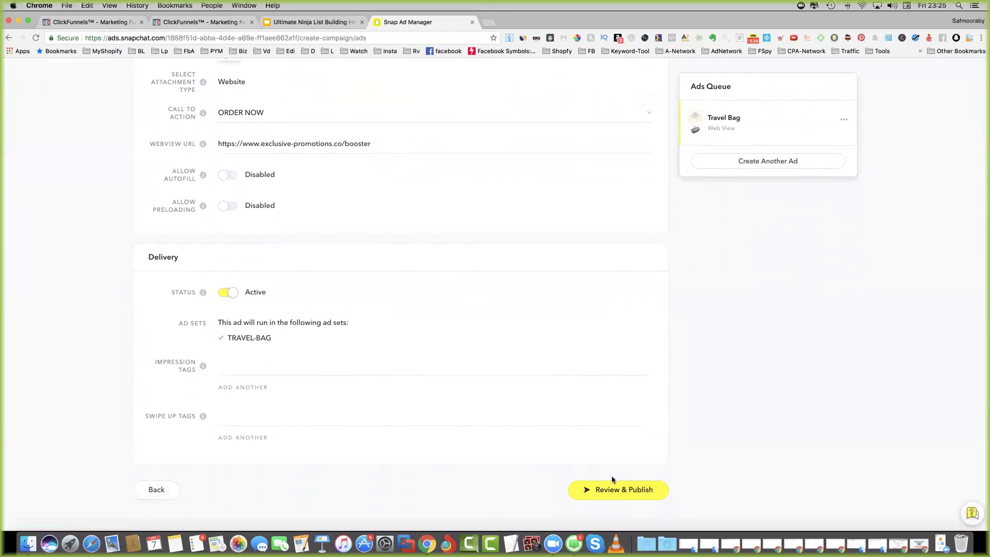
{"action": "scroll", "coordinate": [612, 479], "scroll_direction": "up", "scroll_amount": 6}
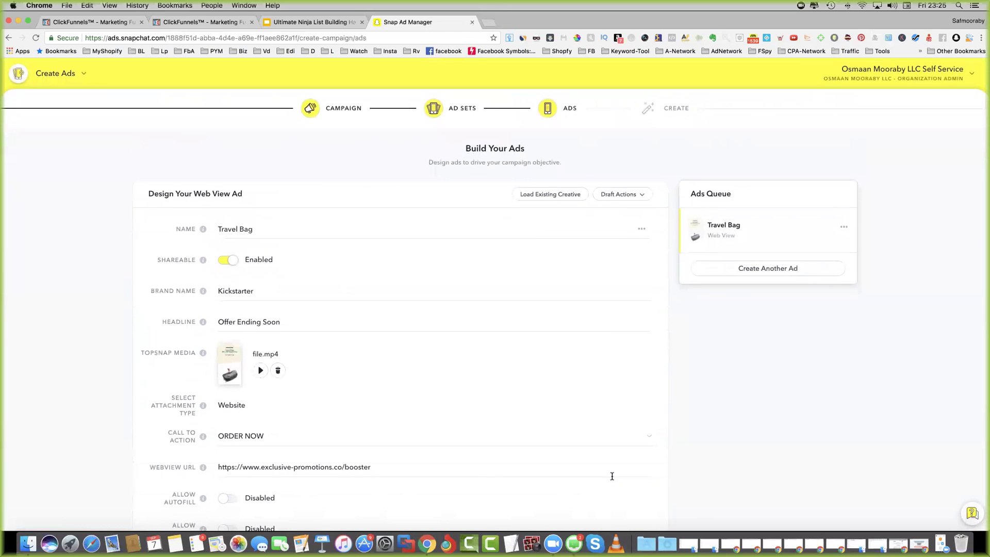
{"action": "scroll", "coordinate": [514, 469], "scroll_direction": "down", "scroll_amount": 6}
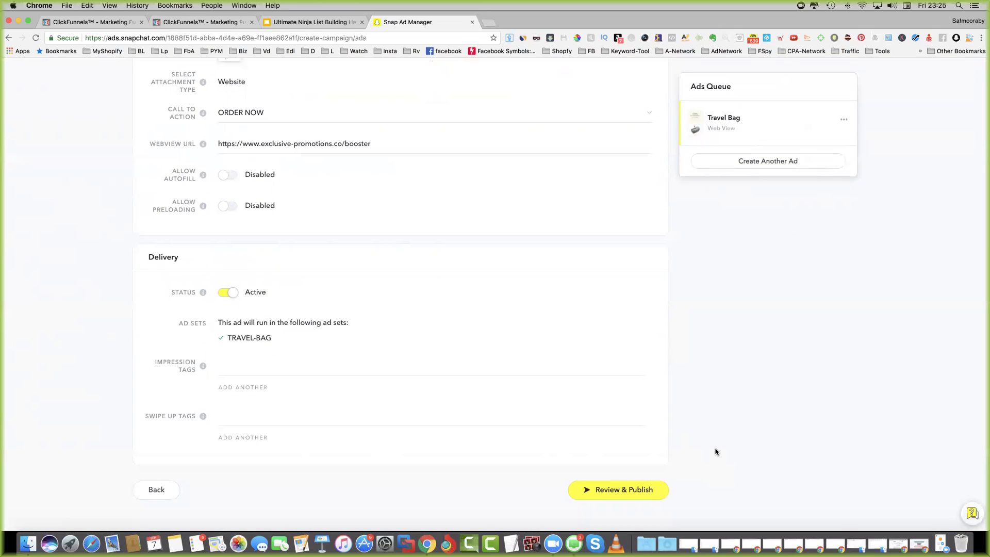
{"action": "mouse_move", "coordinate": [569, 336]}
{"action": "scroll", "coordinate": [558, 336], "scroll_direction": "up", "scroll_amount": 6}
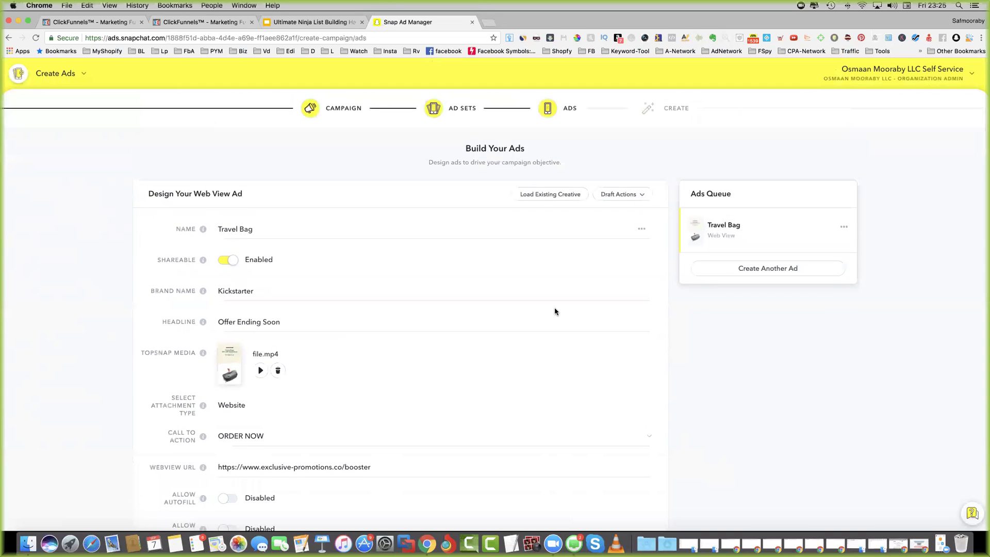
{"action": "scroll", "coordinate": [555, 312], "scroll_direction": "down", "scroll_amount": 6}
{"action": "scroll", "coordinate": [555, 309], "scroll_direction": "up", "scroll_amount": 6}
{"action": "scroll", "coordinate": [477, 251], "scroll_direction": "down", "scroll_amount": 1}
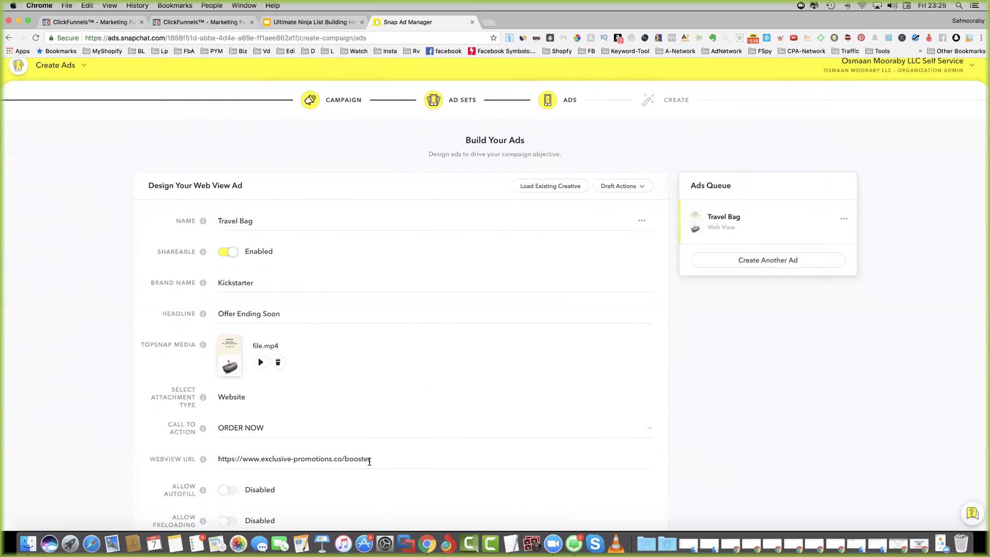
- Switch to ClickFunnels and open the steps of the Booster funnel
{"action": "left_click", "coordinate": [105, 23]}
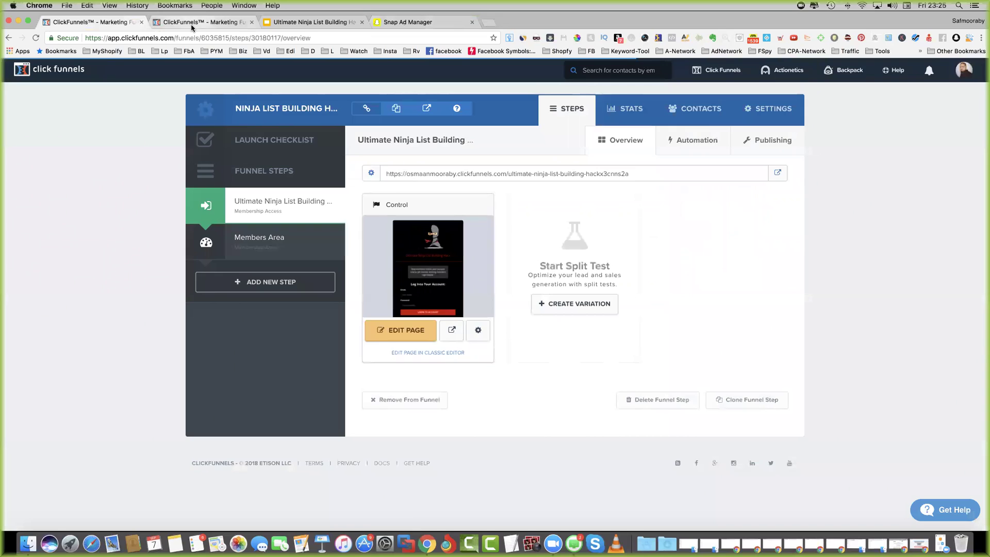
{"action": "left_click", "coordinate": [192, 23]}
{"action": "scroll", "coordinate": [548, 159], "scroll_direction": "up", "scroll_amount": 3}
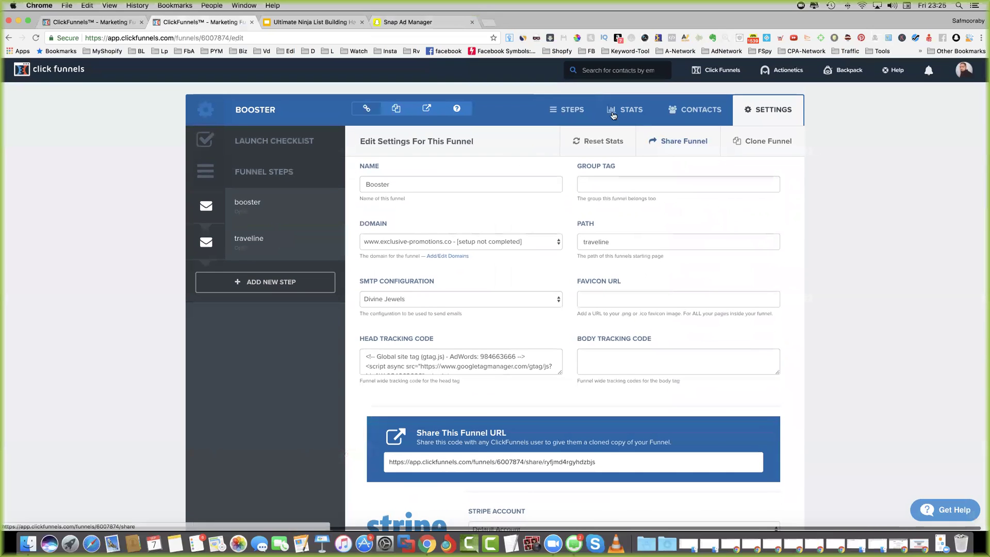
{"action": "left_click", "coordinate": [577, 110]}
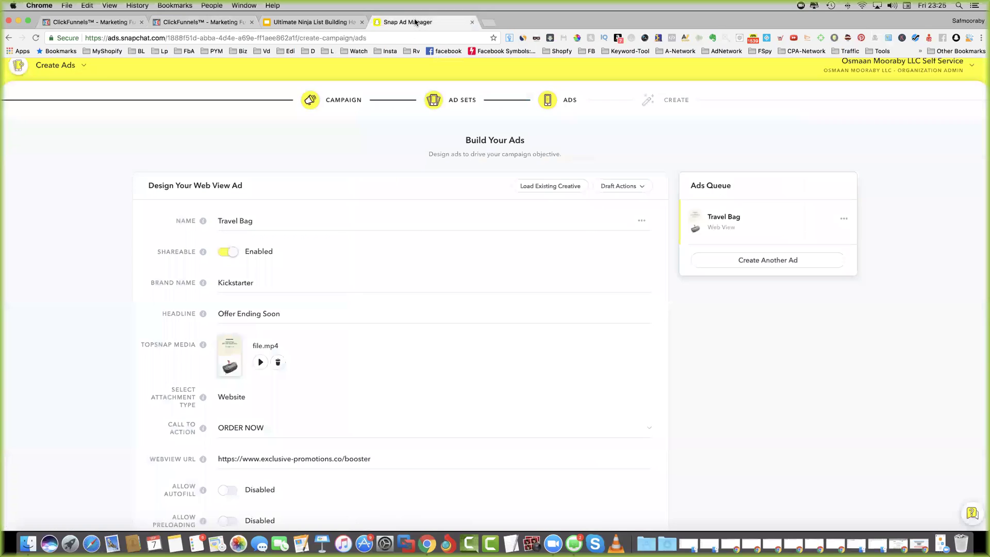
- Return to Snap Ad Manager and look over the Travel Bag ad's settings once more
{"action": "left_click", "coordinate": [415, 21]}
{"action": "scroll", "coordinate": [627, 246], "scroll_direction": "down", "scroll_amount": 6}
{"action": "scroll", "coordinate": [627, 245], "scroll_direction": "up", "scroll_amount": 7}
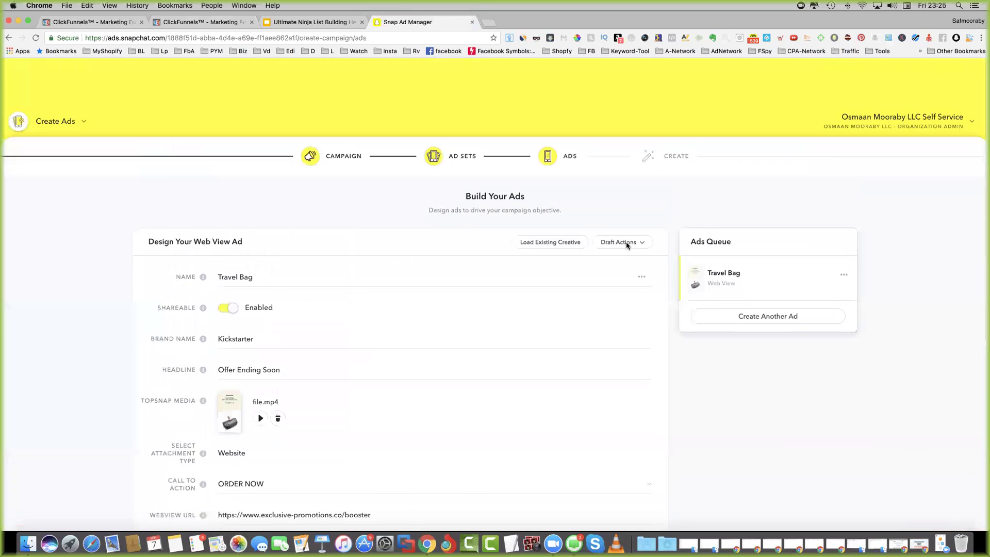
{"action": "scroll", "coordinate": [626, 246], "scroll_direction": "down", "scroll_amount": 1}
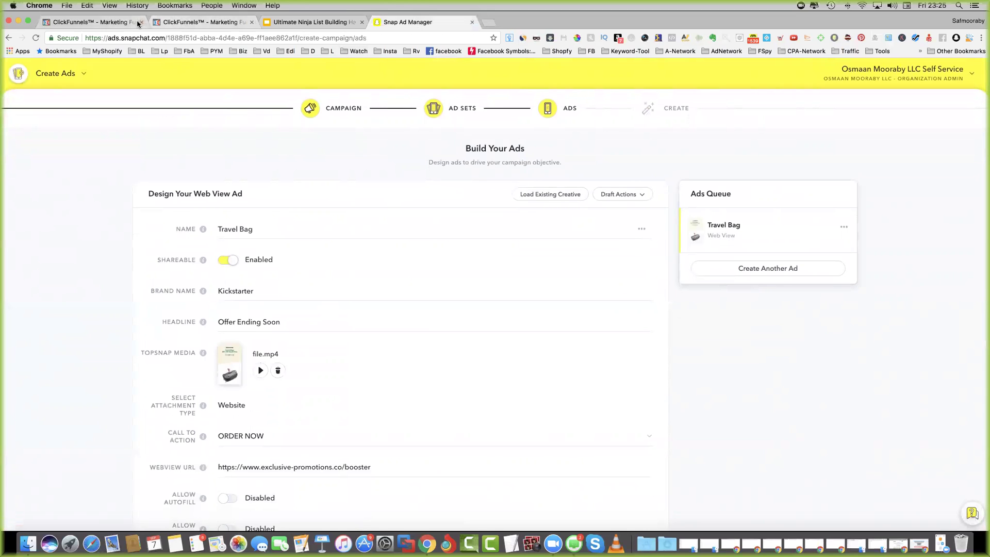
- Switch to ClickFunnels and open the login URL of the Ninja List Building funnel's Members Area in a new tab
{"action": "left_click", "coordinate": [93, 22]}
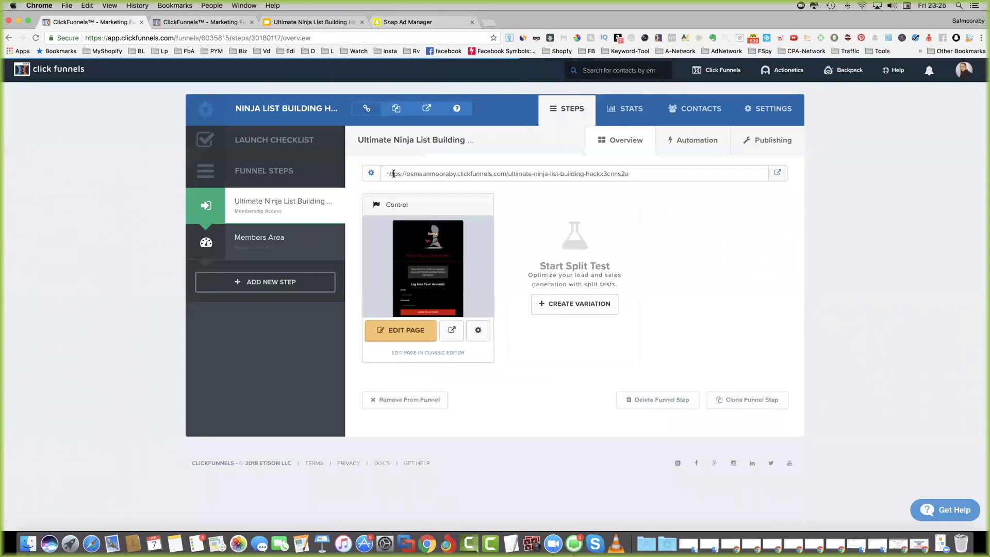
{"action": "left_click", "coordinate": [309, 242]}
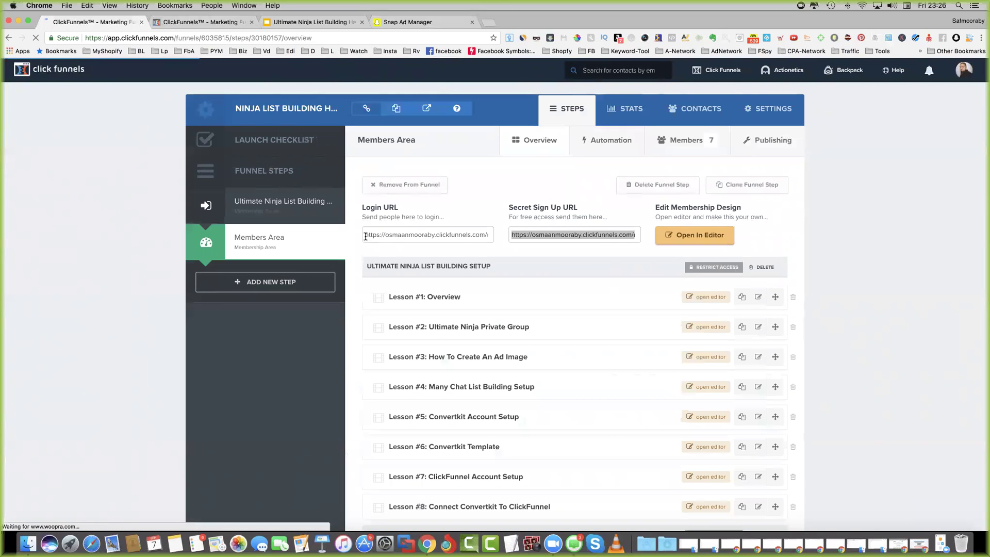
{"action": "left_click", "coordinate": [438, 236]}
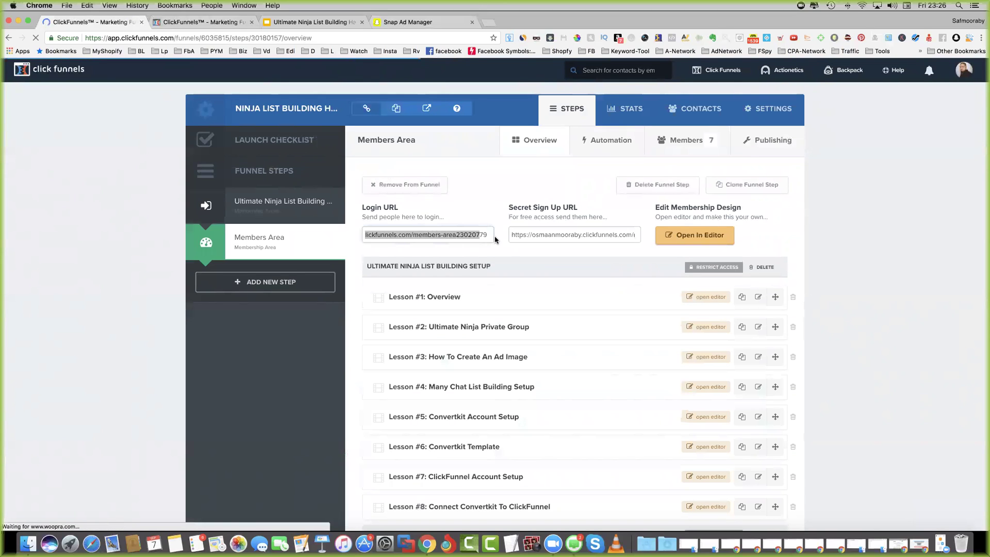
{"action": "right_click", "coordinate": [456, 236]}
{"action": "left_click", "coordinate": [549, 345]}
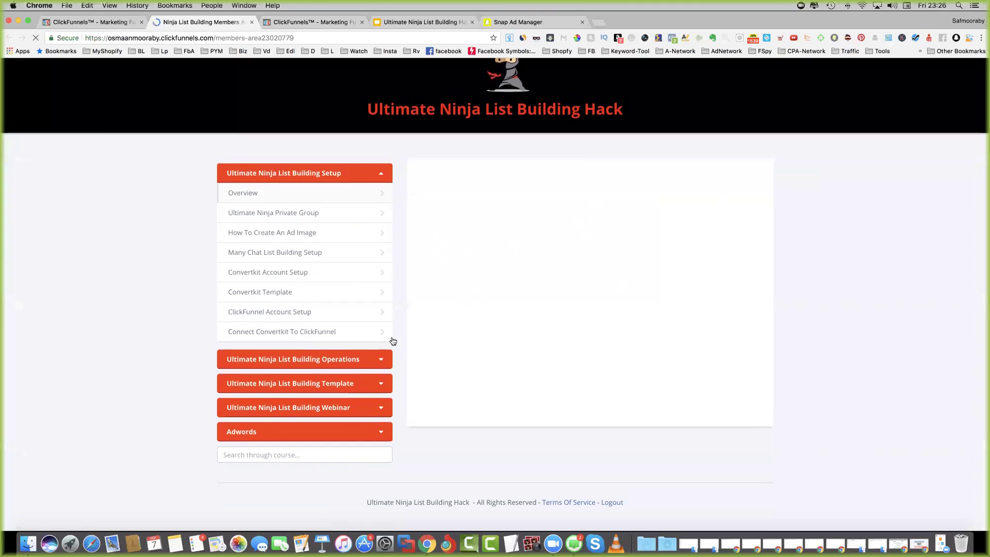
- Expand the Ultimate Ninja List Building Webinar section of the course and open the Facebook Mastery lesson
{"action": "left_click", "coordinate": [319, 407]}
{"action": "scroll", "coordinate": [324, 431], "scroll_direction": "down", "scroll_amount": 1}
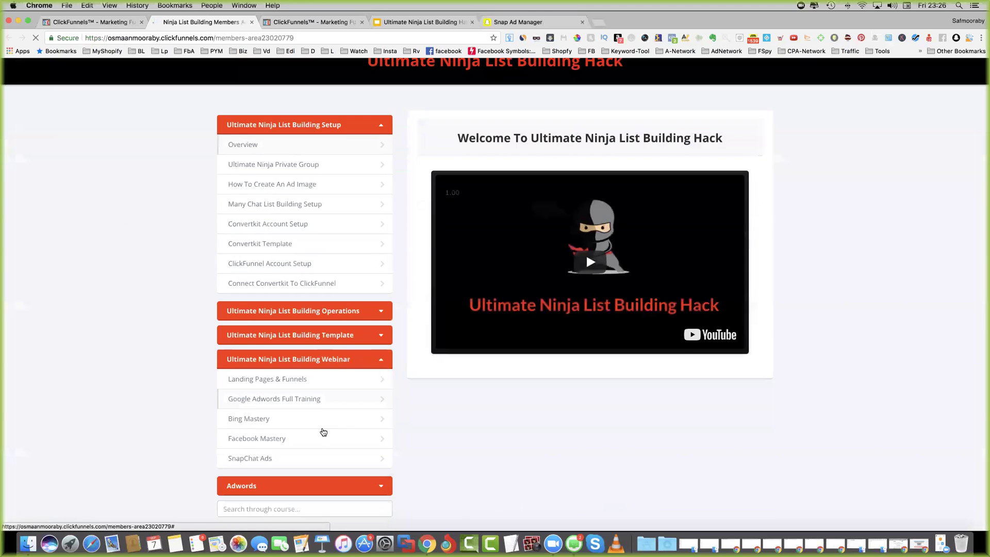
{"action": "left_click", "coordinate": [314, 436]}
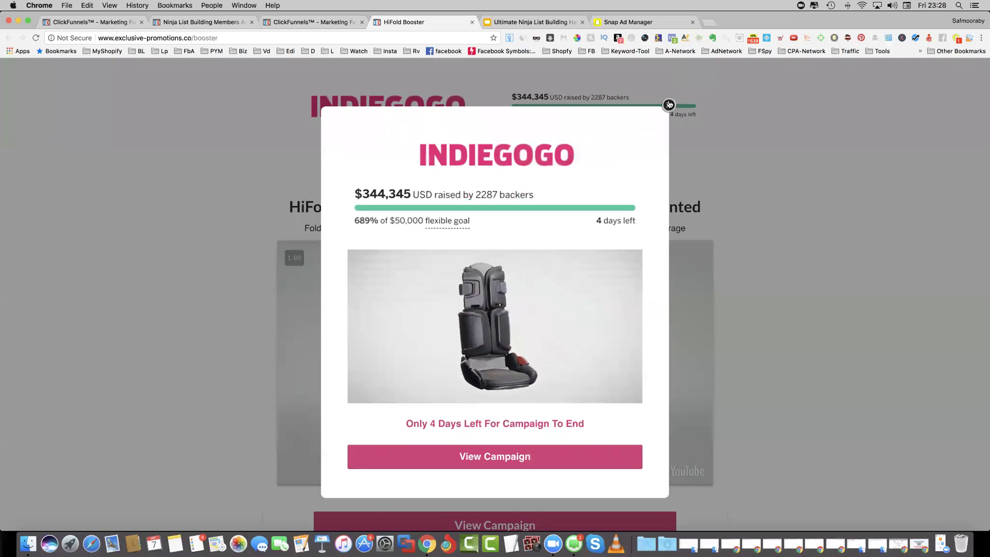
- Dismiss the Indiegogo campaign pop-up to view the HiFold Booster landing page
{"action": "left_click", "coordinate": [605, 73]}
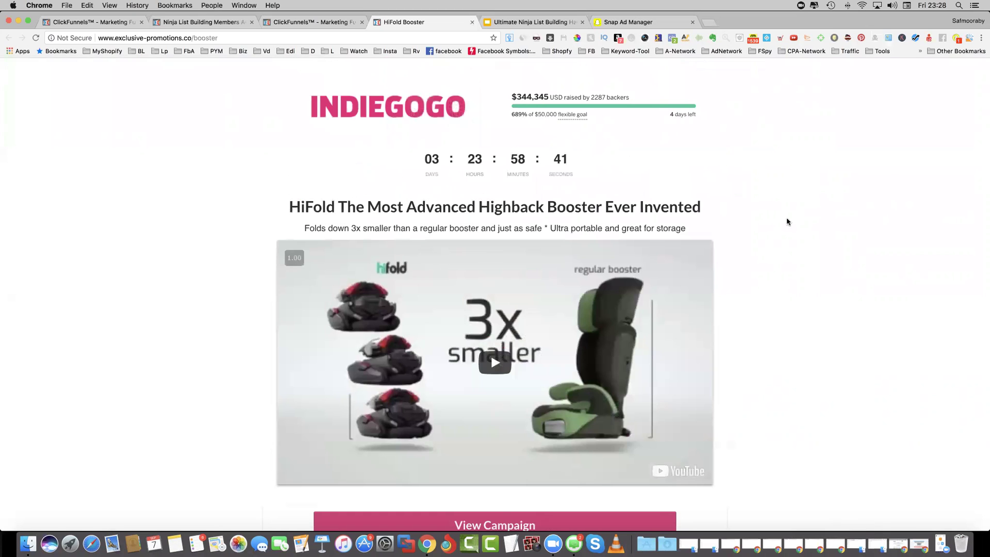